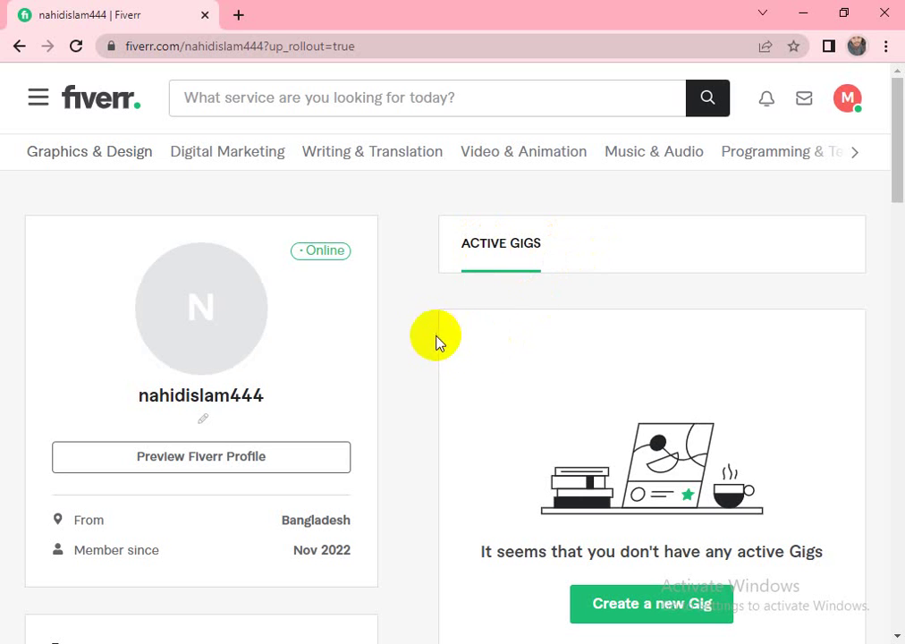
Upload the portrait photo from the Desktop as the new profile picture.
{"action": "left_click", "coordinate": [229, 292]}
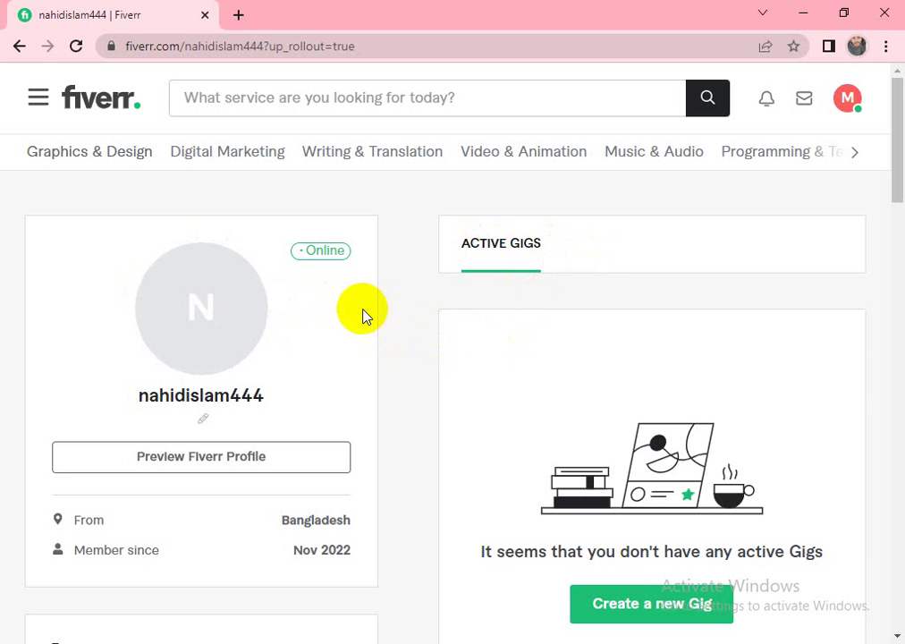
{"action": "left_click", "coordinate": [206, 303]}
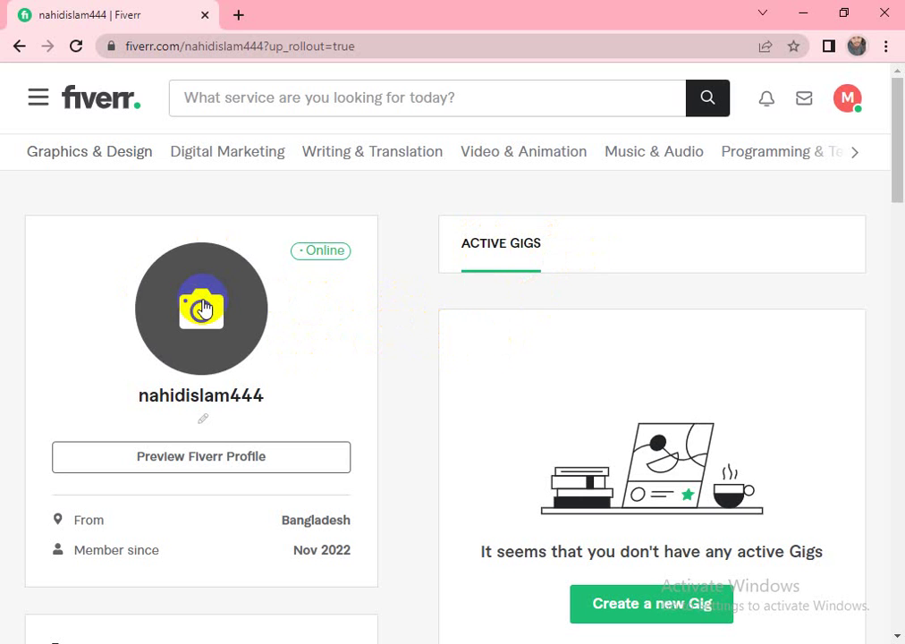
{"action": "left_click", "coordinate": [205, 316]}
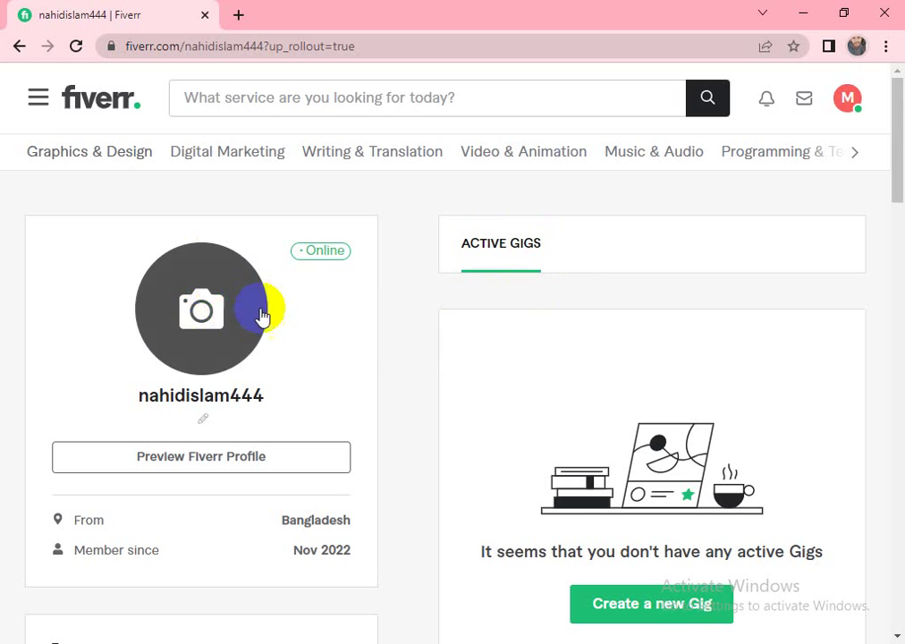
{"action": "left_click", "coordinate": [859, 47]}
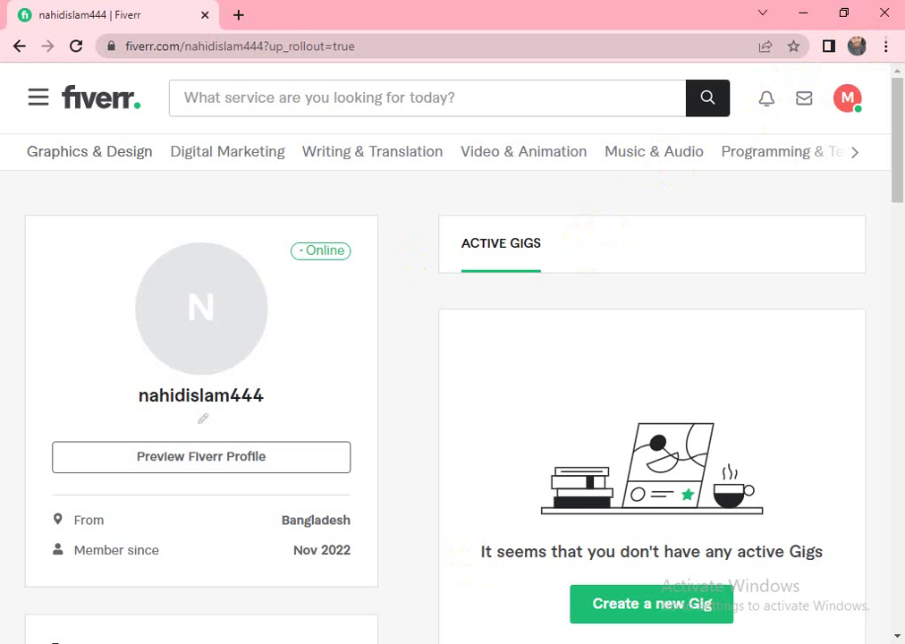
{"action": "left_click", "coordinate": [222, 315]}
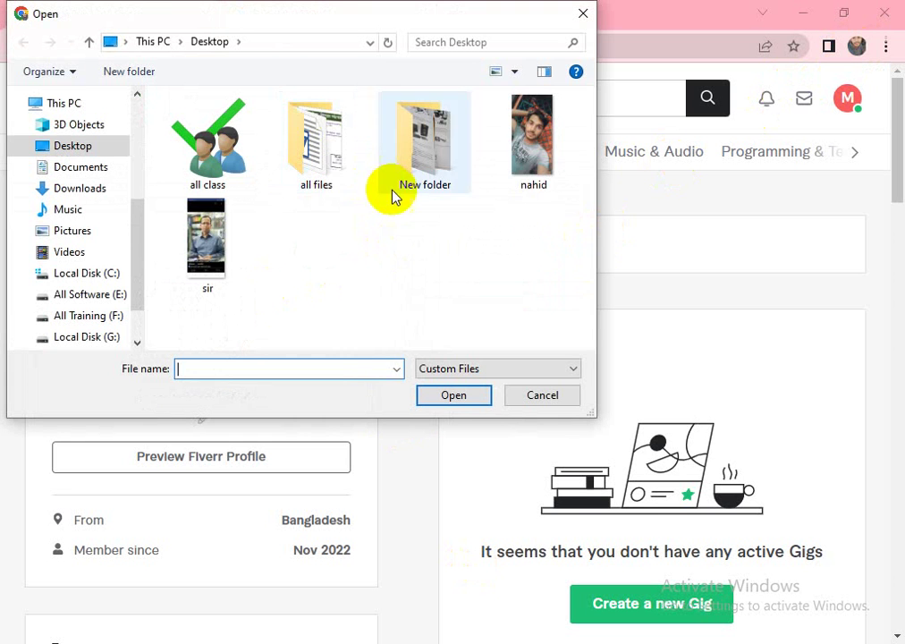
{"action": "left_click", "coordinate": [521, 147]}
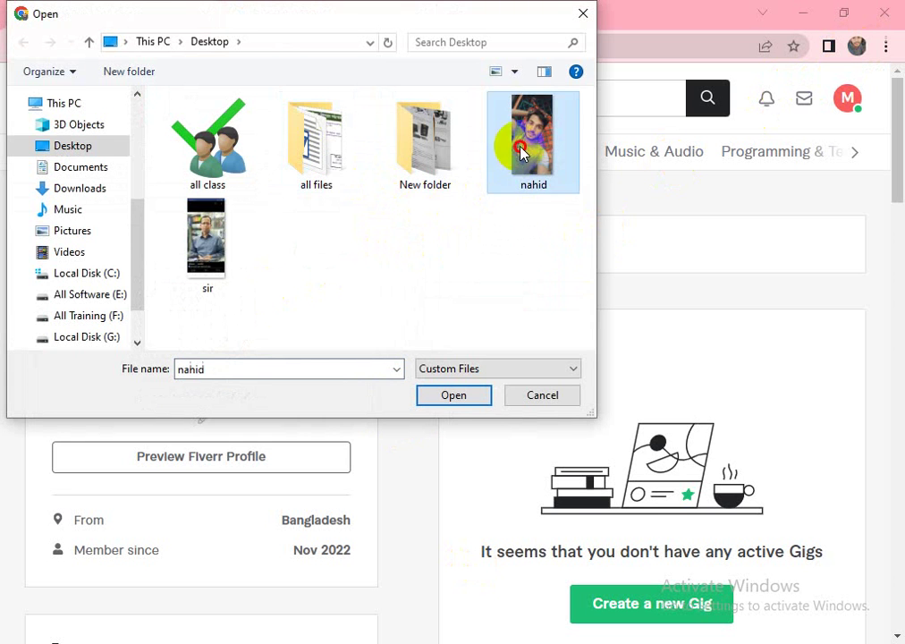
{"action": "left_click", "coordinate": [456, 396]}
Reopen the profile photo file picker and close it without choosing a file.
{"action": "mouse_move", "coordinate": [186, 297]}
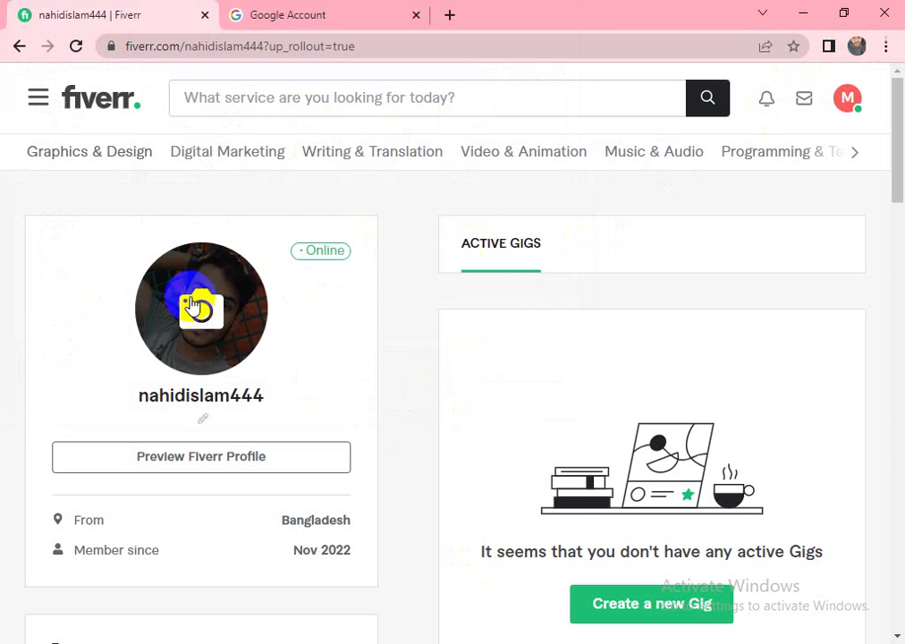
{"action": "left_click", "coordinate": [199, 306]}
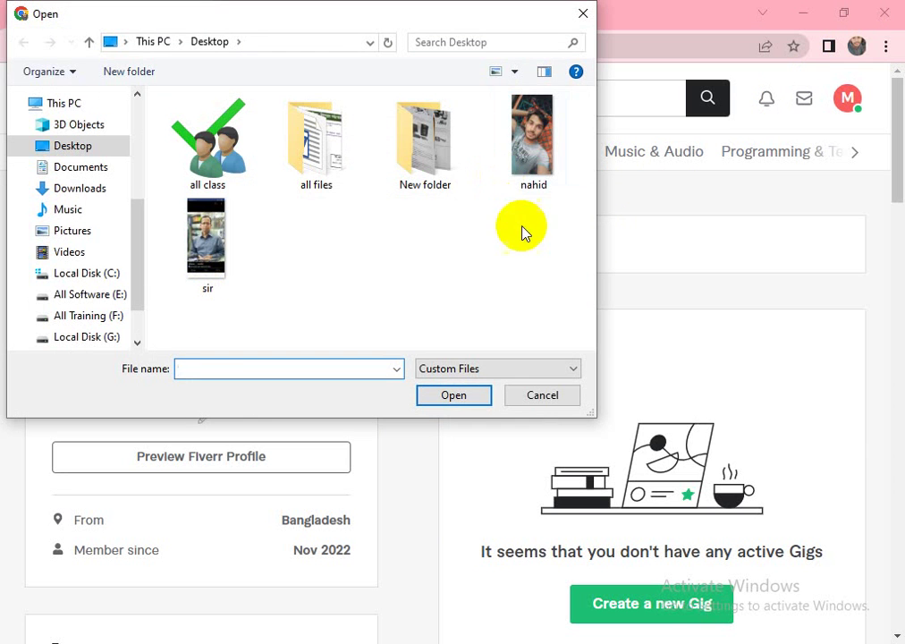
{"action": "left_click", "coordinate": [583, 13]}
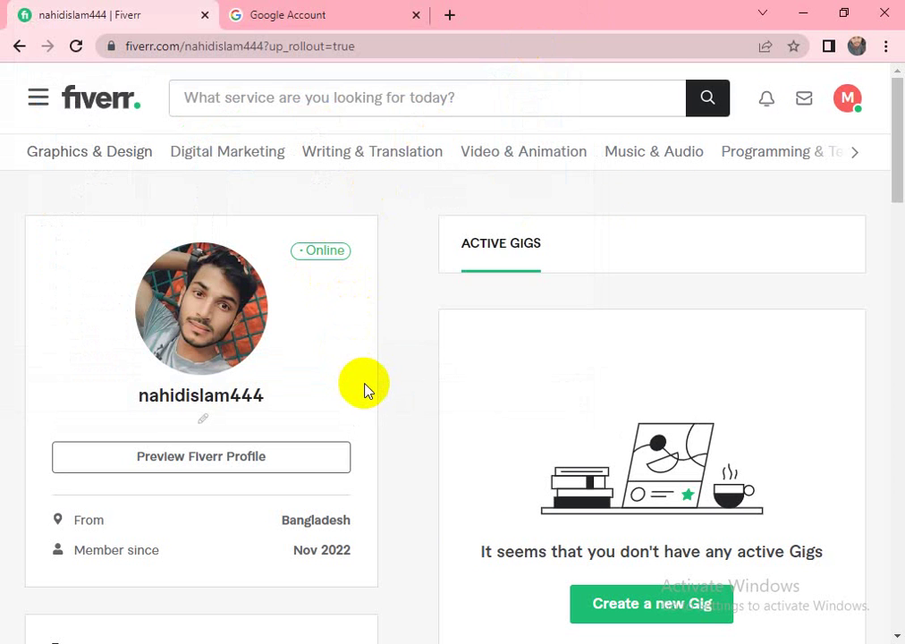
Open the one-line tagline editor, glance at the title-generator tabs, and return to Fiverr.
{"action": "scroll", "coordinate": [365, 377], "scroll_direction": "down", "scroll_amount": 1}
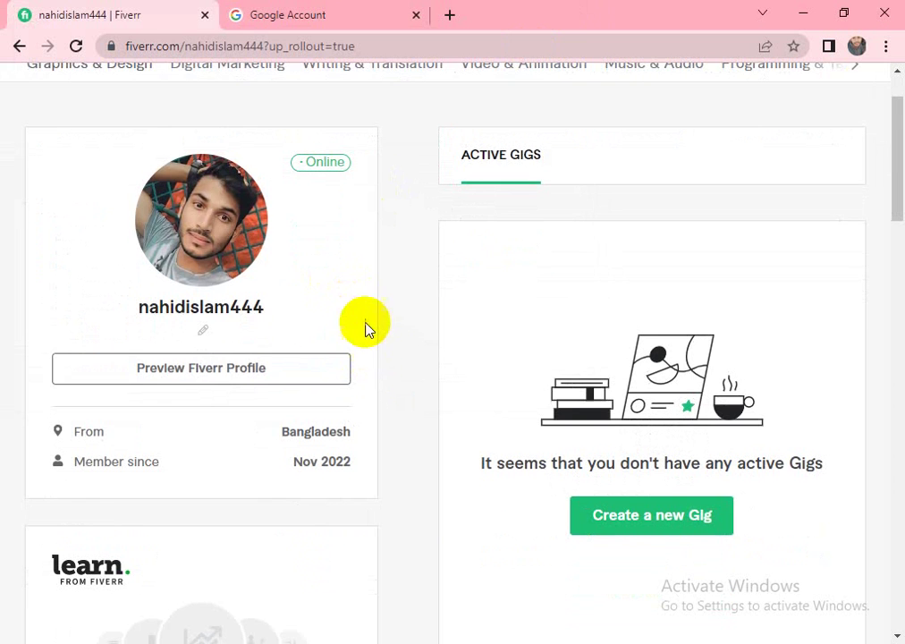
{"action": "left_click", "coordinate": [205, 336]}
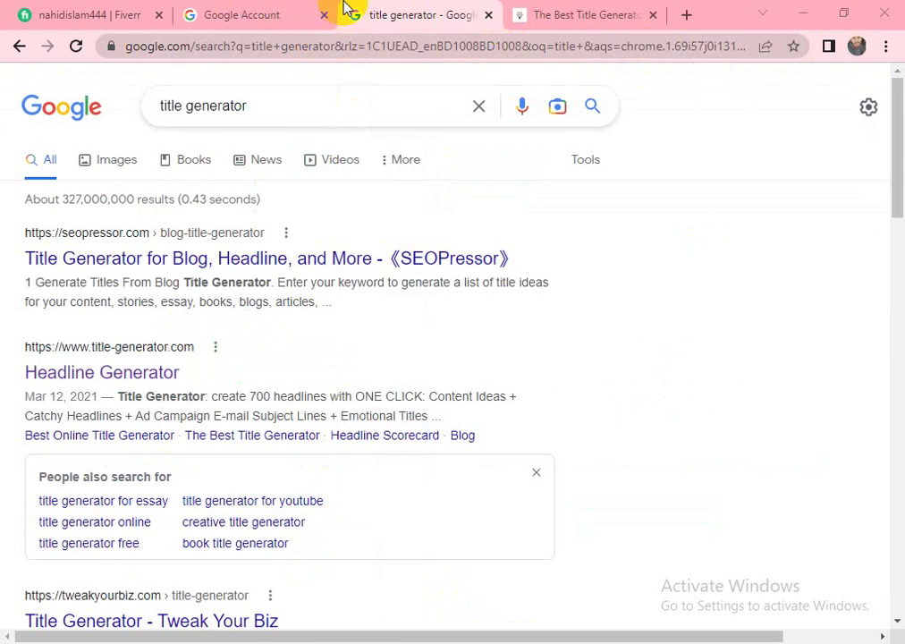
{"action": "left_click", "coordinate": [333, 13]}
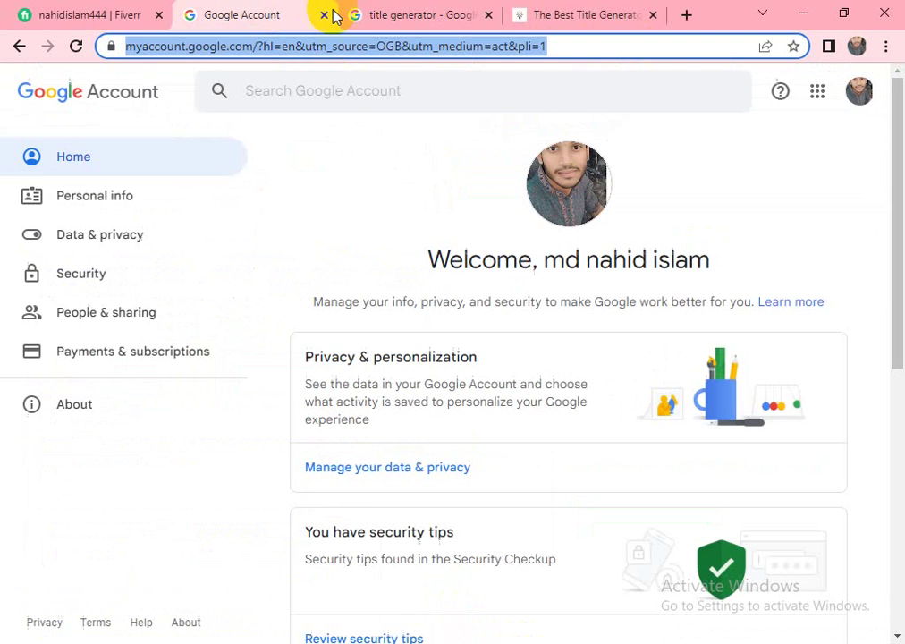
{"action": "left_click", "coordinate": [404, 12]}
{"action": "left_click", "coordinate": [238, 11]}
{"action": "left_click", "coordinate": [61, 12]}
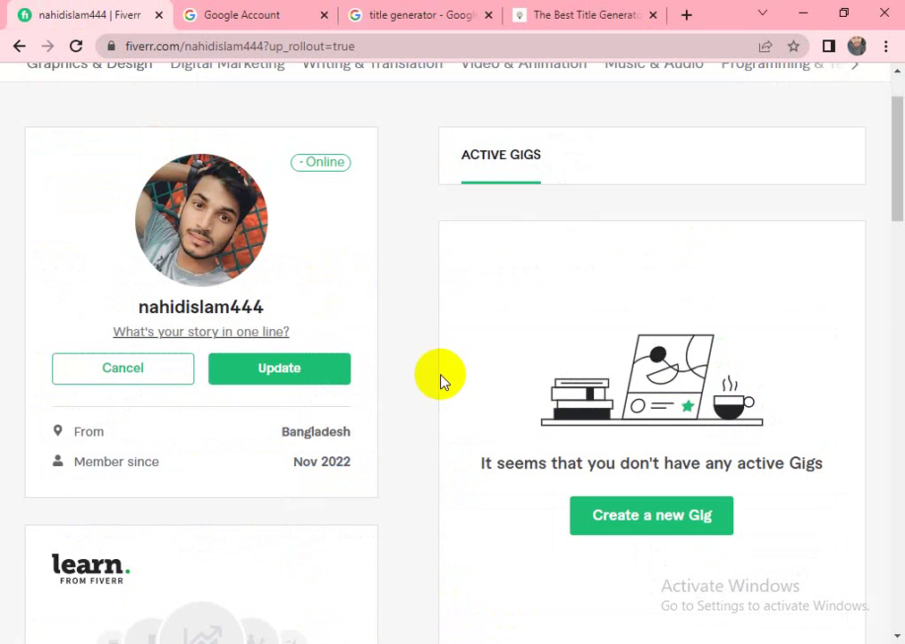
{"action": "scroll", "coordinate": [407, 319], "scroll_direction": "up", "scroll_amount": 1}
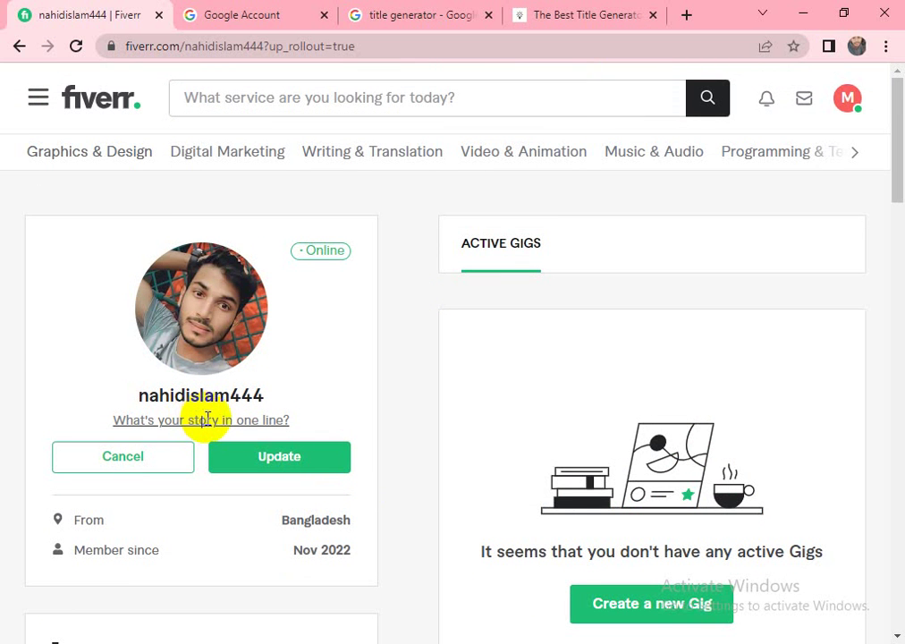
Rerun the title generator search and generate a fresh list of data entry titles.
{"action": "left_click", "coordinate": [404, 14]}
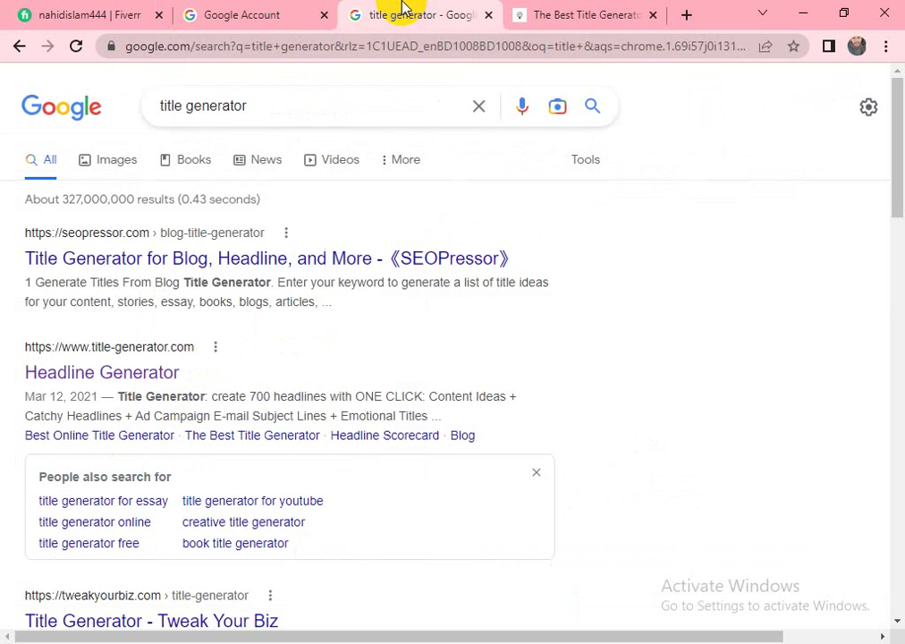
{"action": "left_click", "coordinate": [268, 105]}
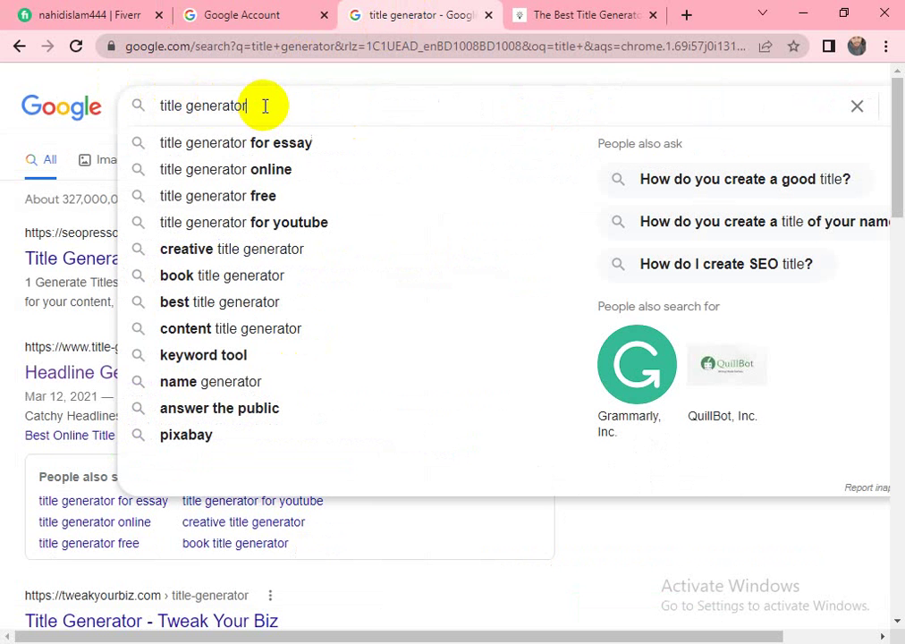
{"action": "key", "text": "Return"}
{"action": "left_click", "coordinate": [594, 11]}
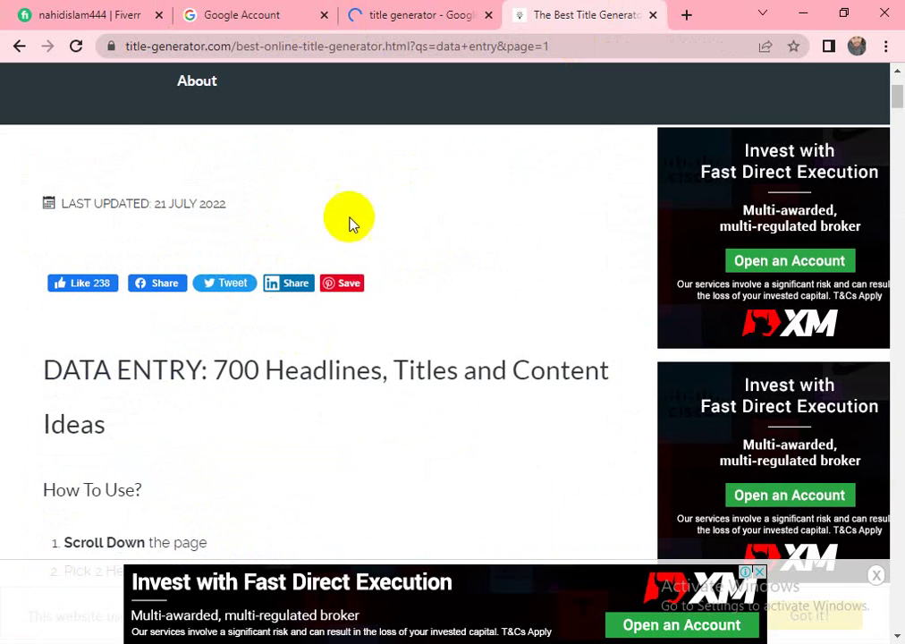
{"action": "scroll", "coordinate": [344, 252], "scroll_direction": "down", "scroll_amount": 4}
{"action": "scroll", "coordinate": [307, 282], "scroll_direction": "up", "scroll_amount": 5}
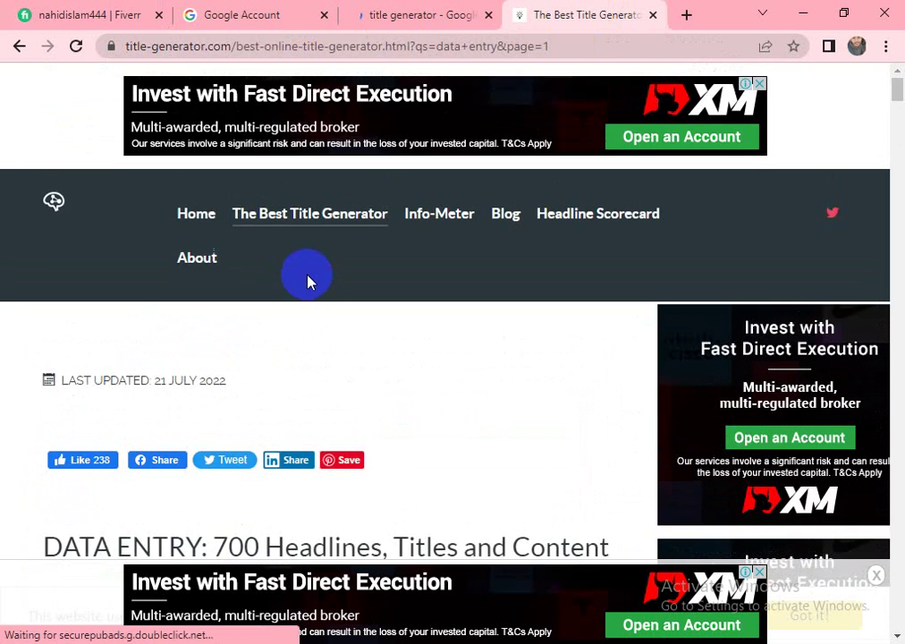
{"action": "scroll", "coordinate": [305, 283], "scroll_direction": "down", "scroll_amount": 5}
{"action": "scroll", "coordinate": [308, 286], "scroll_direction": "down", "scroll_amount": 7}
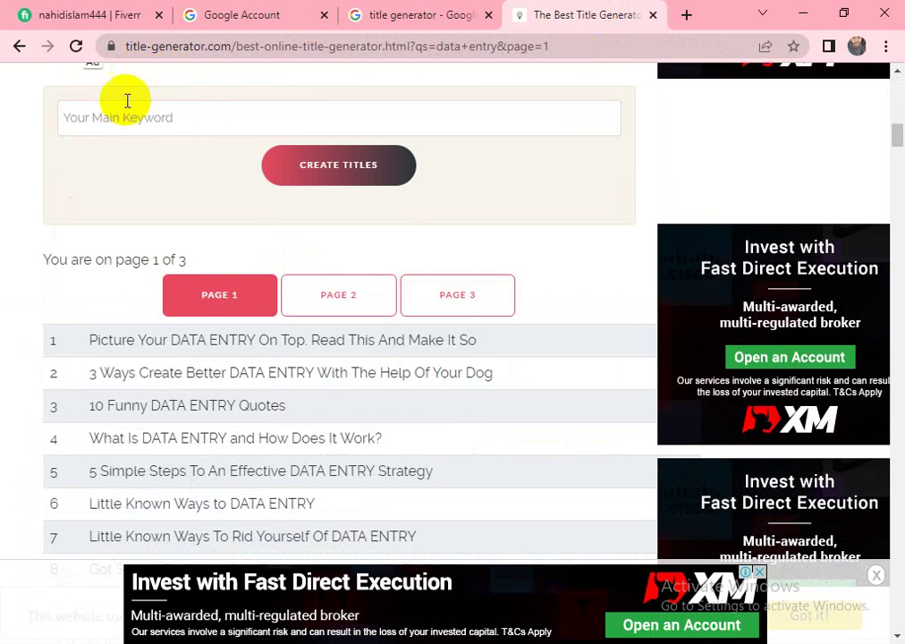
{"action": "left_click", "coordinate": [102, 124]}
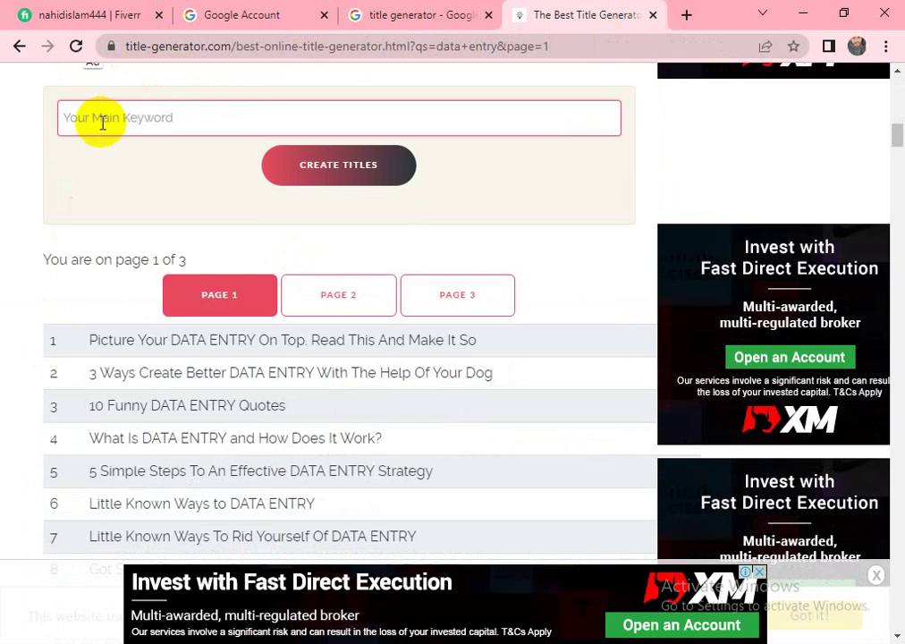
{"action": "scroll", "coordinate": [102, 124], "scroll_direction": "down", "scroll_amount": 2}
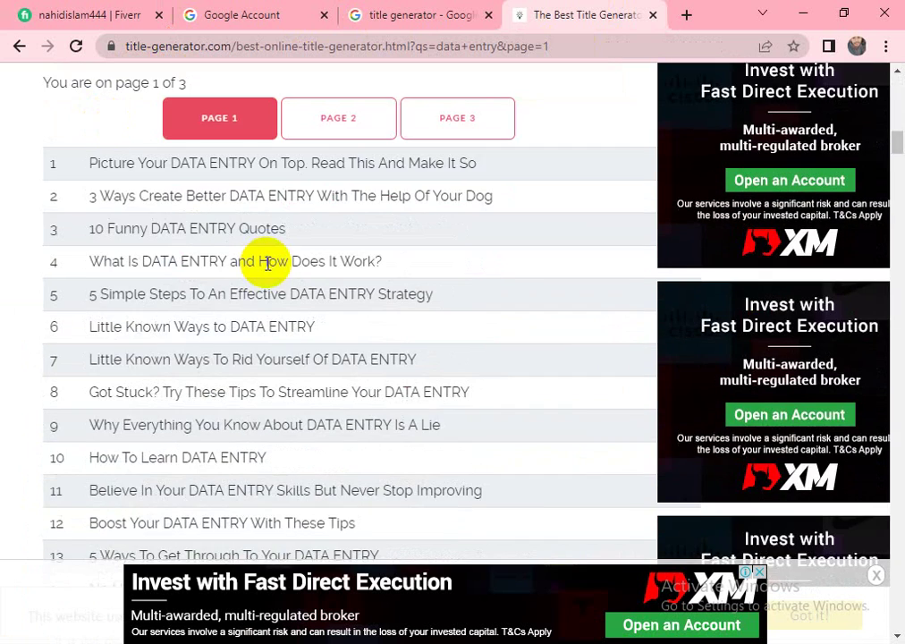
{"action": "scroll", "coordinate": [266, 263], "scroll_direction": "up", "scroll_amount": 2}
{"action": "left_click", "coordinate": [342, 179]}
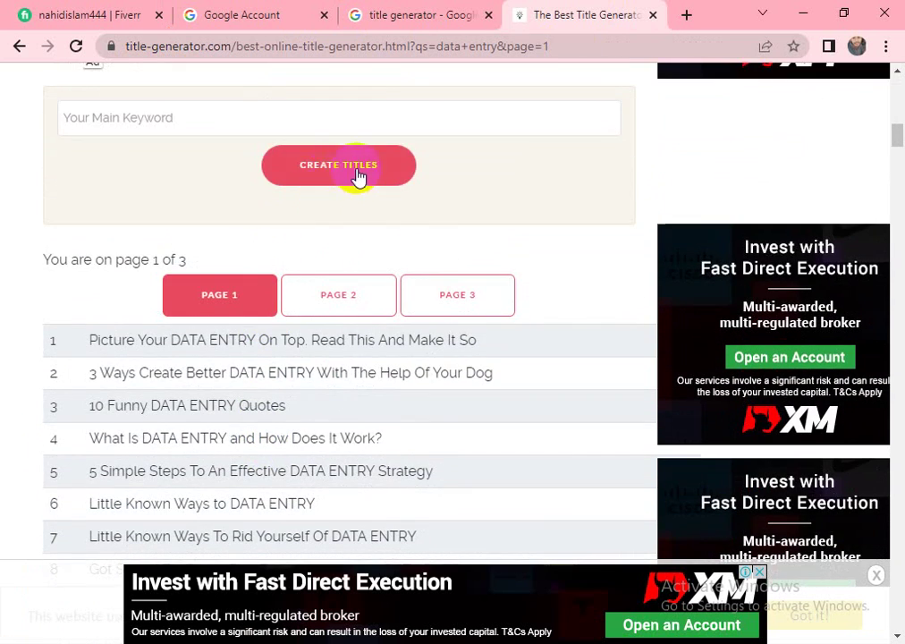
Select title 55, 'The Ultimate Guide To DATA ENTRY', and go back to the Fiverr profile.
{"action": "scroll", "coordinate": [229, 230], "scroll_direction": "down", "scroll_amount": 6}
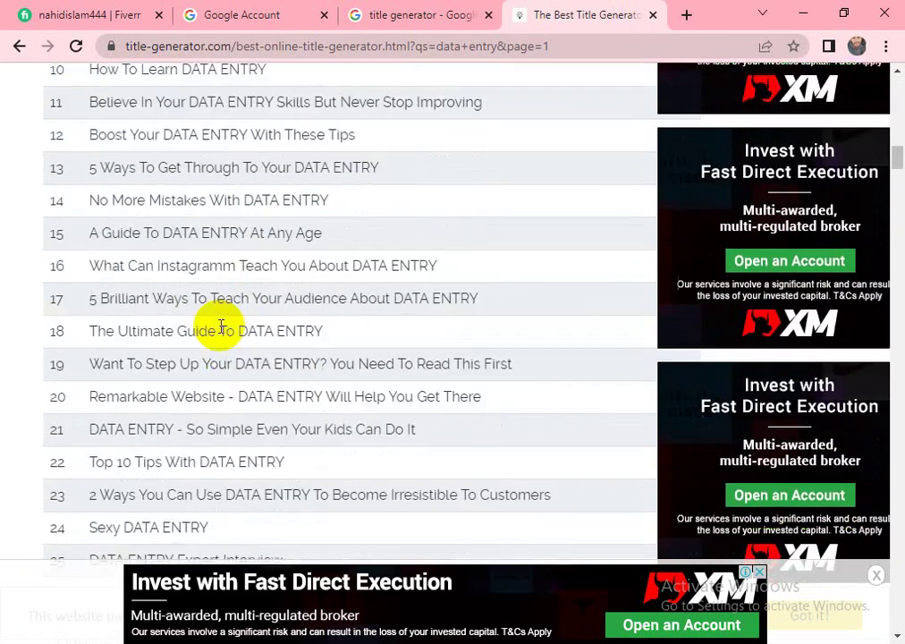
{"action": "scroll", "coordinate": [221, 327], "scroll_direction": "down", "scroll_amount": 4}
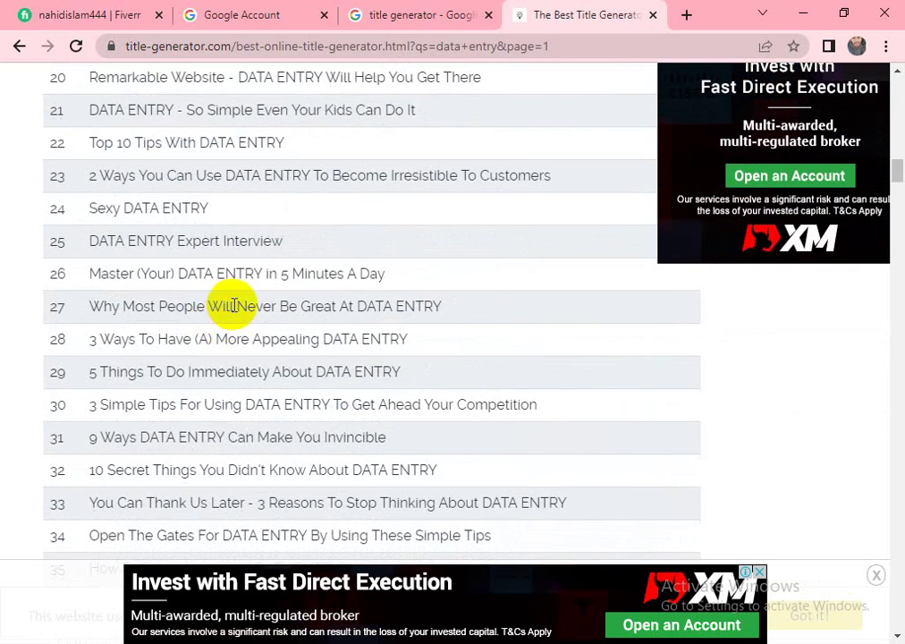
{"action": "scroll", "coordinate": [234, 306], "scroll_direction": "down", "scroll_amount": 3}
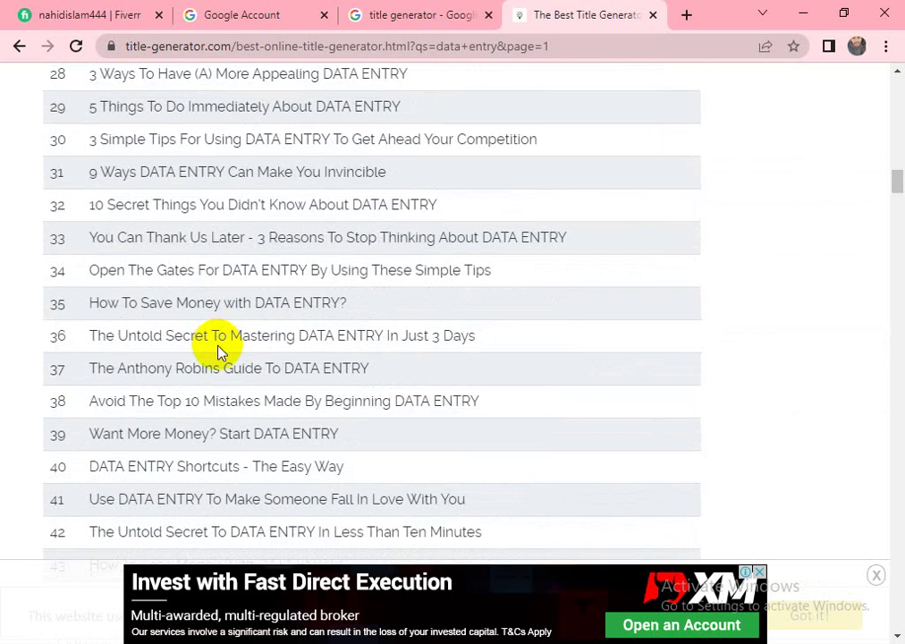
{"action": "scroll", "coordinate": [222, 356], "scroll_direction": "down", "scroll_amount": 1}
{"action": "scroll", "coordinate": [221, 358], "scroll_direction": "down", "scroll_amount": 1}
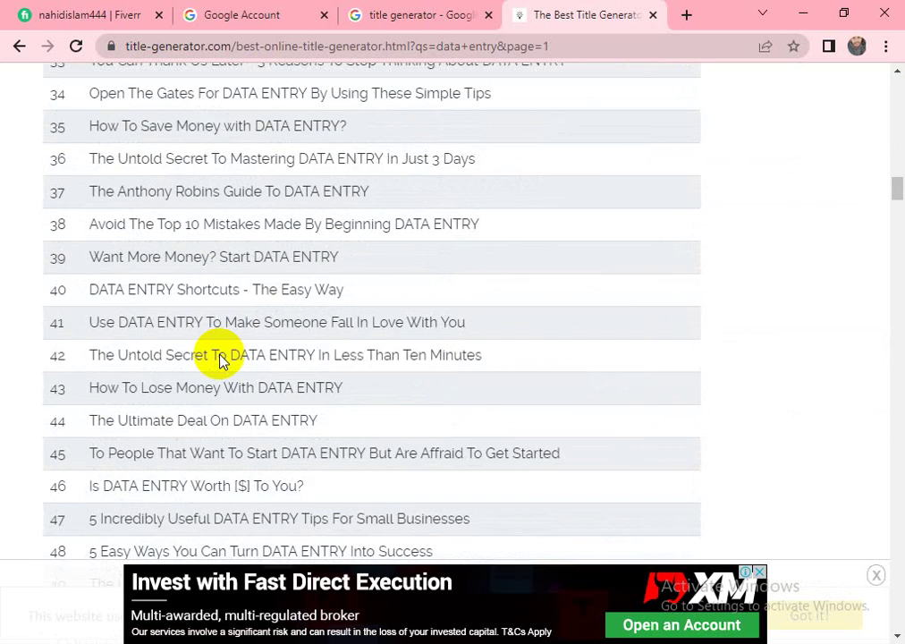
{"action": "scroll", "coordinate": [221, 357], "scroll_direction": "down", "scroll_amount": 1}
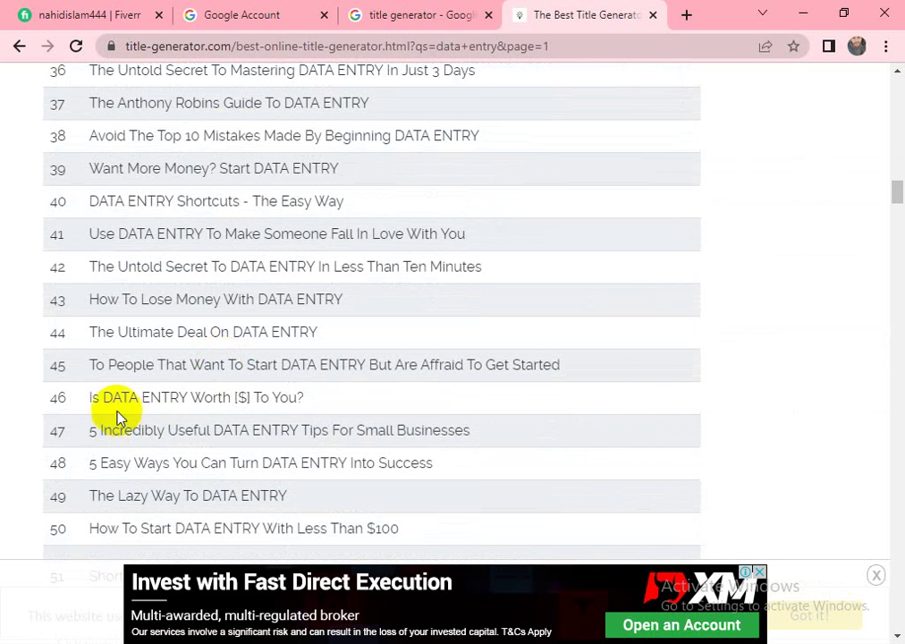
{"action": "scroll", "coordinate": [242, 413], "scroll_direction": "down", "scroll_amount": 1}
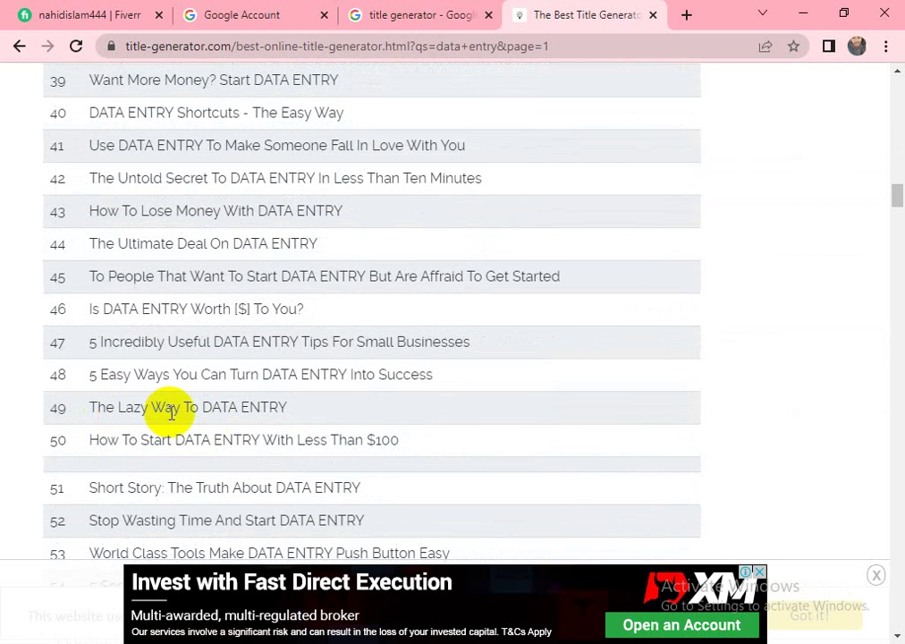
{"action": "scroll", "coordinate": [161, 410], "scroll_direction": "down", "scroll_amount": 1}
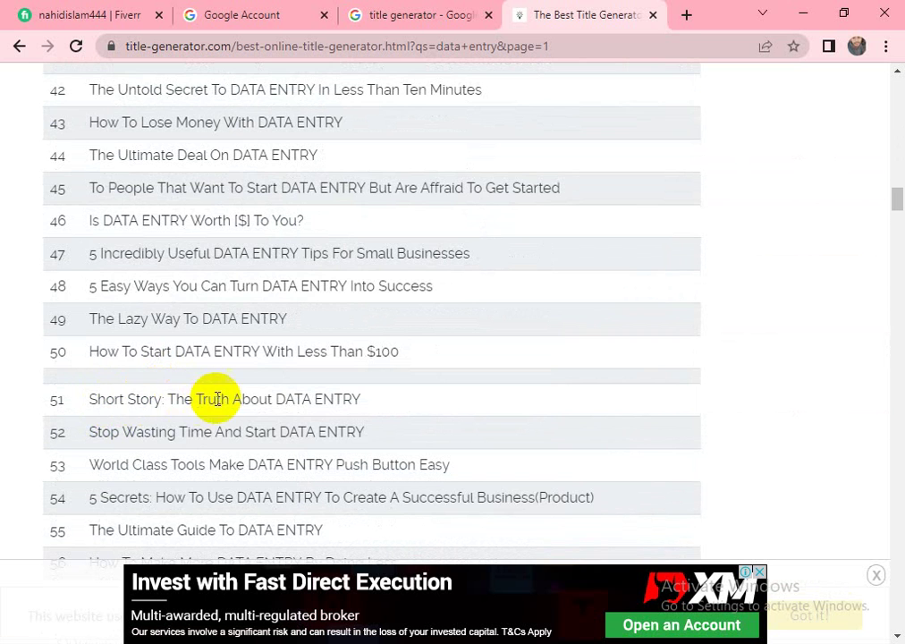
{"action": "scroll", "coordinate": [223, 398], "scroll_direction": "down", "scroll_amount": 1}
{"action": "scroll", "coordinate": [144, 437], "scroll_direction": "down", "scroll_amount": 1}
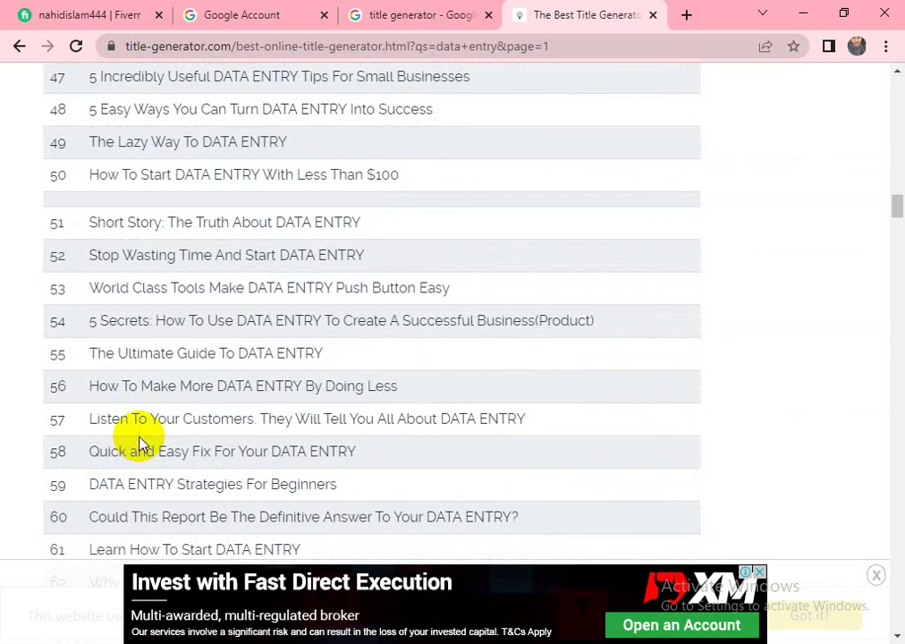
{"action": "scroll", "coordinate": [146, 416], "scroll_direction": "up", "scroll_amount": 1}
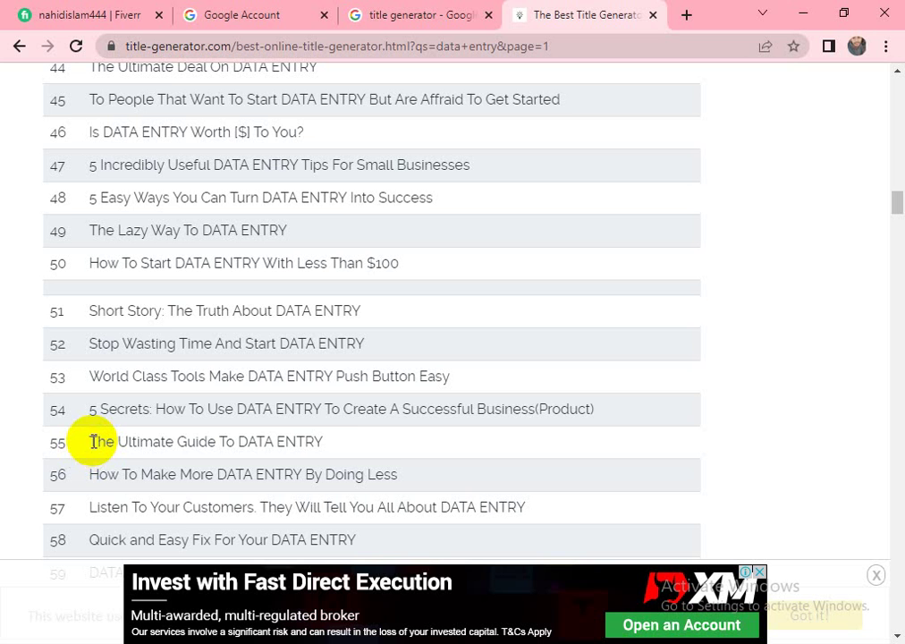
{"action": "left_click_drag", "start_coordinate": [86, 441], "coordinate": [340, 444]}
{"action": "key", "text": "ctrl+c"}
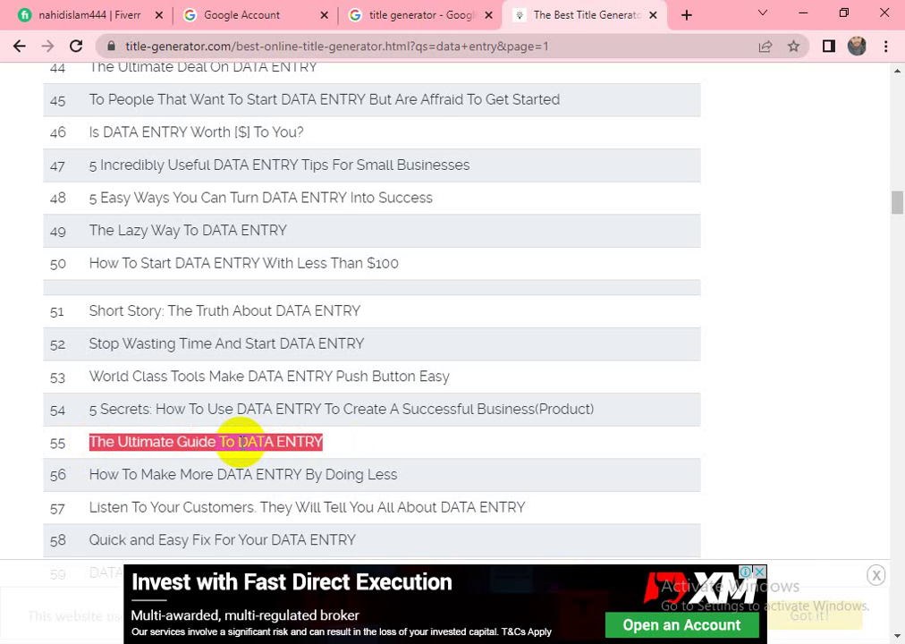
{"action": "left_click", "coordinate": [72, 12]}
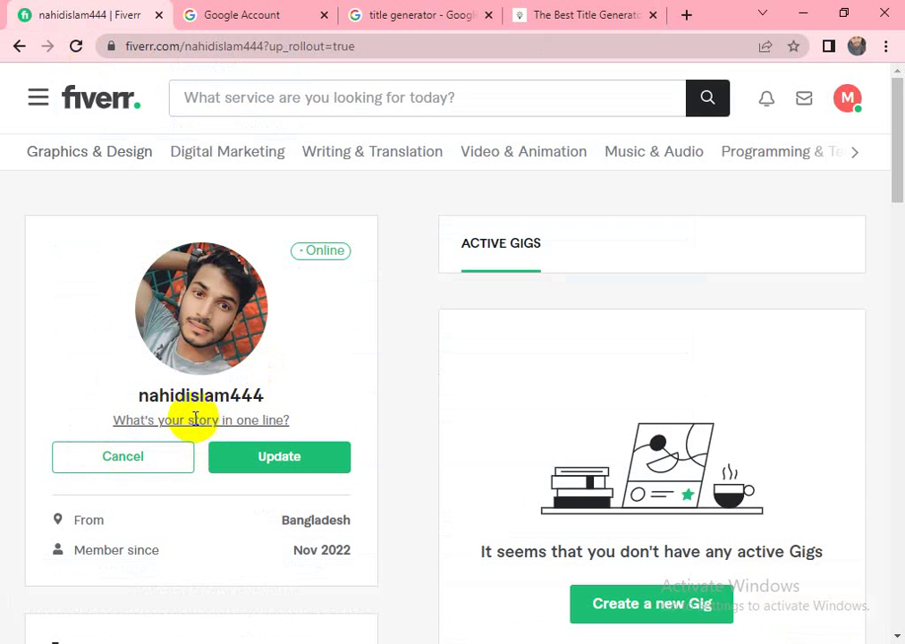
Paste 'The Ultimate Guide To DATA ENTRY' as the one-line story and update it.
{"action": "left_click", "coordinate": [195, 420]}
{"action": "key", "text": "ctrl+v"}
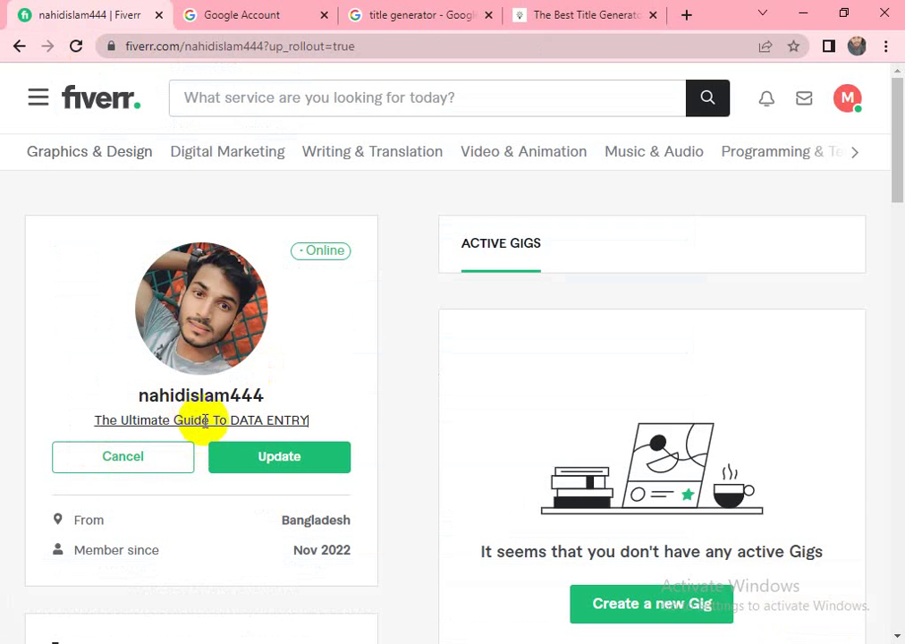
{"action": "left_click", "coordinate": [277, 467]}
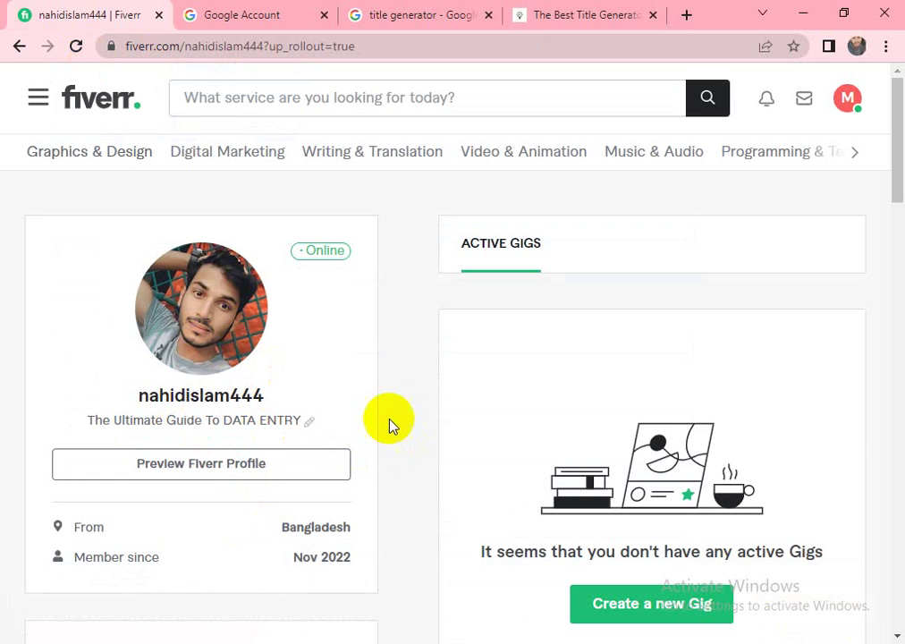
{"action": "scroll", "coordinate": [22, 408], "scroll_direction": "down", "scroll_amount": 1}
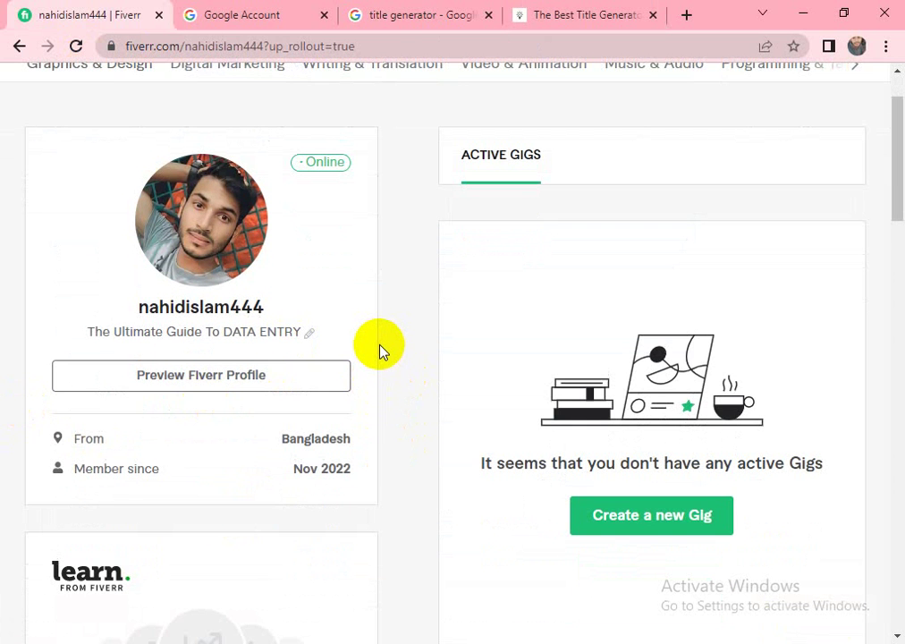
{"action": "scroll", "coordinate": [379, 349], "scroll_direction": "down", "scroll_amount": 4}
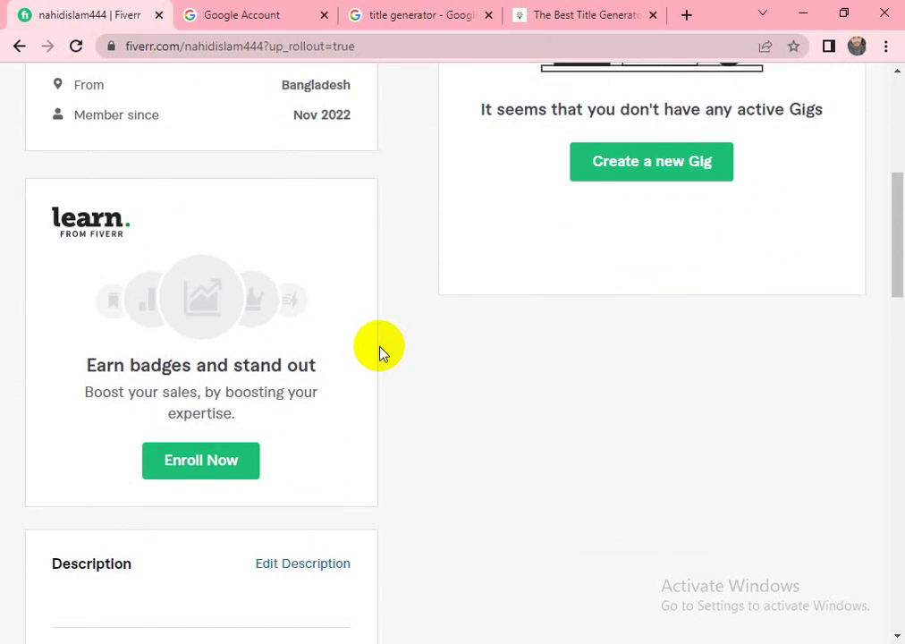
{"action": "scroll", "coordinate": [380, 350], "scroll_direction": "up", "scroll_amount": 3}
{"action": "scroll", "coordinate": [385, 350], "scroll_direction": "down", "scroll_amount": 6}
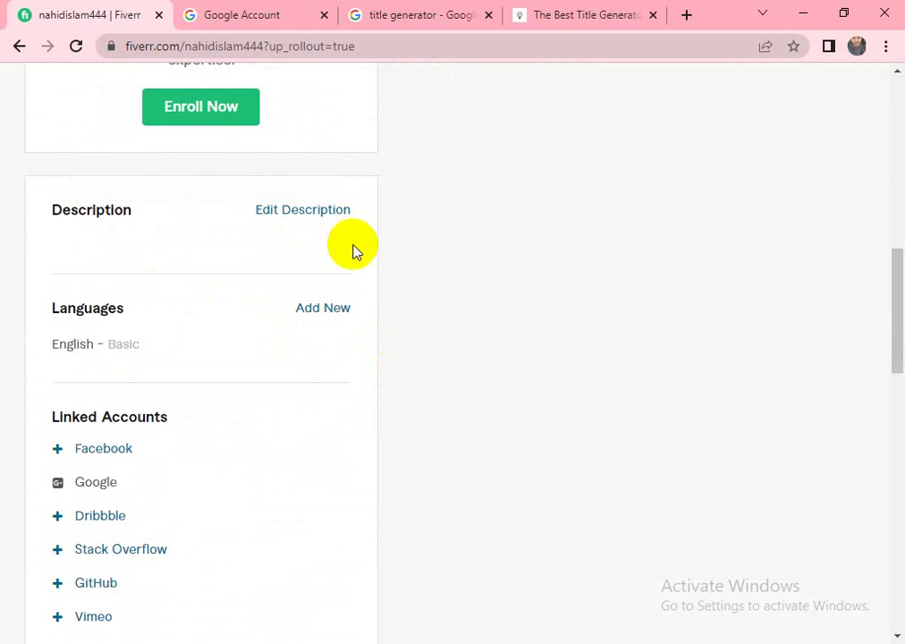
{"action": "scroll", "coordinate": [353, 251], "scroll_direction": "up", "scroll_amount": 1}
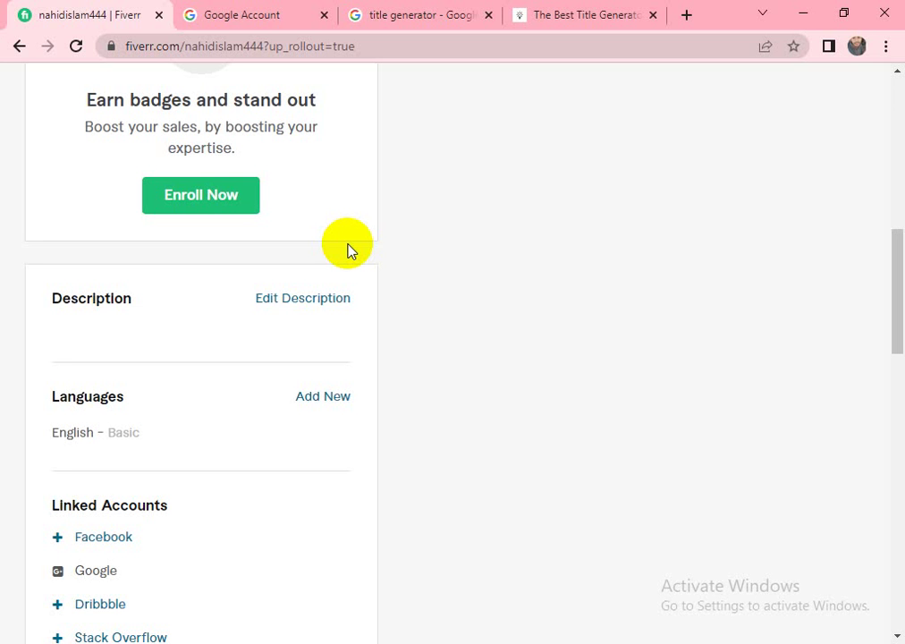
Open the Description editor and type a greeting, the seller's name and 'I have depth knowledge'.
{"action": "left_click", "coordinate": [317, 298]}
{"action": "scroll", "coordinate": [179, 394], "scroll_direction": "down", "scroll_amount": 1}
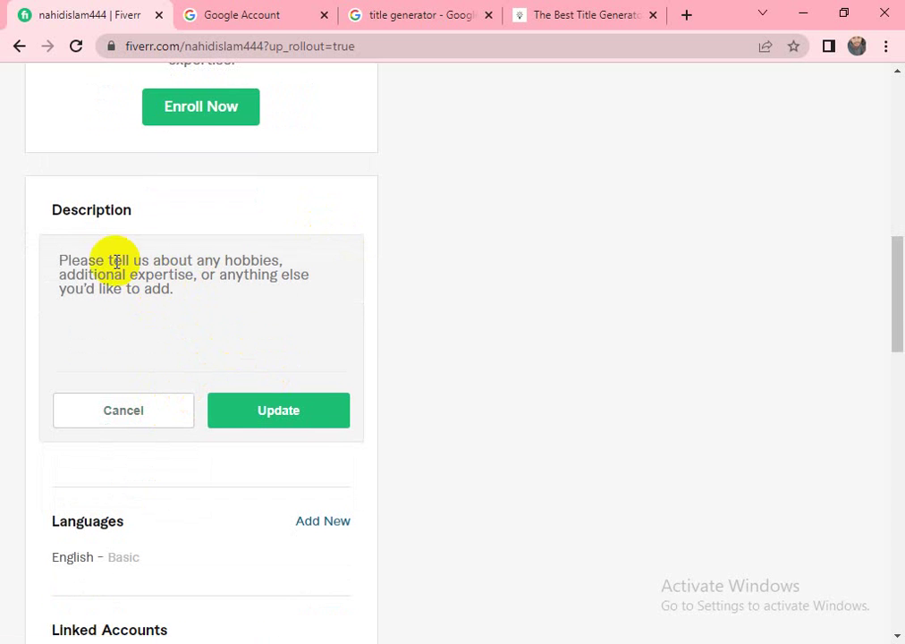
{"action": "left_click", "coordinate": [171, 294]}
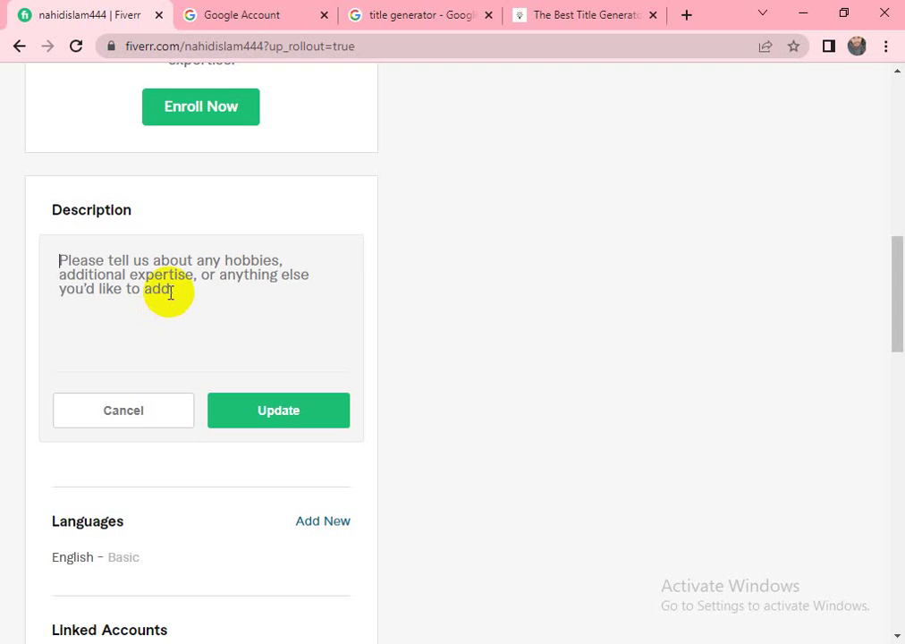
{"action": "type", "text": "llo,"}
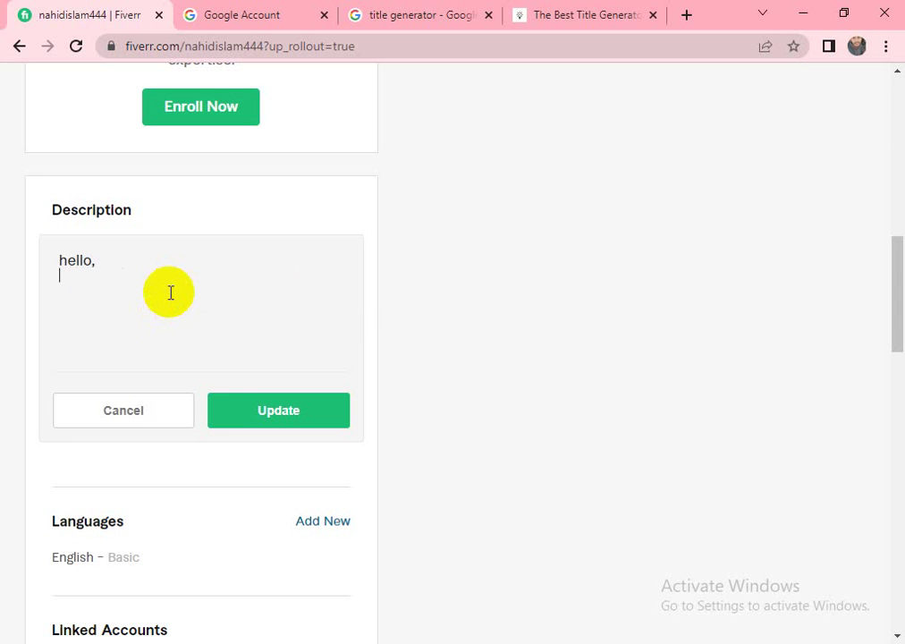
{"action": "key", "text": "Return"}
{"action": "type", "text": "I am Nahid Islam"}
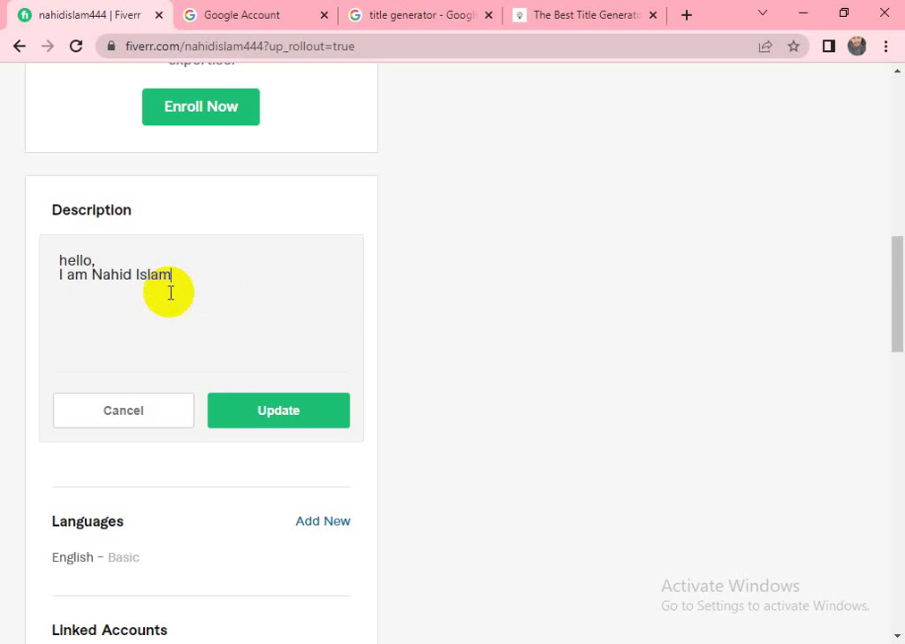
{"action": "type", "text": ". I have depth"}
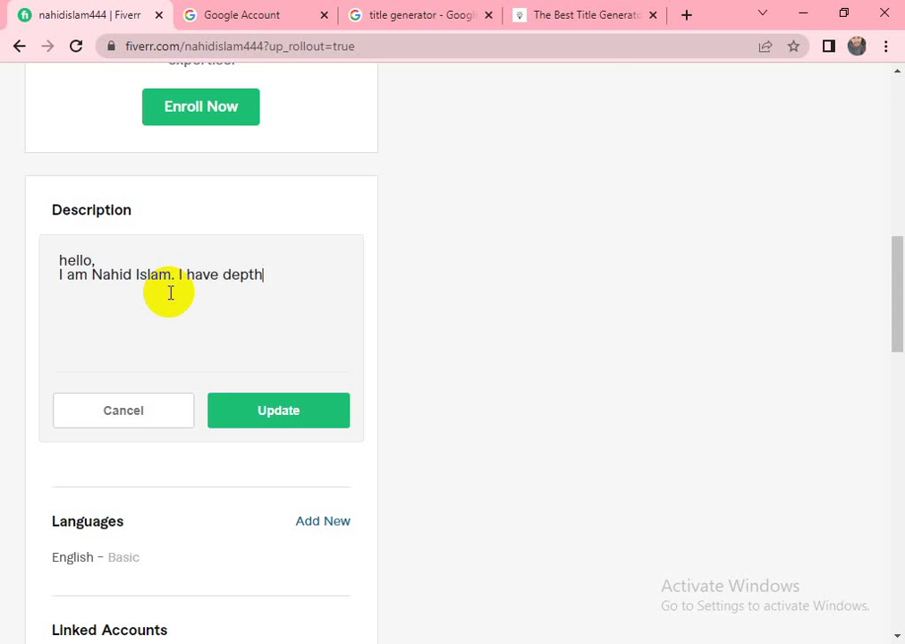
{"action": "type", "text": " knowledg"}
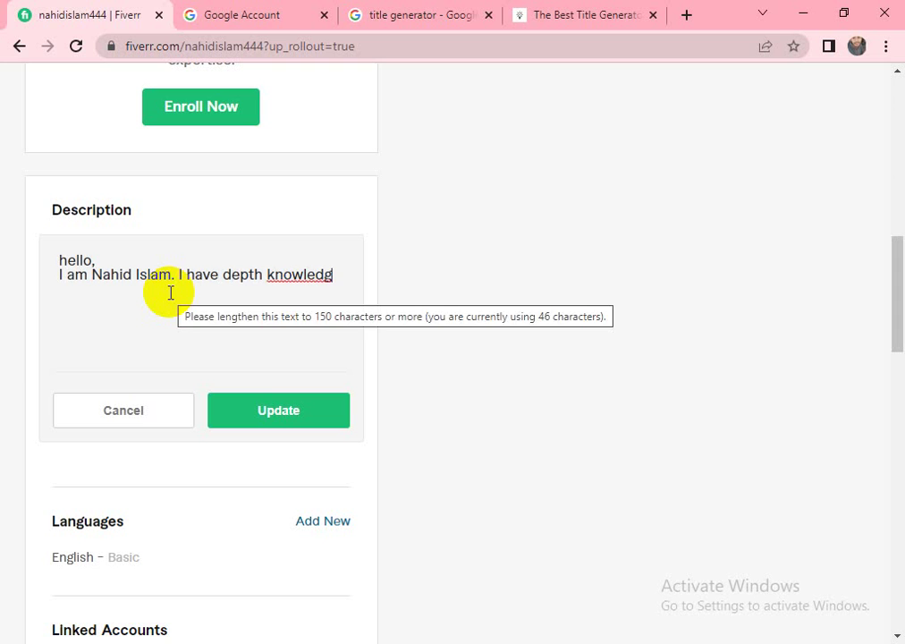
{"action": "key", "text": "BackSpace"}
Add 'in Data Entry. I am working this section about 3 years with completed 100+', inserting 'succesfull'.
{"action": "type", "text": "ge"}
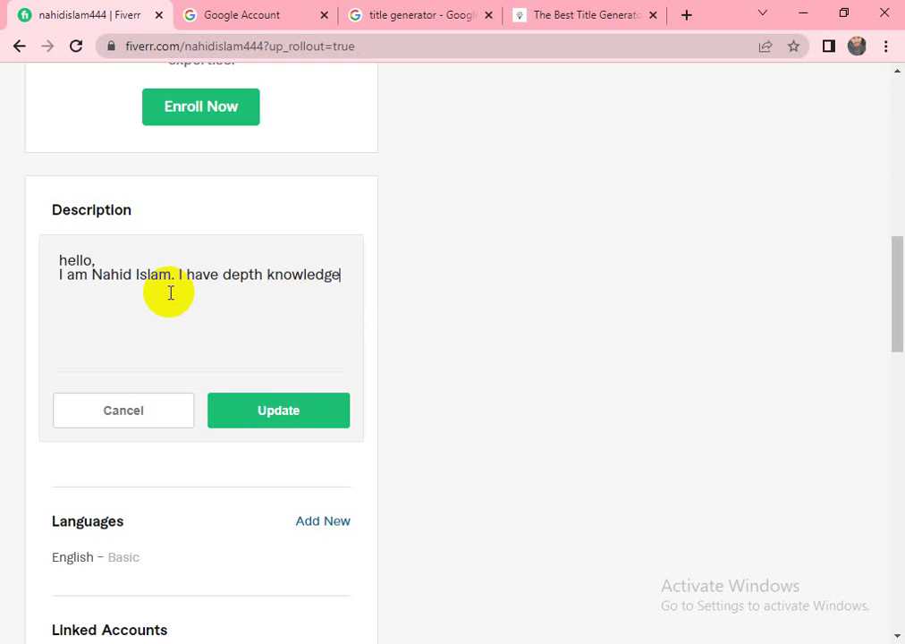
{"action": "type", "text": " in Data Entry."}
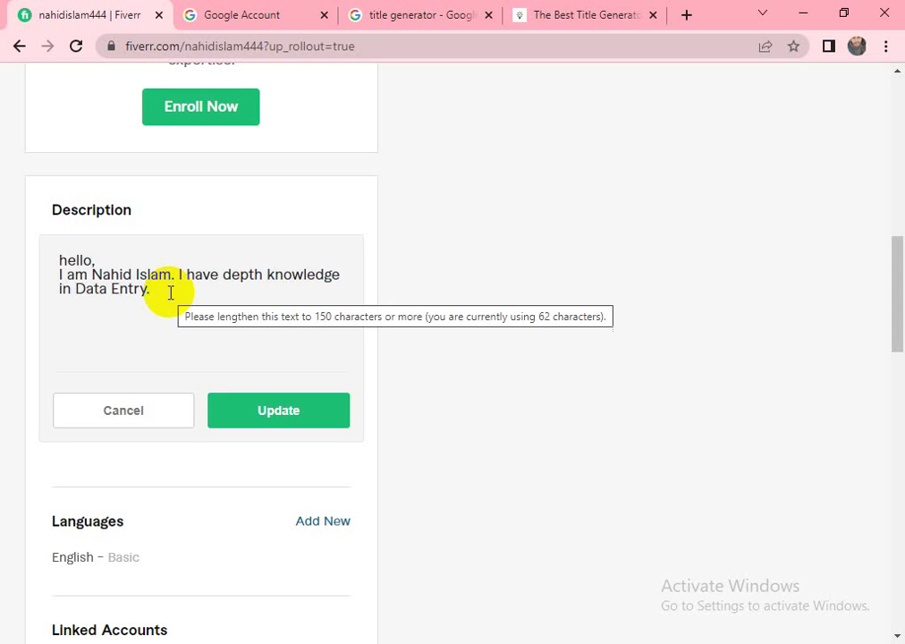
{"action": "type", "text": " I am wor"}
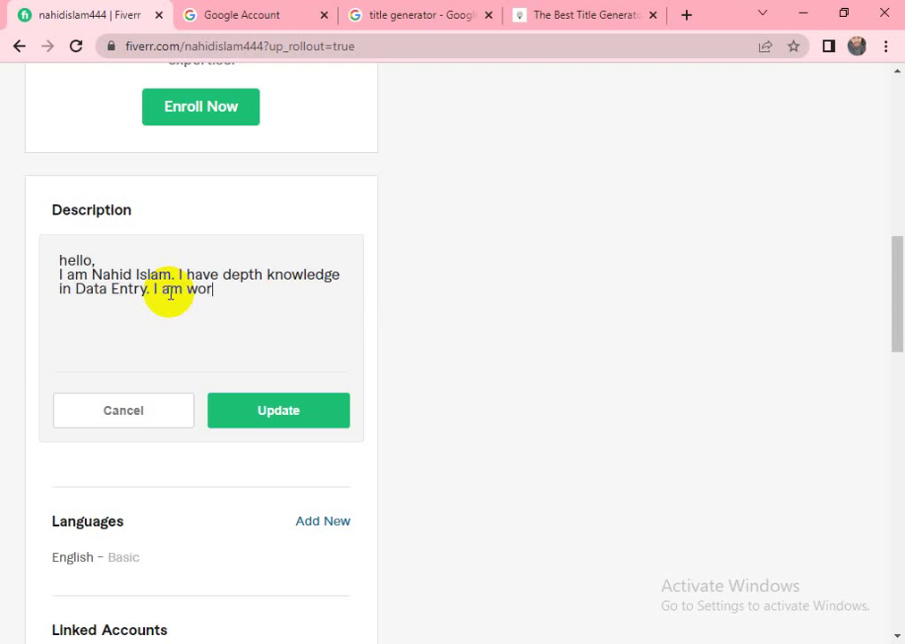
{"action": "type", "text": "king this section about "}
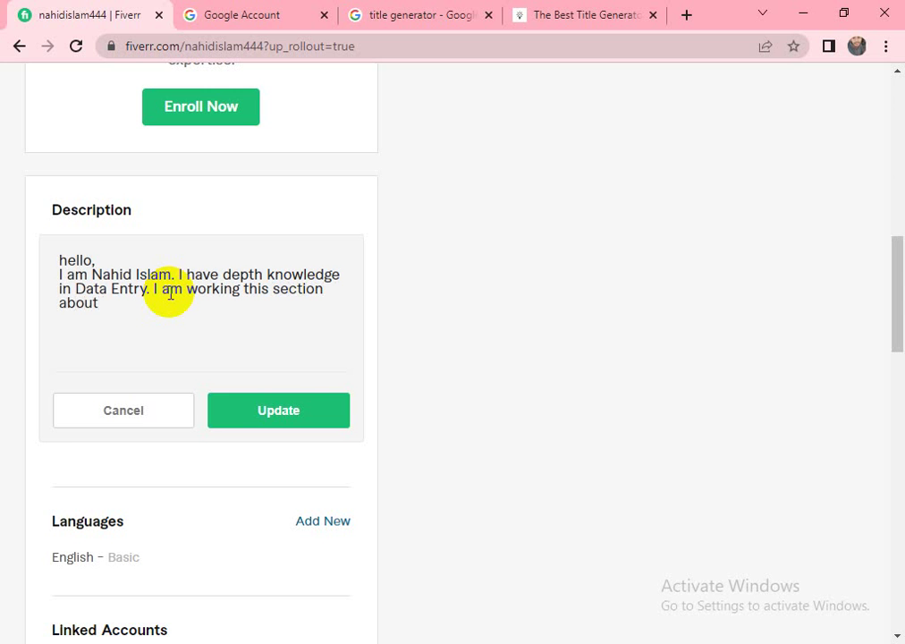
{"action": "type", "text": "3 years wit"}
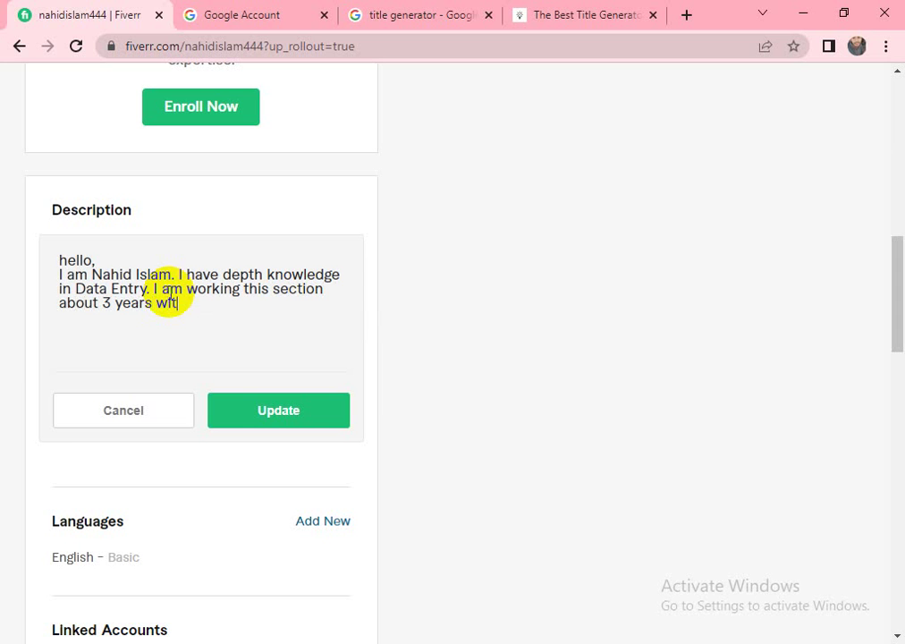
{"action": "type", "text": "h con"}
{"action": "key", "text": "BackSpace"}
{"action": "type", "text": "mpleted"}
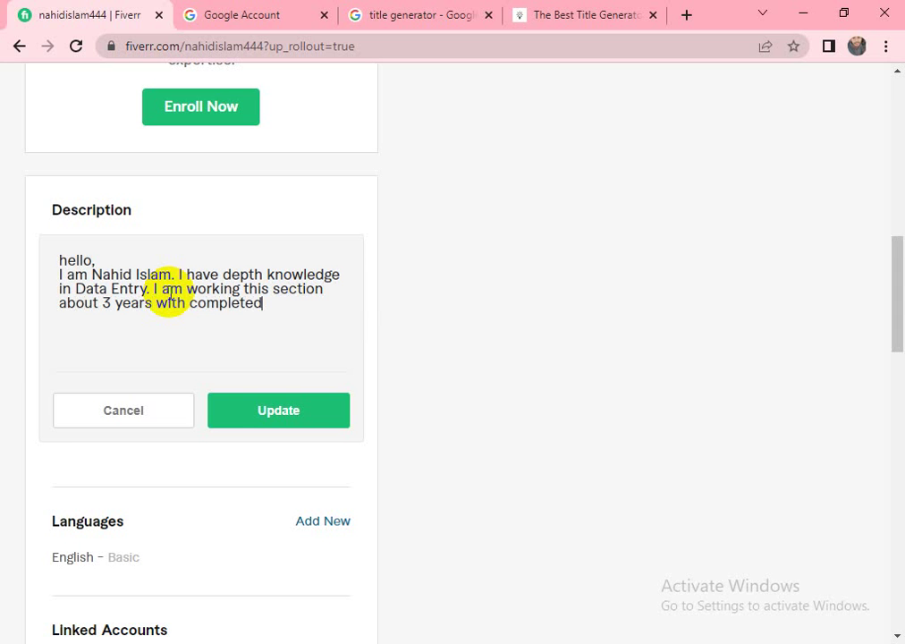
{"action": "type", "text": " 100+"}
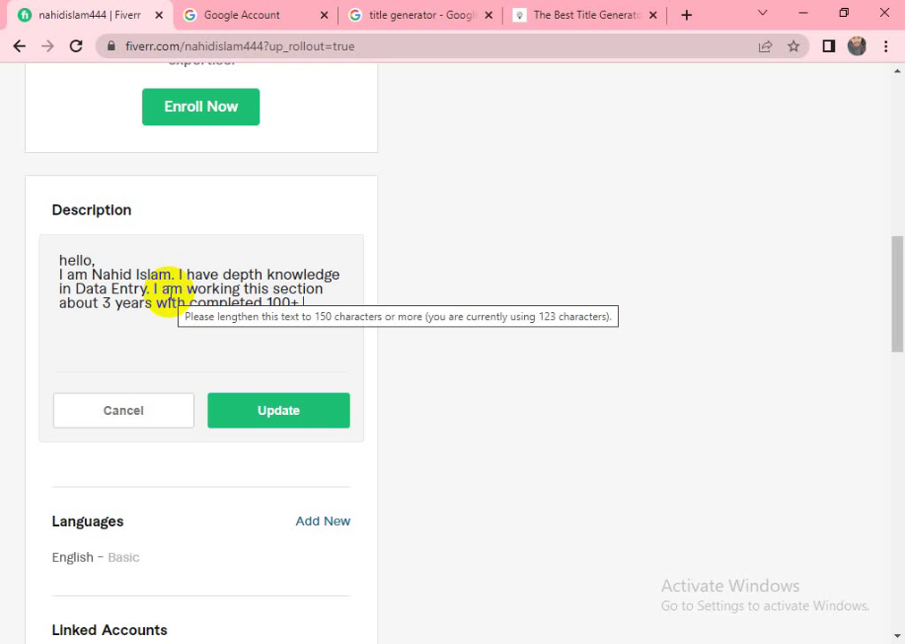
{"action": "left_click", "coordinate": [264, 309]}
{"action": "type", "text": "su"}
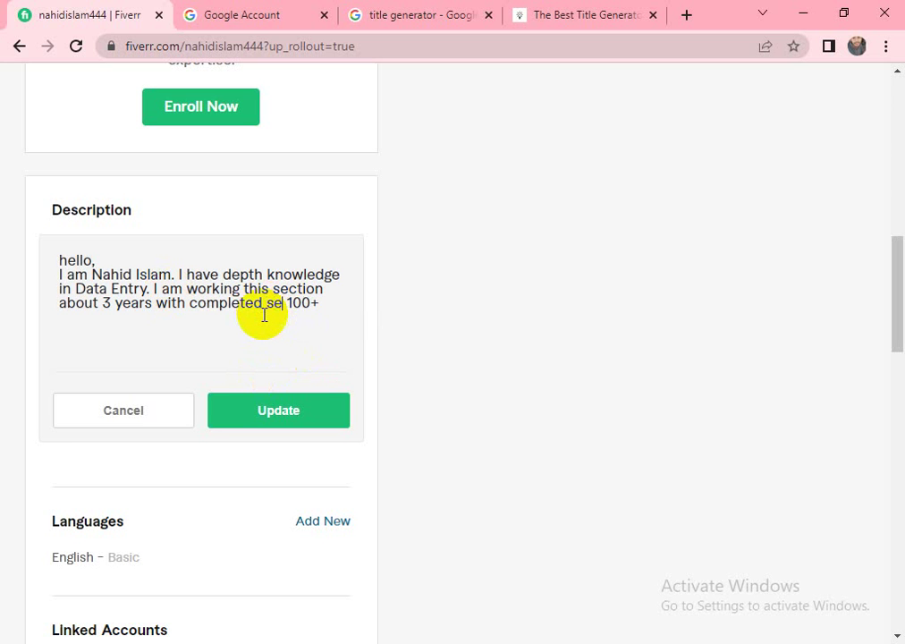
{"action": "key", "text": "BackSpace"}
{"action": "type", "text": "uccesfull"}
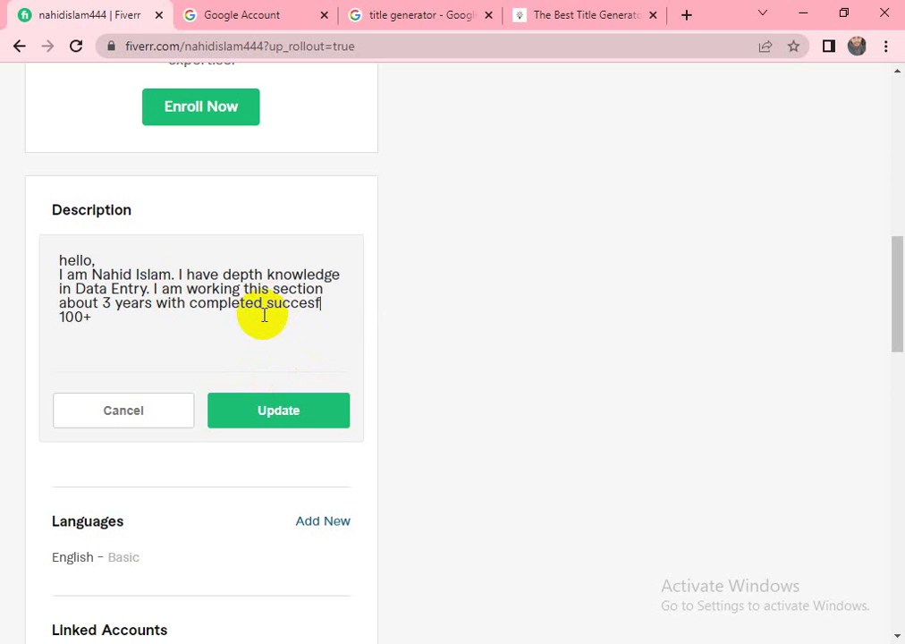
{"action": "key", "text": "BackSpace"}
{"action": "key", "text": "BackSpace"}
Correct the spelling to 'successfully' and add 'project.' after '100+'.
{"action": "type", "text": "y"}
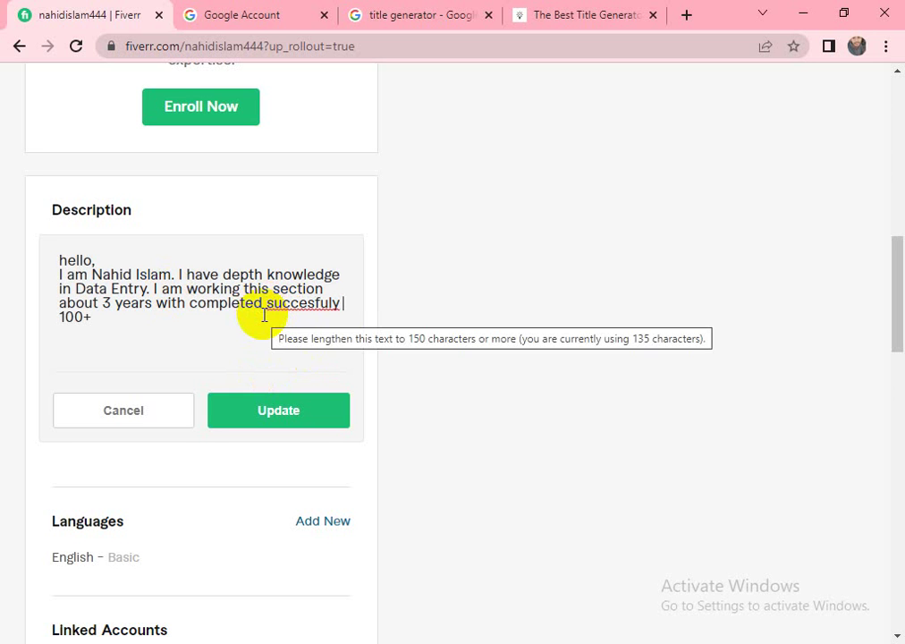
{"action": "right_click", "coordinate": [294, 309]}
{"action": "left_click", "coordinate": [344, 324]}
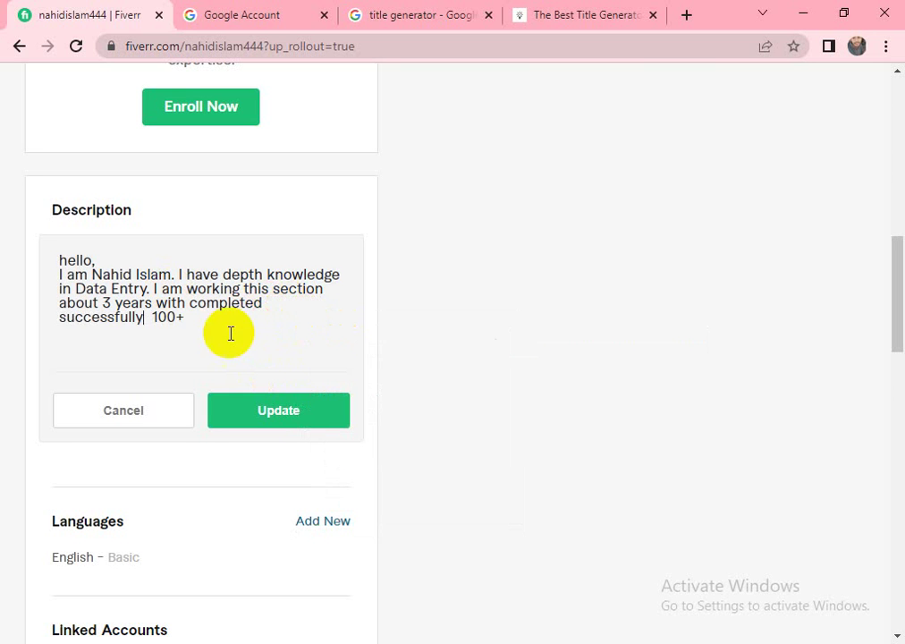
{"action": "left_click", "coordinate": [195, 320]}
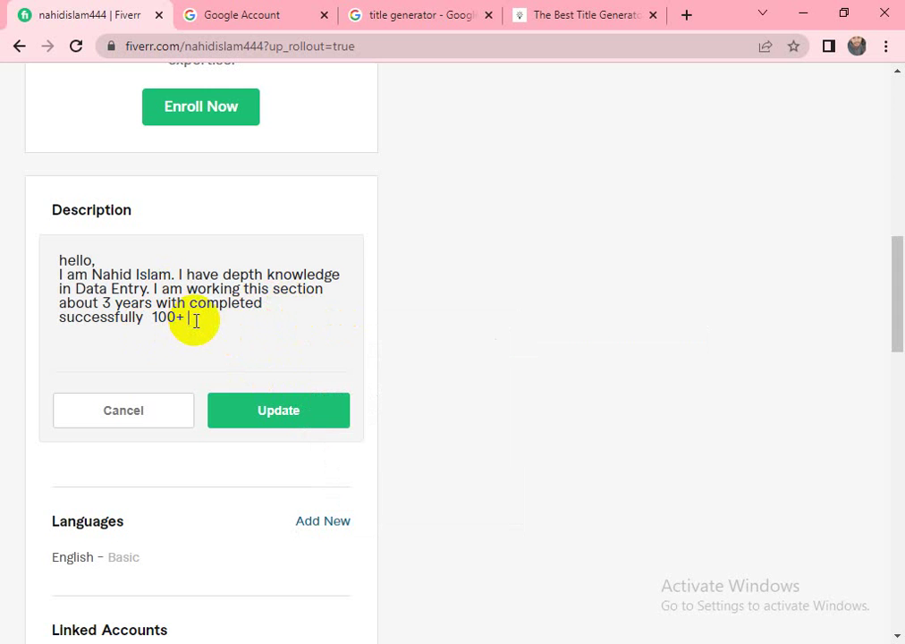
{"action": "type", "text": "project."}
{"action": "left_click", "coordinate": [148, 318]}
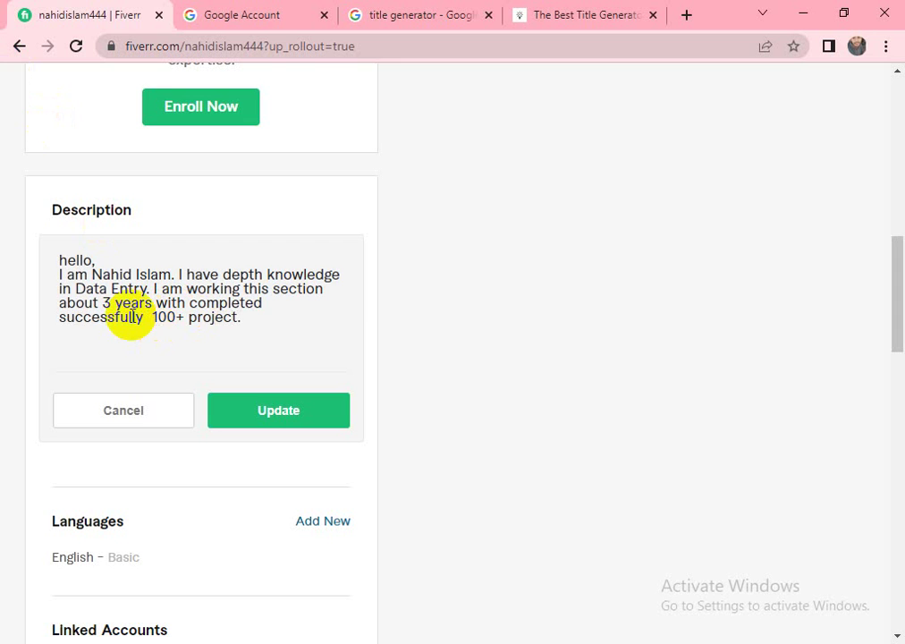
{"action": "key", "text": "BackSpace"}
Type 'I will provide my 100% for y' at the end, then insert 'experience and'.
{"action": "left_click", "coordinate": [276, 325]}
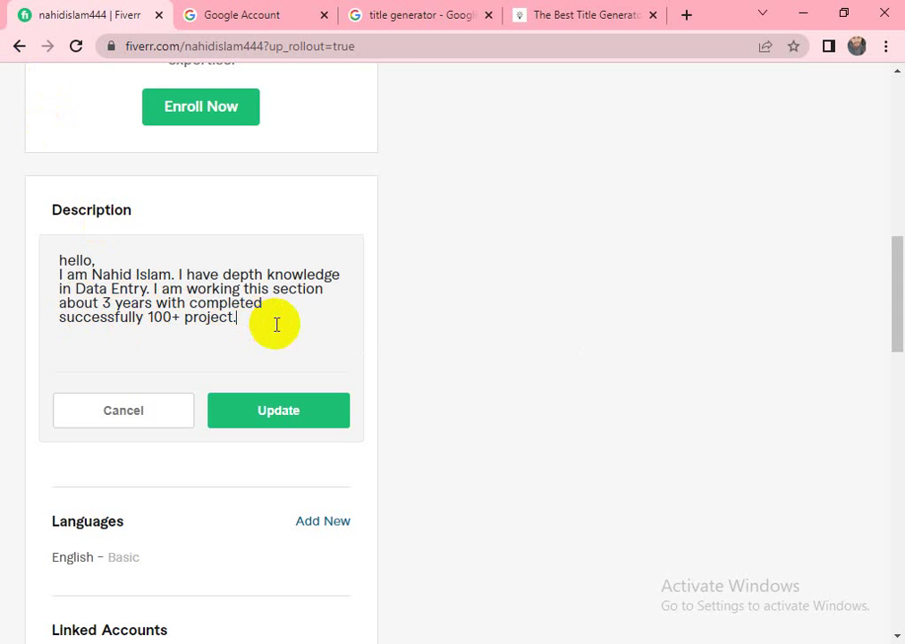
{"action": "type", "text": "Iif"}
{"action": "key", "text": "BackSpace"}
{"action": "key", "text": "BackSpace"}
{"action": "key", "text": "BackSpace"}
{"action": "type", "text": "I wil"}
{"action": "type", "text": "l e"}
{"action": "type", "text": "robl"}
{"action": "key", "text": "BackSpace"}
{"action": "type", "text": "v"}
{"action": "key", "text": "BackSpace"}
{"action": "key", "text": "BackSpace"}
{"action": "type", "text": "vide "}
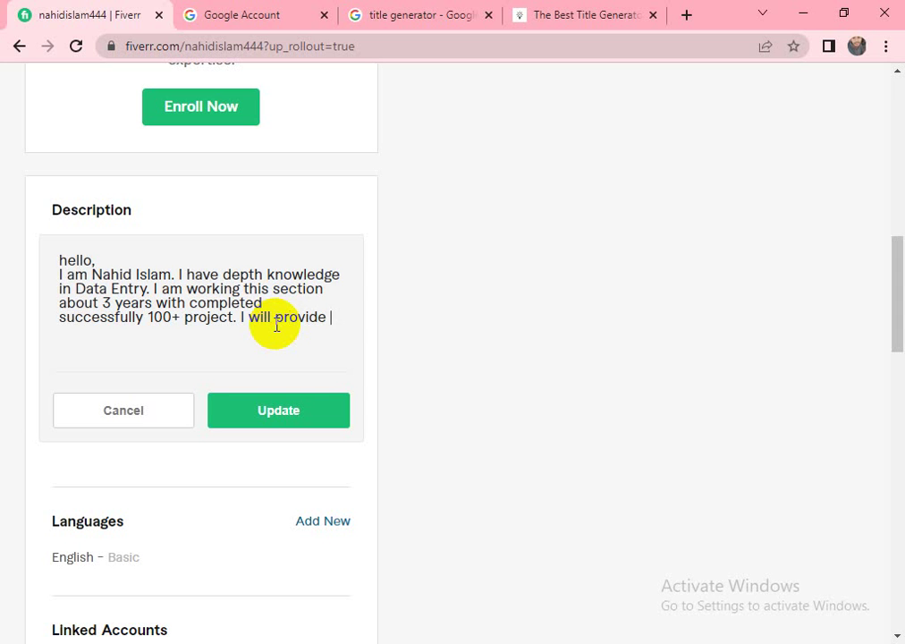
{"action": "type", "text": "my 100% for y"}
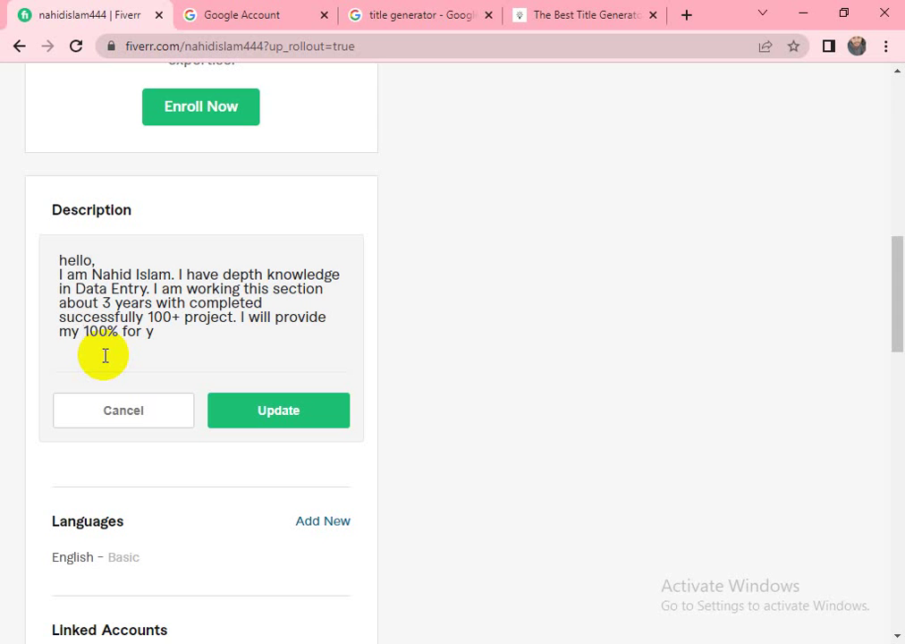
{"action": "type", "text": "experi"}
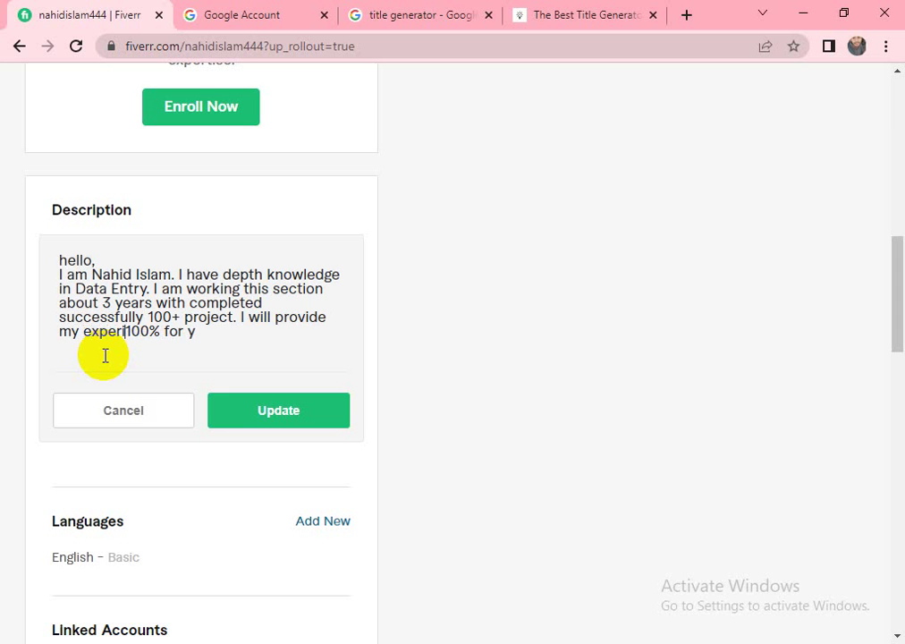
{"action": "type", "text": "ence"}
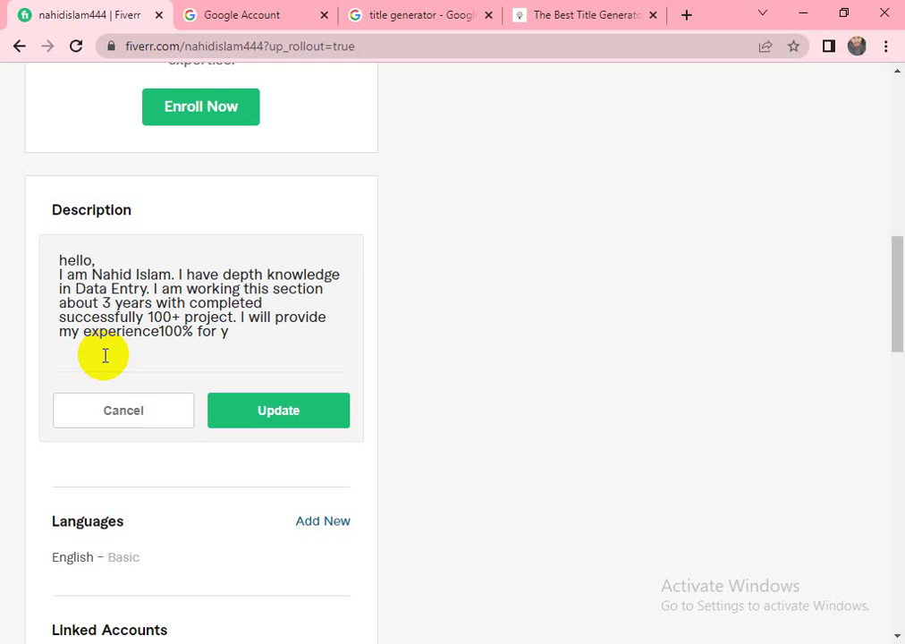
{"action": "type", "text": " and"}
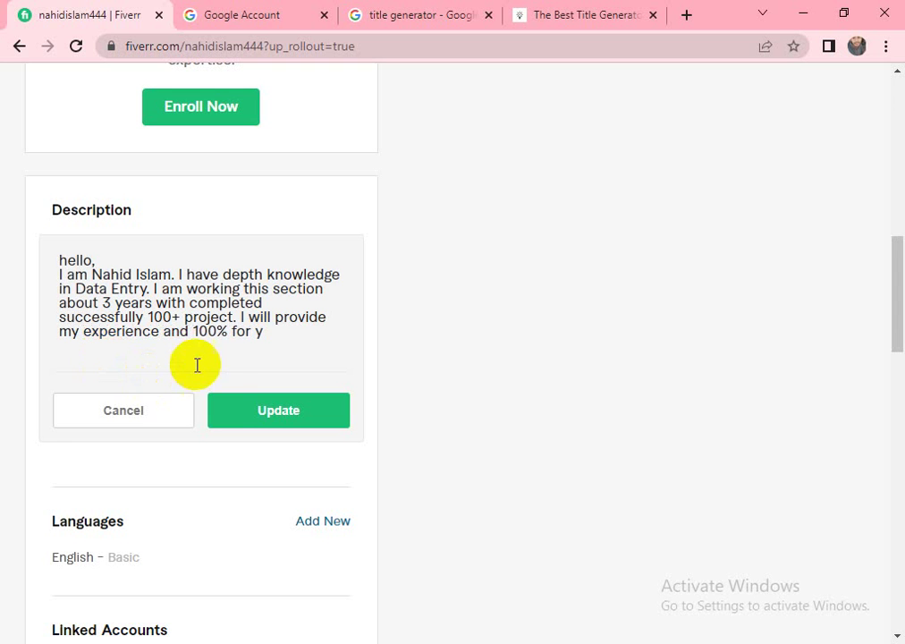
Delete 'for y', insert 'all' before 'experience', and add 'and hard work to obtain'.
{"action": "double_click", "coordinate": [242, 331]}
{"action": "left_click_drag", "start_coordinate": [241, 330], "coordinate": [268, 333]}
{"action": "key", "text": "BackSpace"}
{"action": "key", "text": "BackSpace"}
{"action": "key", "text": "BackSpace"}
{"action": "key", "text": "BackSpace"}
{"action": "key", "text": "BackSpace"}
{"action": "key", "text": "BackSpace"}
{"action": "key", "text": "BackSpace"}
{"action": "key", "text": "BackSpace"}
{"action": "key", "text": "BackSpace"}
{"action": "key", "text": "BackSpace"}
{"action": "key", "text": "BackSpace"}
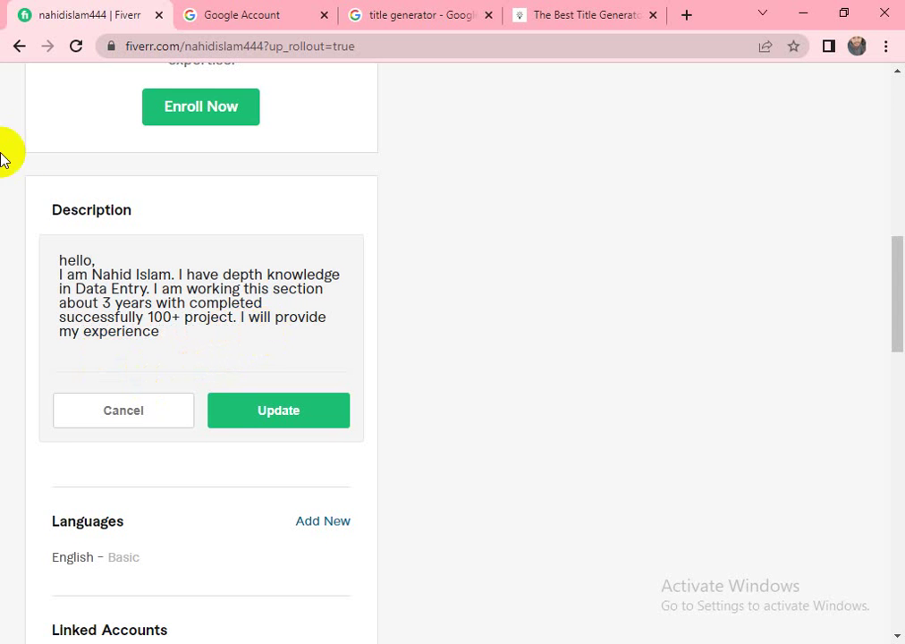
{"action": "left_click", "coordinate": [79, 330]}
{"action": "type", "text": "all"}
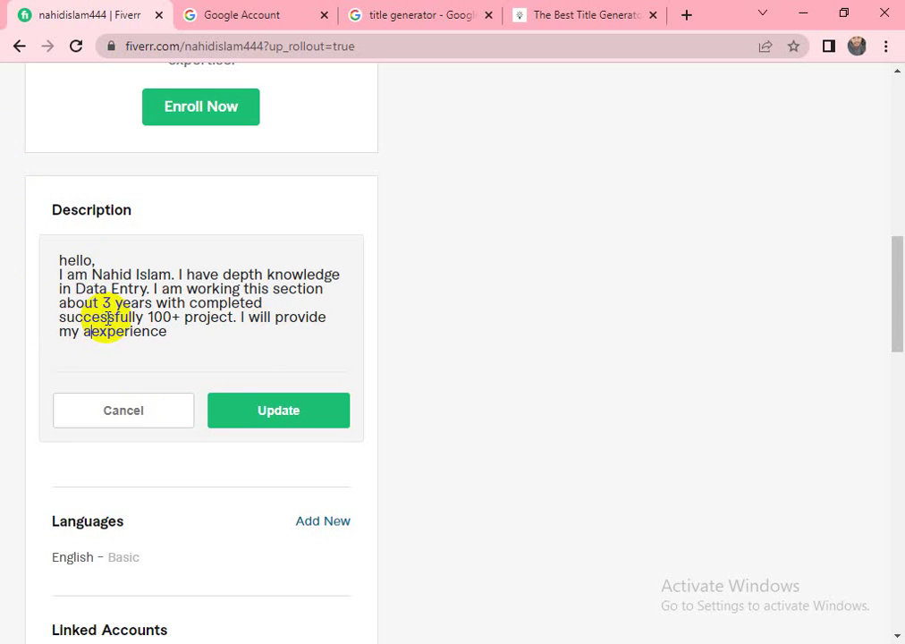
{"action": "left_click", "coordinate": [201, 333]}
{"action": "type", "text": "and ha"}
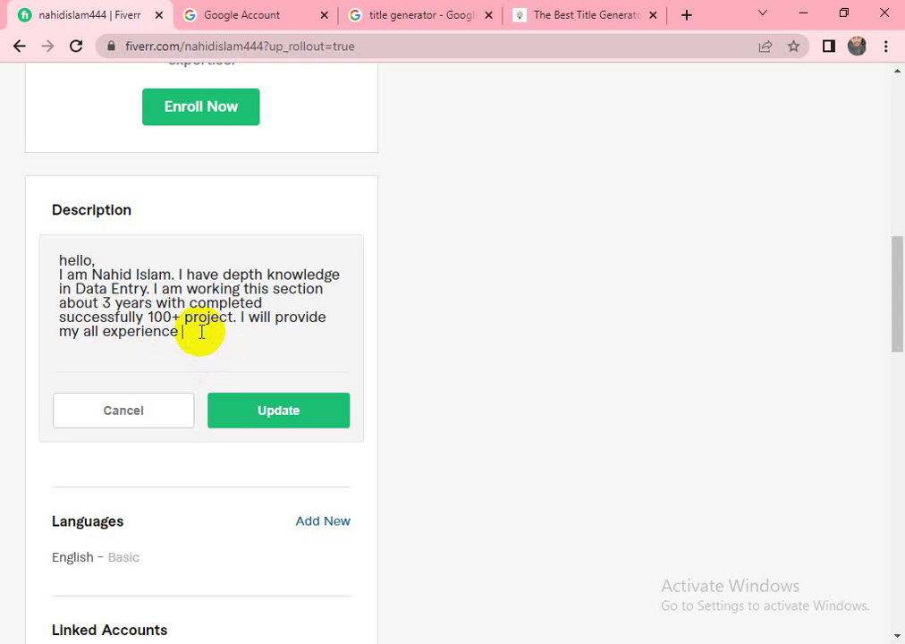
{"action": "type", "text": "rd work to "}
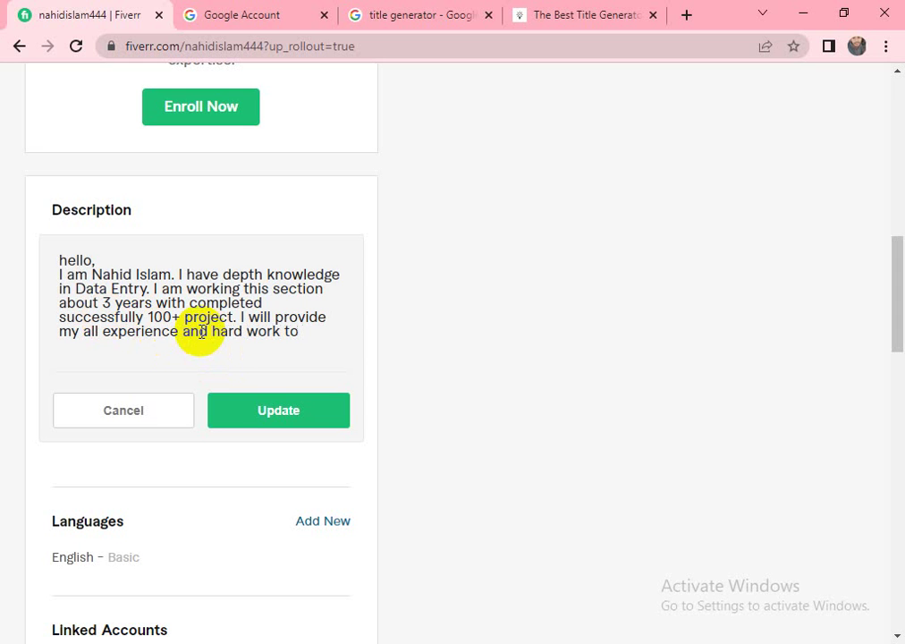
{"action": "type", "text": "o"}
{"action": "key", "text": "BackSpace"}
{"action": "type", "text": "obba"}
{"action": "key", "text": "BackSpace"}
{"action": "key", "text": "BackSpace"}
{"action": "type", "text": "ti"}
{"action": "type", "text": "ain"}
Continue the description with 'your satisfaction. I am always active here'.
{"action": "type", "text": "your s"}
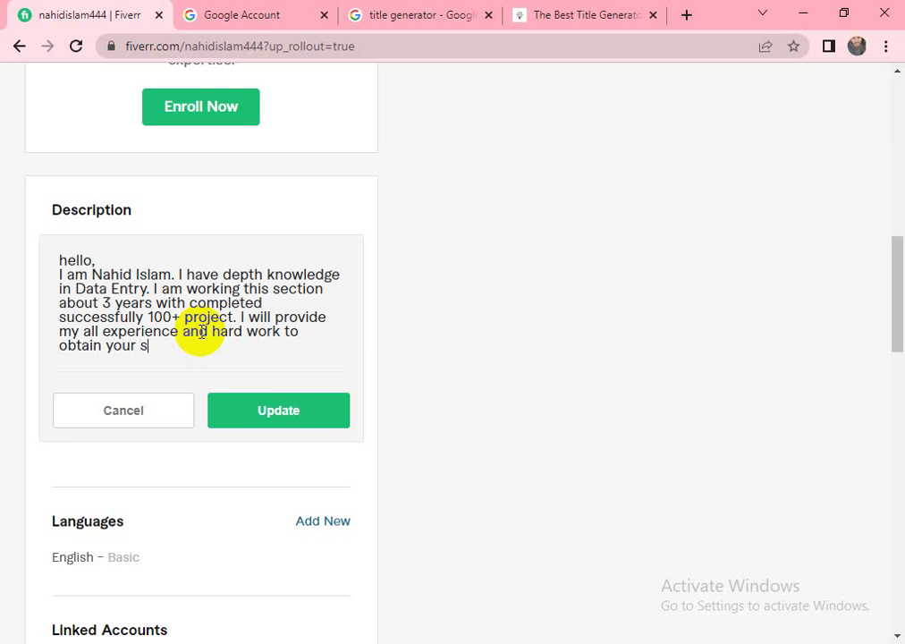
{"action": "type", "text": "atisfaction"}
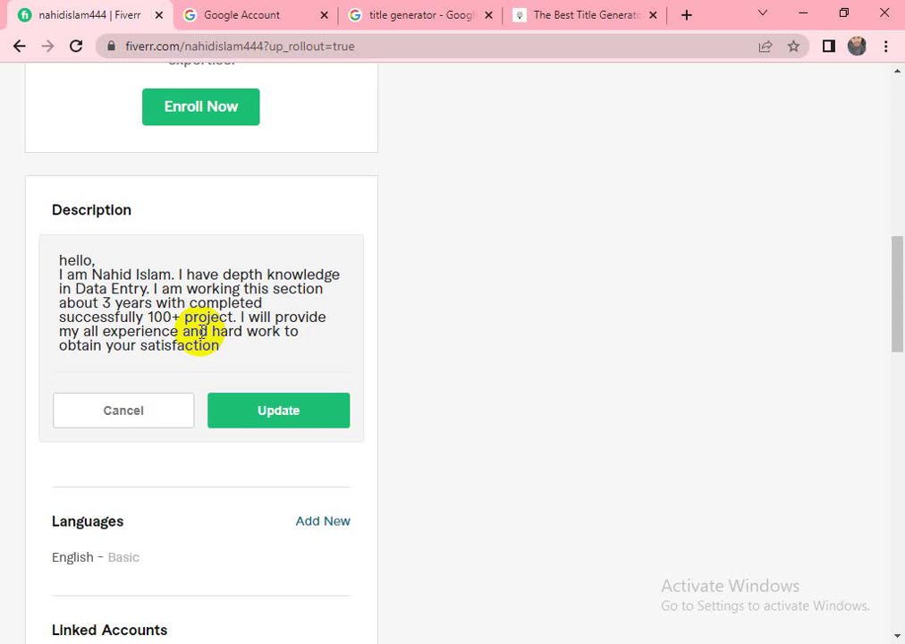
{"action": "type", "text": ". I a"}
{"action": "key", "text": "BackSpace"}
{"action": "type", "text": "am alywa"}
{"action": "key", "text": "BackSpace"}
{"action": "key", "text": "BackSpace"}
{"action": "key", "text": "BackSpace"}
{"action": "key", "text": "BackSpace"}
{"action": "type", "text": "lways ac"}
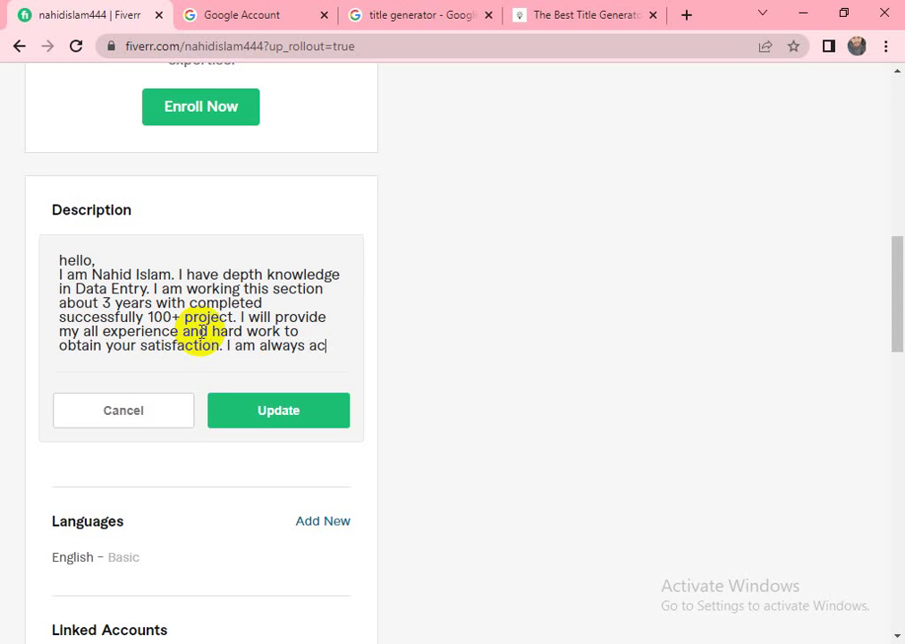
{"action": "type", "text": "tive her"}
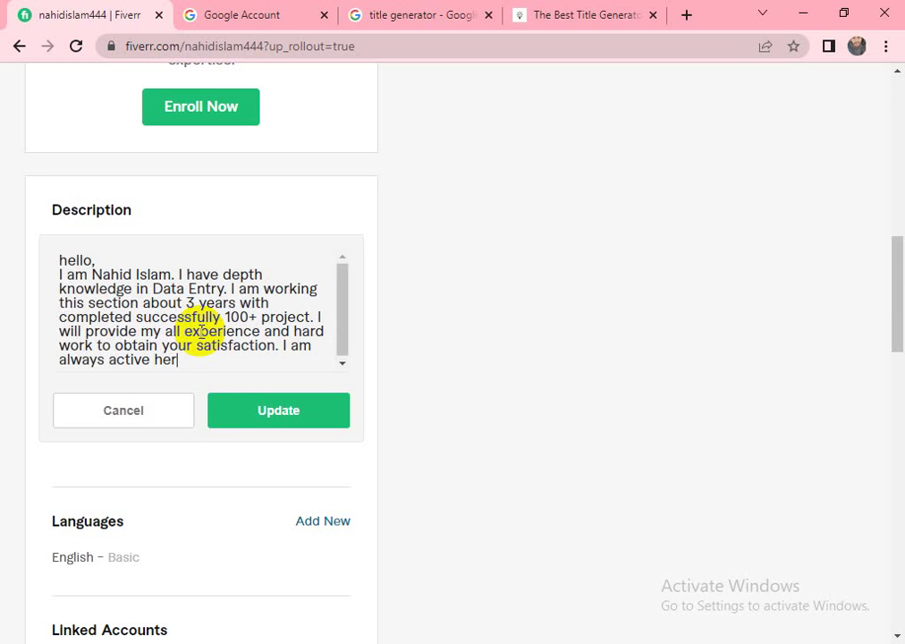
{"action": "type", "text": "e pro"}
Finish the last sentence with 'to provide my service.'.
{"action": "key", "text": "BackSpace"}
{"action": "key", "text": "BackSpace"}
{"action": "key", "text": "BackSpace"}
{"action": "type", "text": "to provice"}
{"action": "key", "text": "BackSpace"}
{"action": "key", "text": "BackSpace"}
{"action": "type", "text": "de my "}
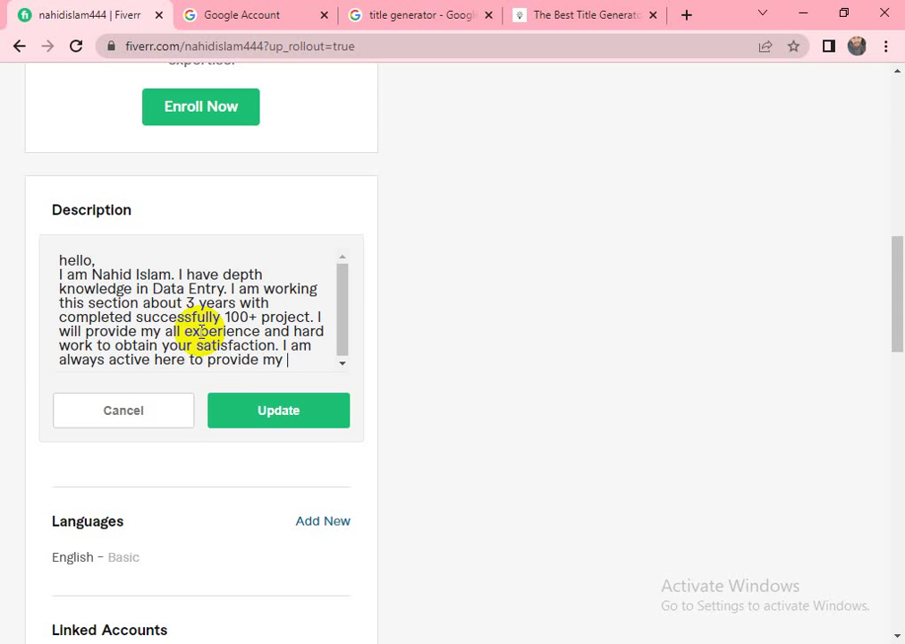
{"action": "type", "text": "all exp"}
{"action": "key", "text": "BackSpace"}
{"action": "type", "text": "serc"}
{"action": "key", "text": "BackSpace"}
{"action": "type", "text": "vv"}
{"action": "key", "text": "BackSpace"}
{"action": "type", "text": "ice"}
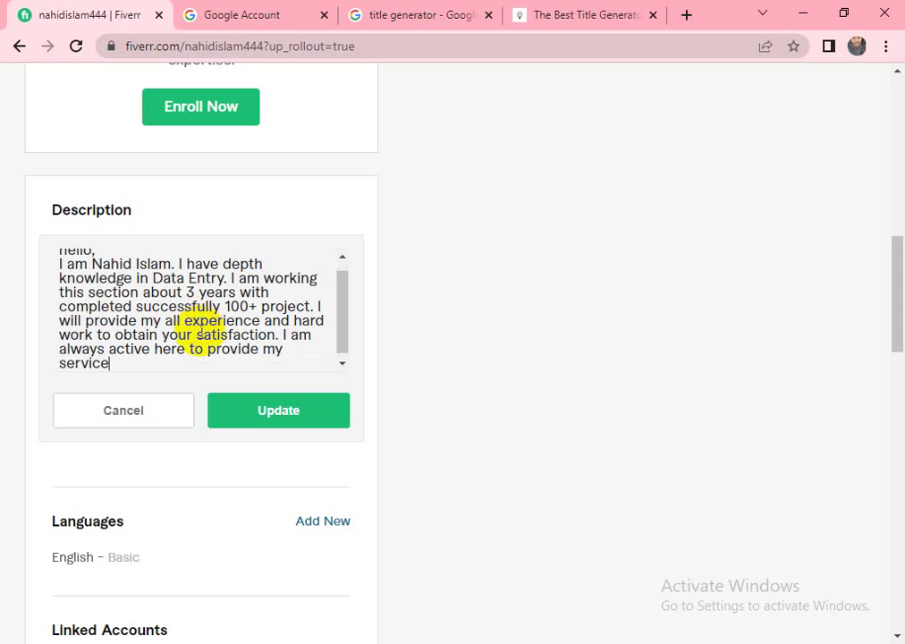
{"action": "type", "text": "."}
Add a 'My Services:' heading line below 'service.' and begin a '*MS w' bullet.
{"action": "key", "text": "Return"}
{"action": "type", "text": "w"}
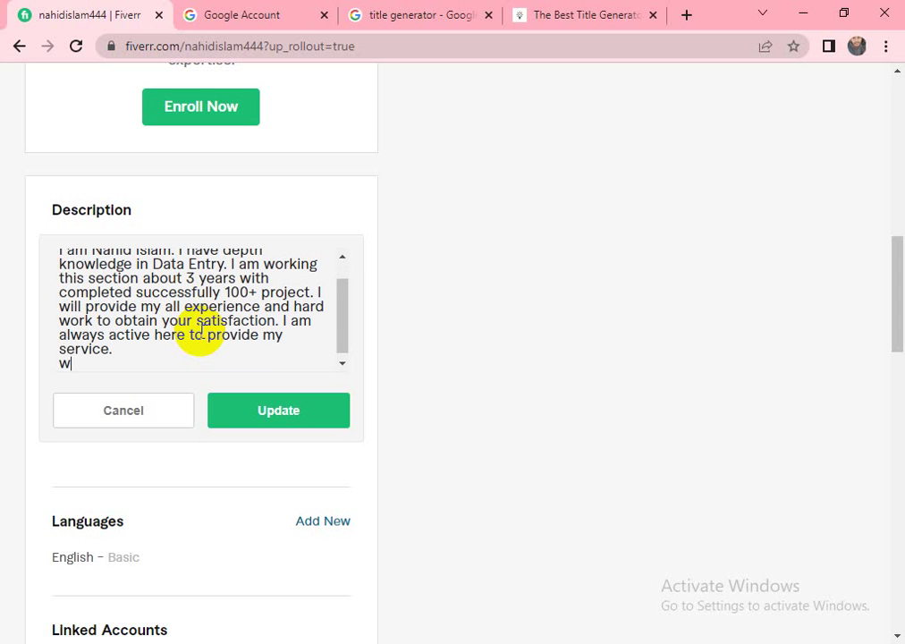
{"action": "key", "text": "BackSpace"}
{"action": "type", "text": "My"}
{"action": "type", "text": "Serc"}
{"action": "key", "text": "BackSpace"}
{"action": "type", "text": "vices"}
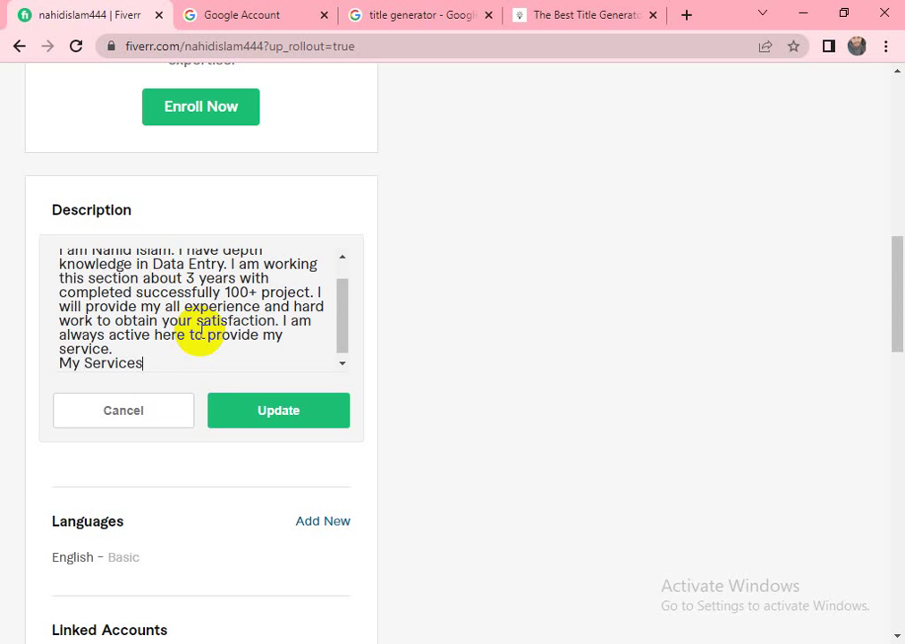
{"action": "type", "text": ":"}
{"action": "key", "text": "Return"}
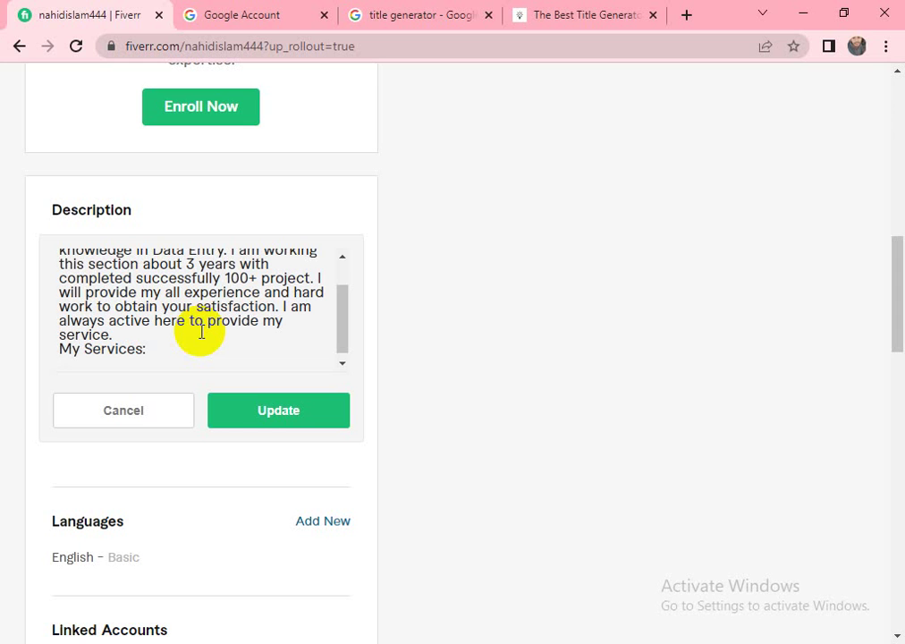
{"action": "type", "text": "*"}
{"action": "type", "text": "MS o"}
{"action": "key", "text": "BackSpace"}
{"action": "type", "text": "woe"}
{"action": "key", "text": "BackSpace"}
{"action": "key", "text": "BackSpace"}
Change the heading to 'My Services software:' and complete the '*MS word' bullet.
{"action": "left_click", "coordinate": [143, 350]}
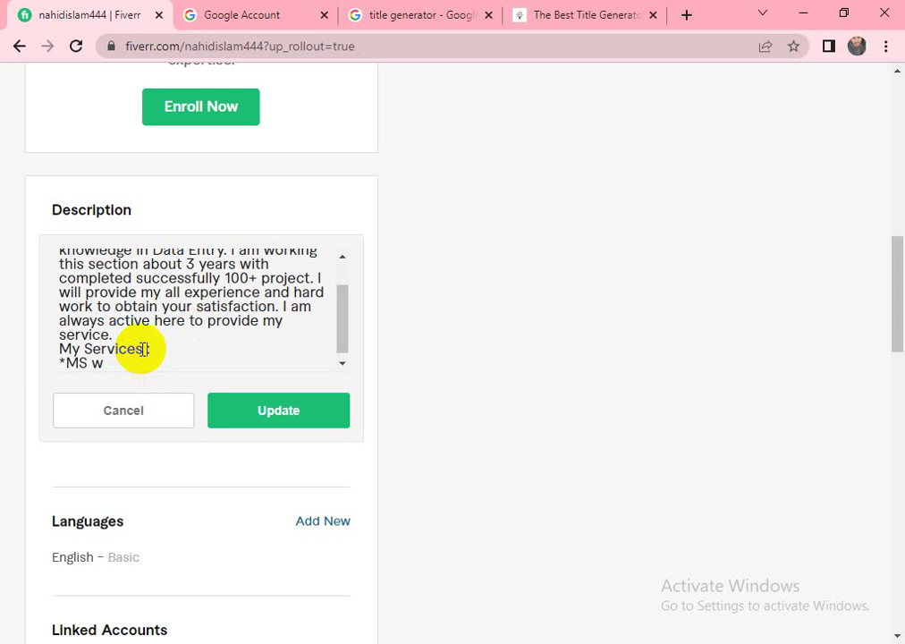
{"action": "type", "text": "softwarre"}
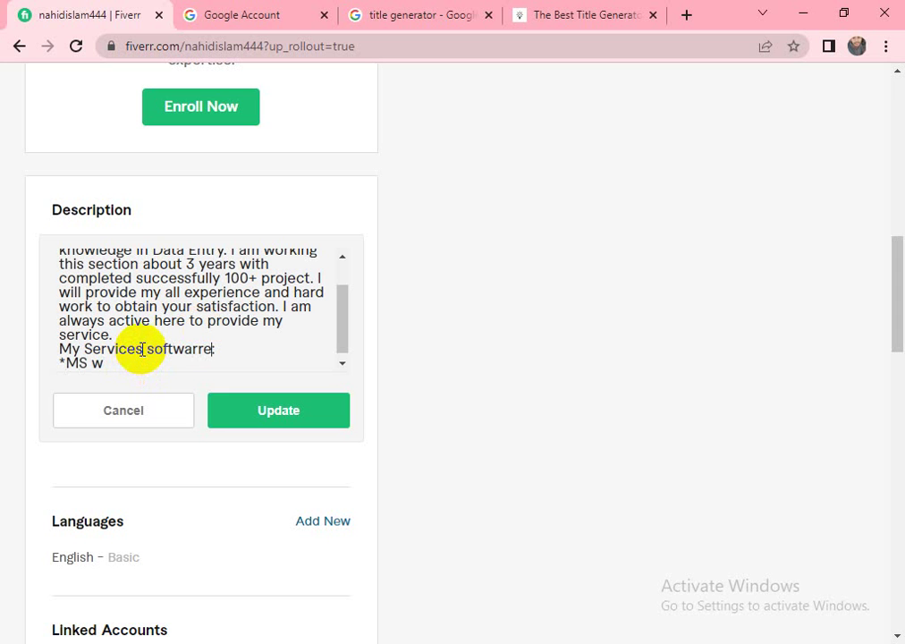
{"action": "key", "text": "BackSpace"}
{"action": "key", "text": "BackSpace"}
{"action": "type", "text": "e"}
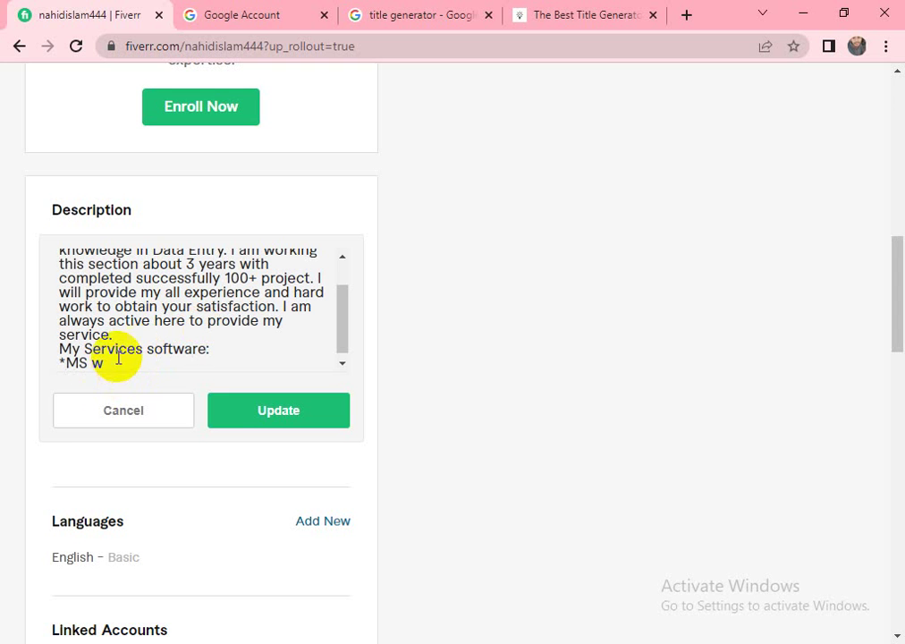
{"action": "left_click", "coordinate": [120, 361]}
{"action": "type", "text": "ord"}
{"action": "key", "text": "Return"}
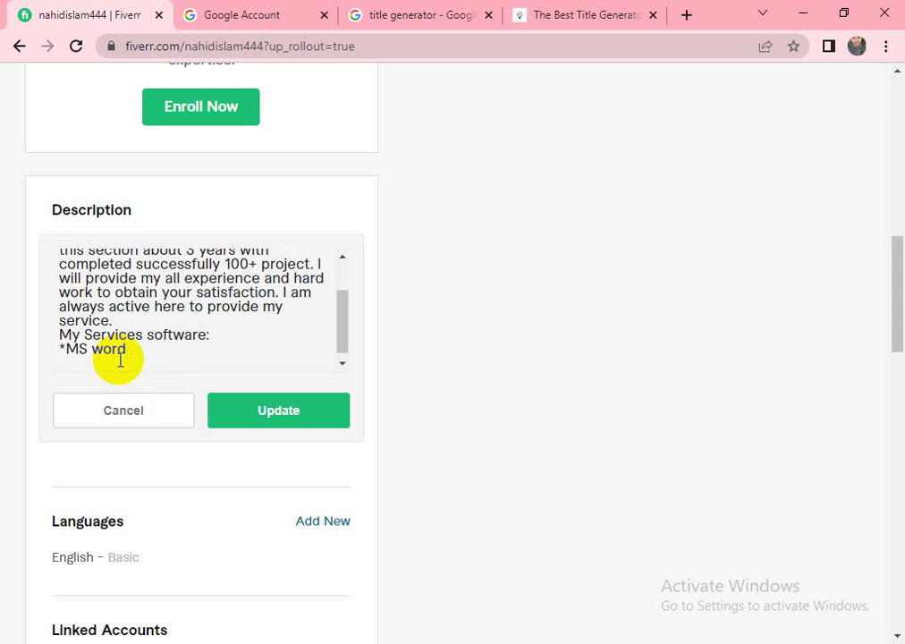
Add the '*Ms Excel' and '*MS PowerPoint' bullets on their own lines.
{"action": "type", "text": "*Ms Excep"}
{"action": "key", "text": "BackSpace"}
{"action": "type", "text": "l"}
{"action": "key", "text": "Return"}
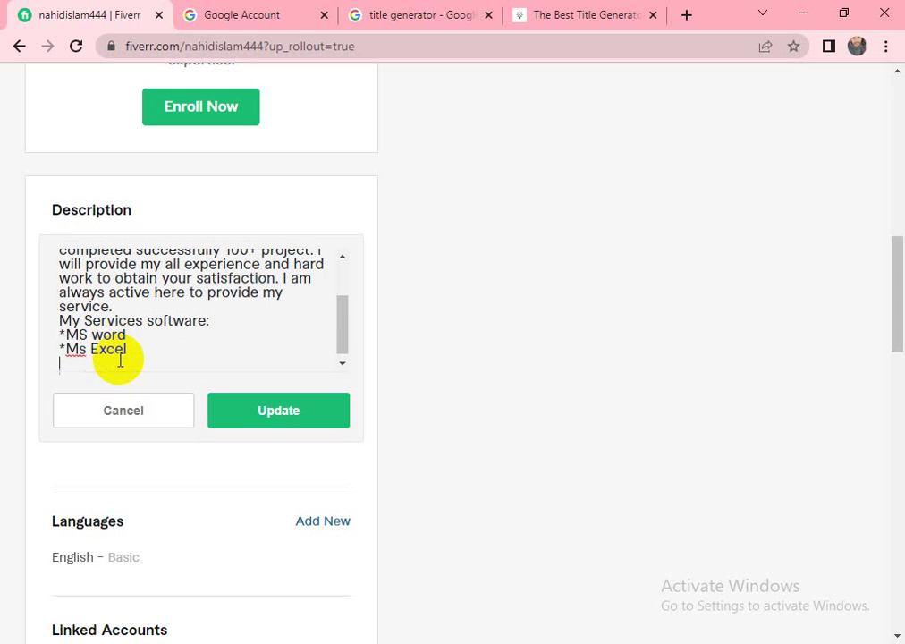
{"action": "type", "text": "*MS"}
{"action": "key", "text": "BackSpace"}
{"action": "type", "text": "S PowerPoint"}
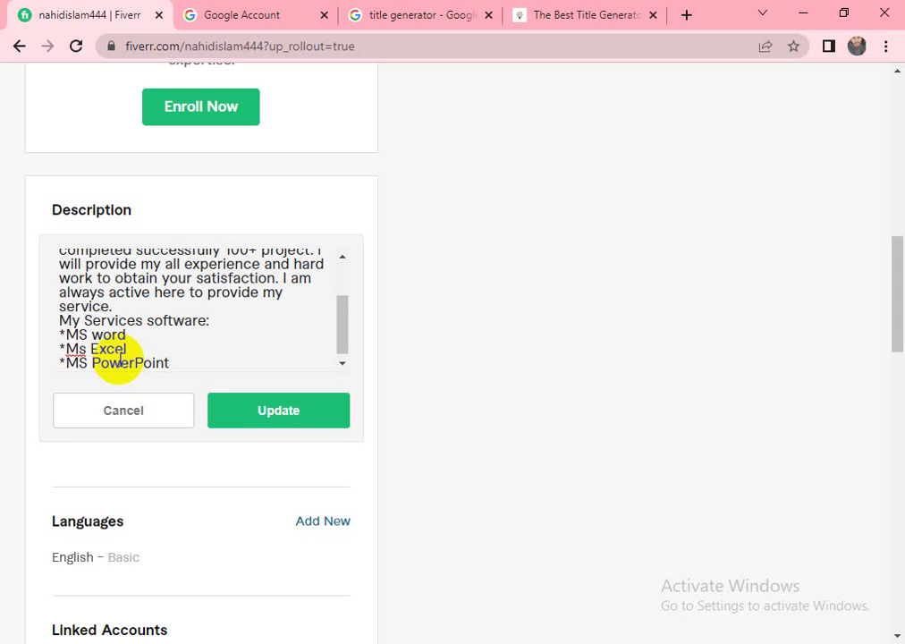
Add the '*MS Access' and '*Photoshop' bullets, removing the empty trailing bullet.
{"action": "key", "text": "Return"}
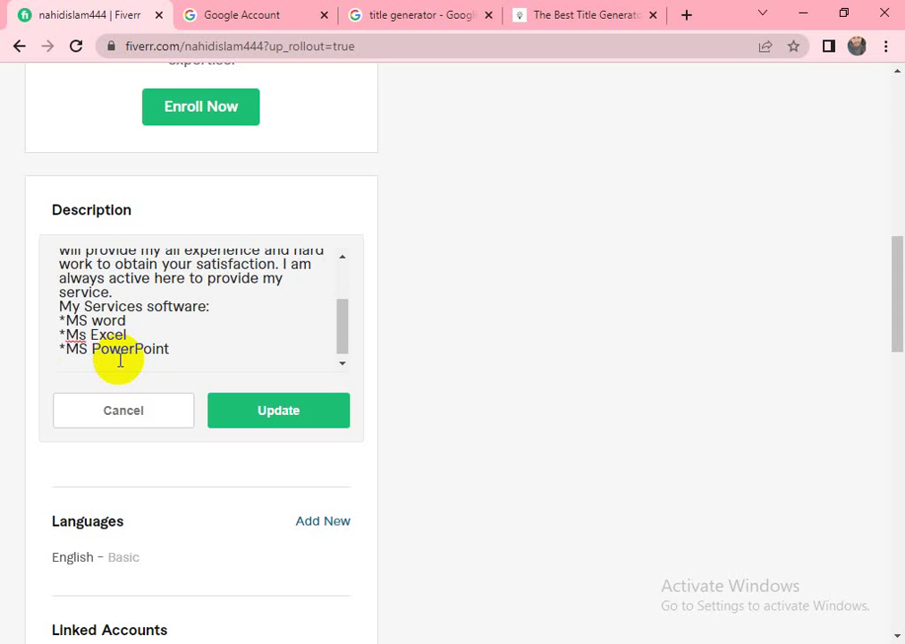
{"action": "type", "text": "*MS Access"}
{"action": "key", "text": "Return"}
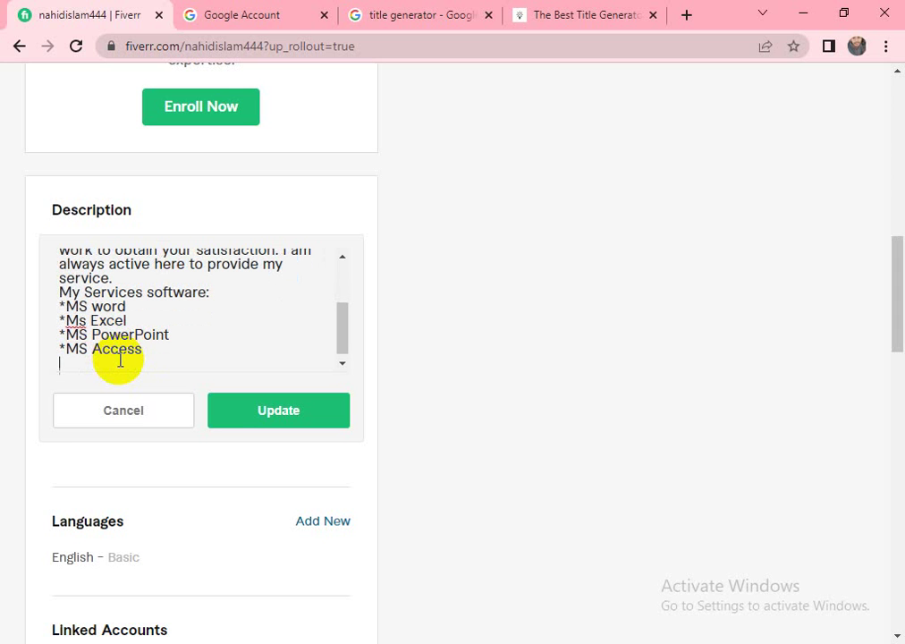
{"action": "type", "text": "*Photoshop"}
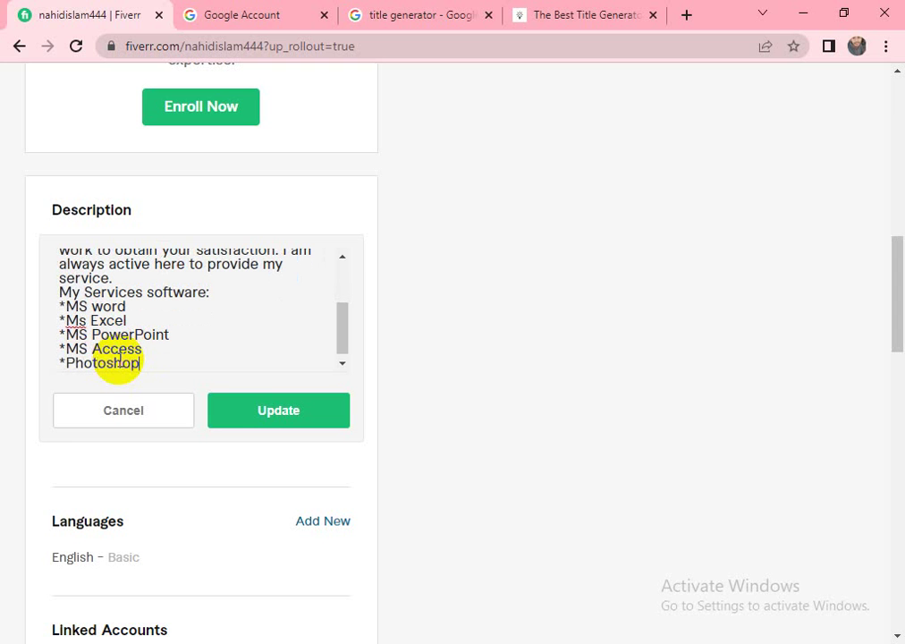
{"action": "key", "text": "Return"}
{"action": "type", "text": "*"}
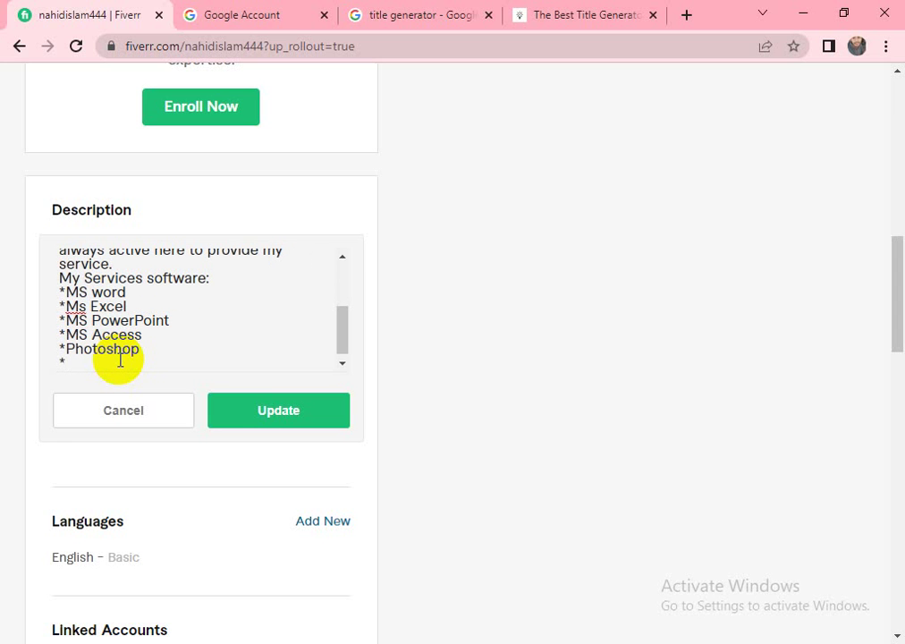
{"action": "key", "text": "BackSpace"}
{"action": "scroll", "coordinate": [143, 349], "scroll_direction": "down", "scroll_amount": 1}
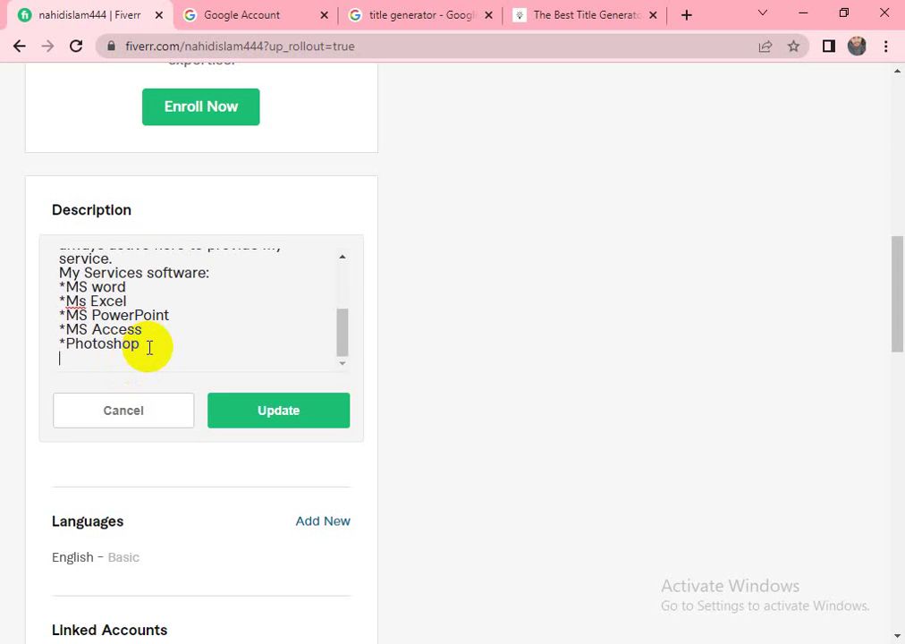
Write 'I will always maintain my project schedule.', correcting 'schedule' with spell-check.
{"action": "type", "text": "I will maintain"}
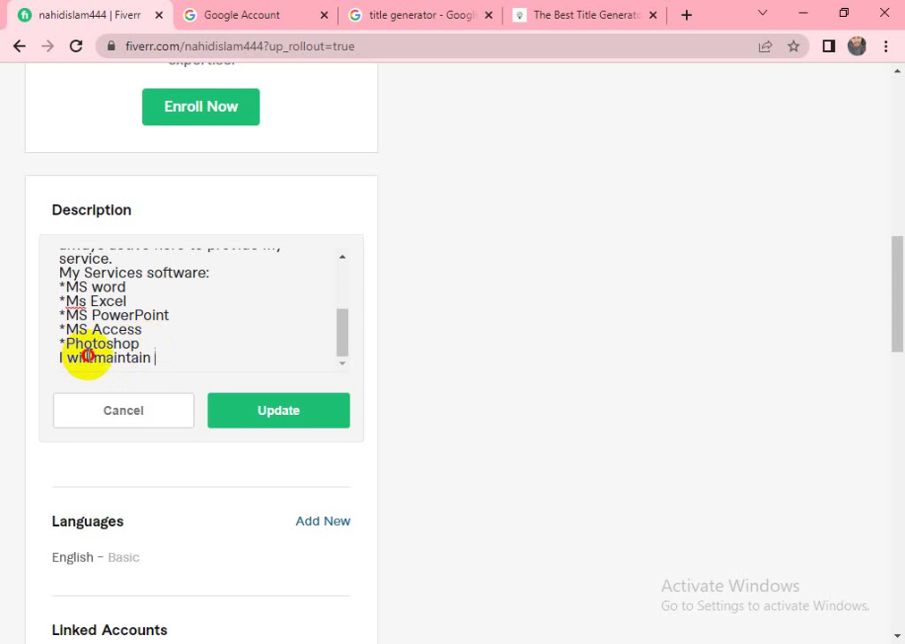
{"action": "left_click", "coordinate": [92, 357]}
{"action": "type", "text": "always"}
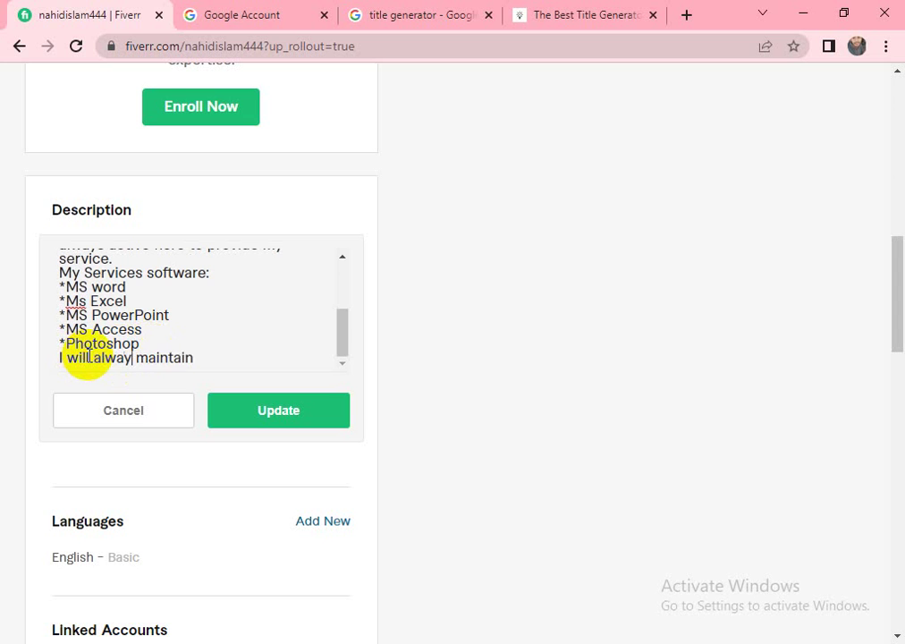
{"action": "key", "text": "Delete"}
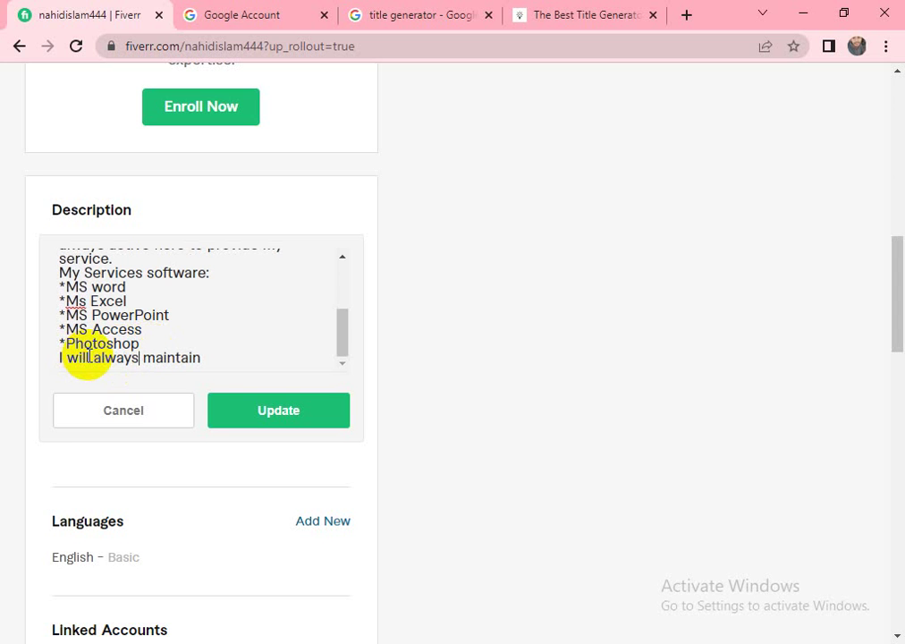
{"action": "left_click", "coordinate": [213, 359]}
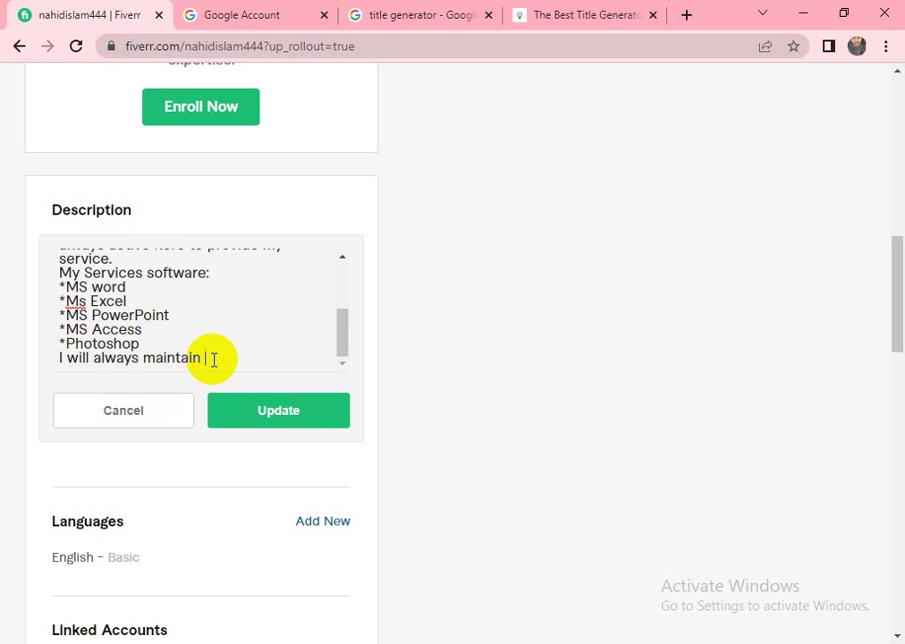
{"action": "type", "text": "t"}
{"action": "key", "text": "BackSpace"}
{"action": "type", "text": "my "}
{"action": "type", "text": "class"}
{"action": "key", "text": "BackSpace"}
{"action": "key", "text": "BackSpace"}
{"action": "key", "text": "BackSpace"}
{"action": "key", "text": "BackSpace"}
{"action": "key", "text": "BackSpace"}
{"action": "type", "text": "prof"}
{"action": "key", "text": "BackSpace"}
{"action": "key", "text": "BackSpace"}
{"action": "key", "text": "BackSpace"}
{"action": "type", "text": "roject sh"}
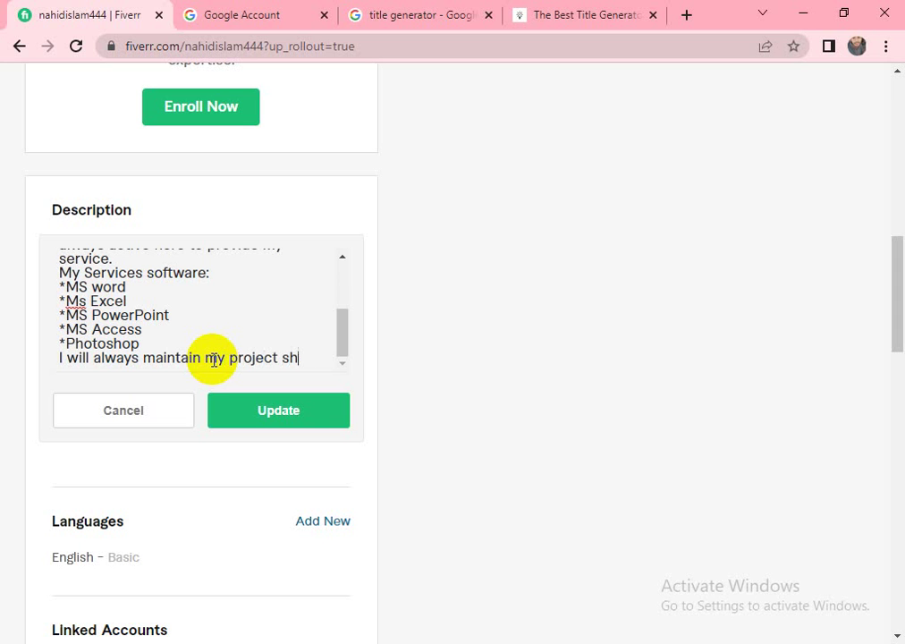
{"action": "type", "text": "edulle"}
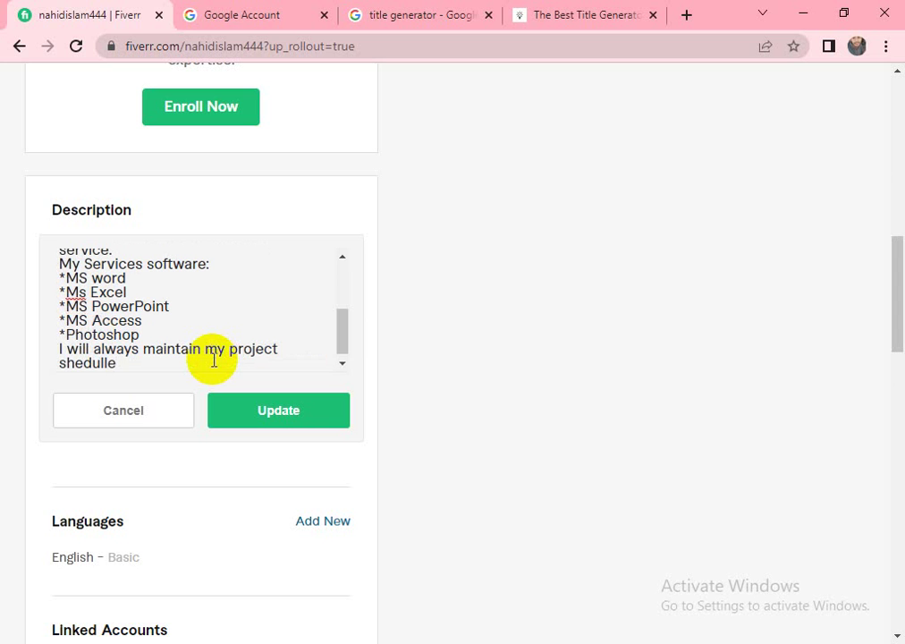
{"action": "key", "text": "BackSpace"}
{"action": "key", "text": "BackSpace"}
{"action": "type", "text": "e."}
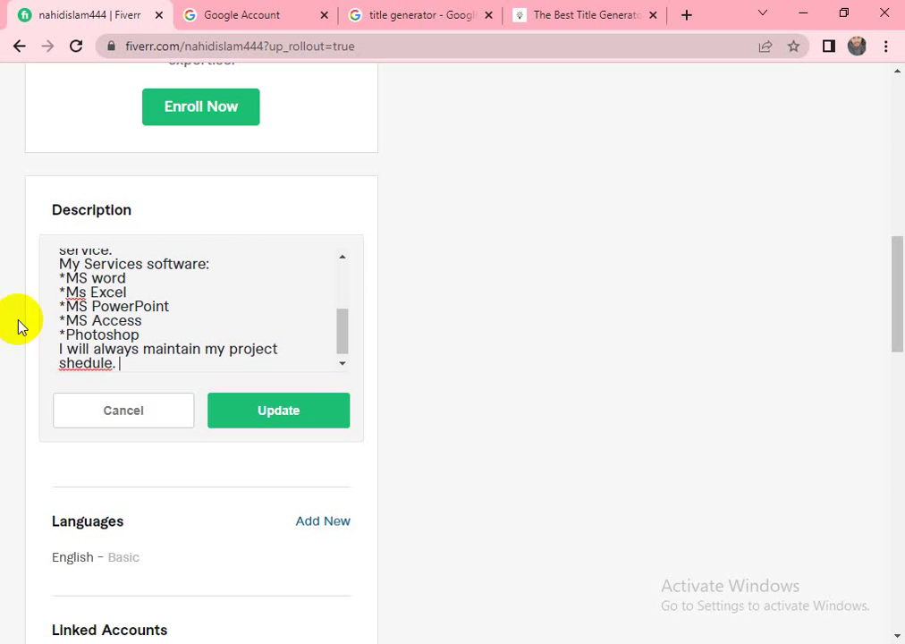
{"action": "right_click", "coordinate": [90, 365]}
{"action": "left_click", "coordinate": [115, 378]}
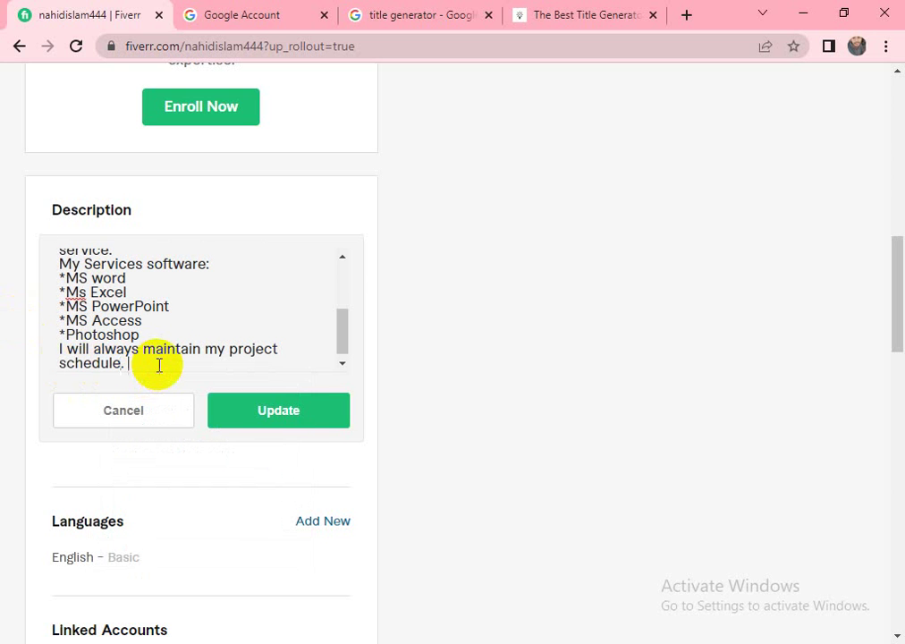
Add 'Because your valuable time is the most important to me.', fixing 'important' via spell-check.
{"action": "type", "text": "Bea"}
{"action": "key", "text": "BackSpace"}
{"action": "type", "text": "cause your "}
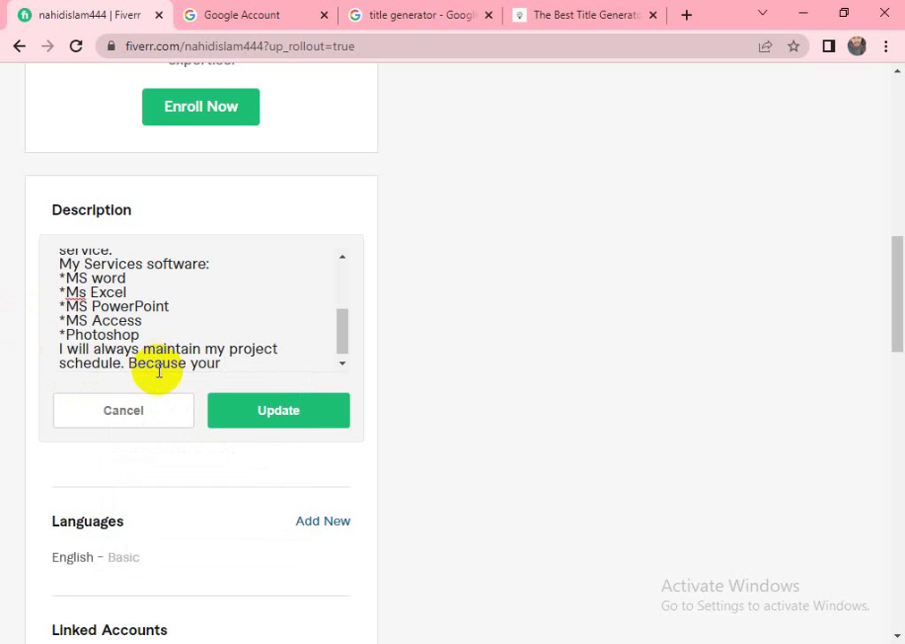
{"action": "type", "text": "valuable time "}
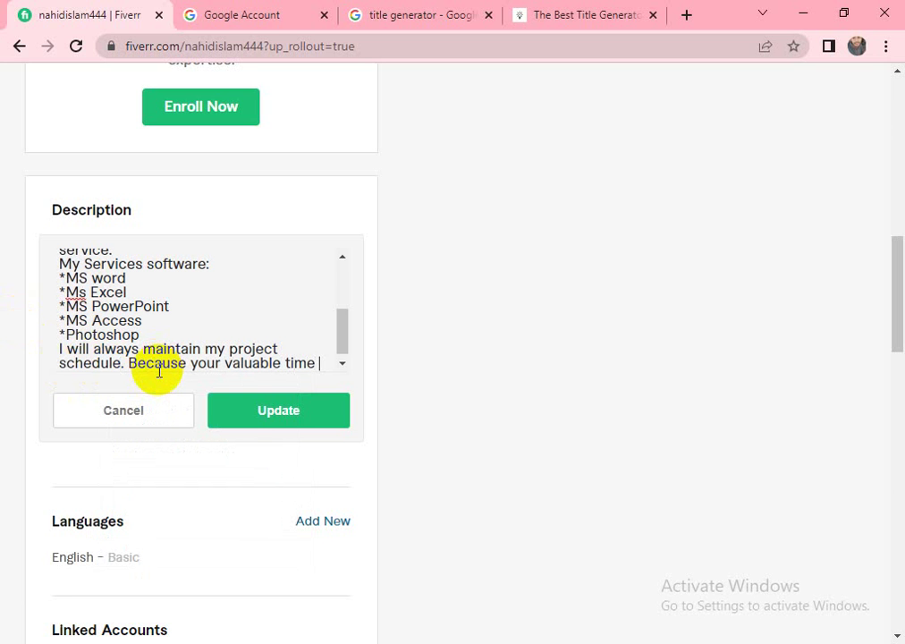
{"action": "type", "text": "is "}
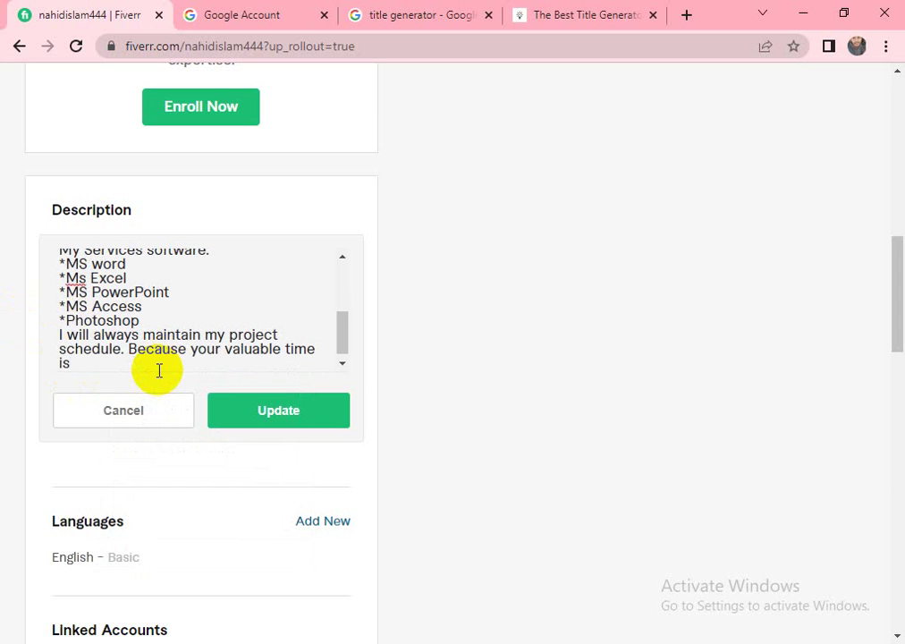
{"action": "type", "text": "the most "}
{"action": "type", "text": "i"}
{"action": "type", "text": "mpost"}
{"action": "key", "text": "BackSpace"}
{"action": "key", "text": "BackSpace"}
{"action": "type", "text": "r"}
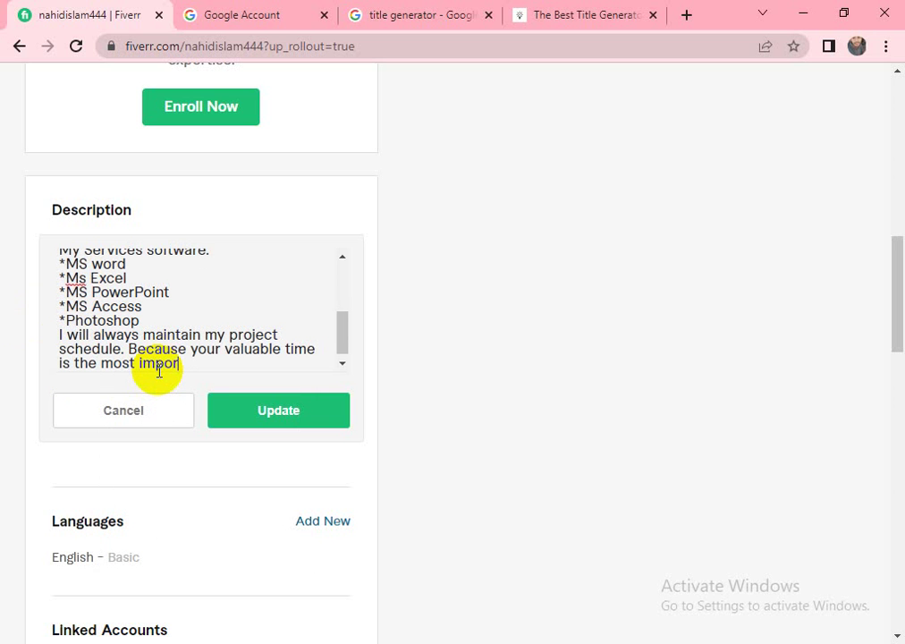
{"action": "type", "text": "tent"}
{"action": "right_click", "coordinate": [177, 361]}
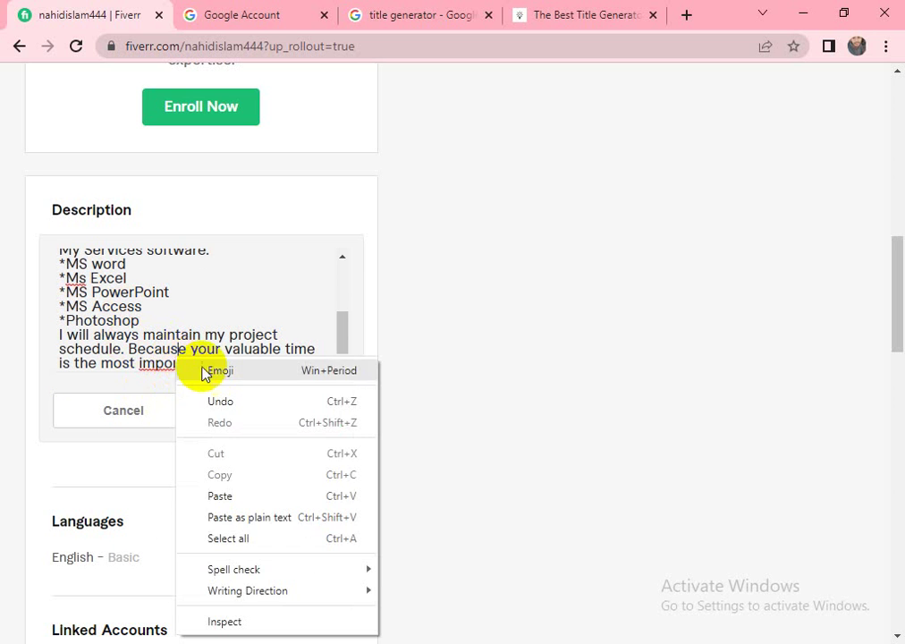
{"action": "left_click", "coordinate": [167, 362]}
{"action": "right_click", "coordinate": [166, 362]}
{"action": "left_click", "coordinate": [238, 377]}
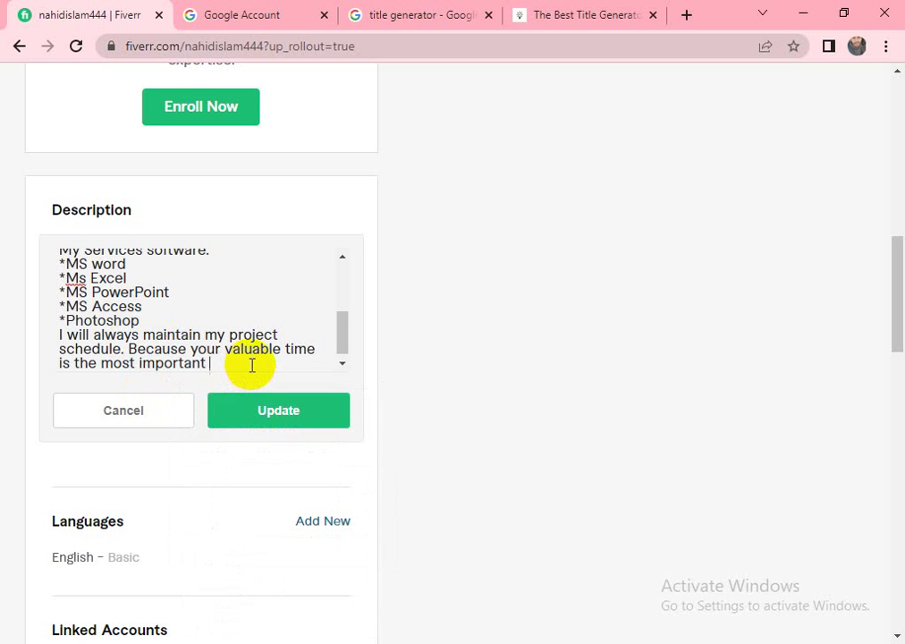
{"action": "type", "text": "to me."}
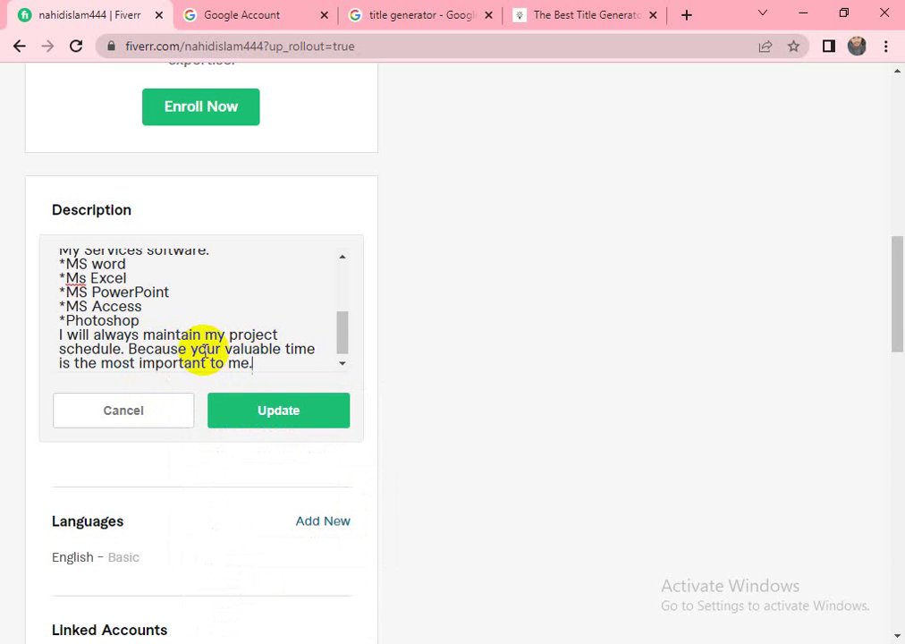
{"action": "scroll", "coordinate": [204, 348], "scroll_direction": "up", "scroll_amount": 5}
{"action": "scroll", "coordinate": [204, 331], "scroll_direction": "down", "scroll_amount": 2}
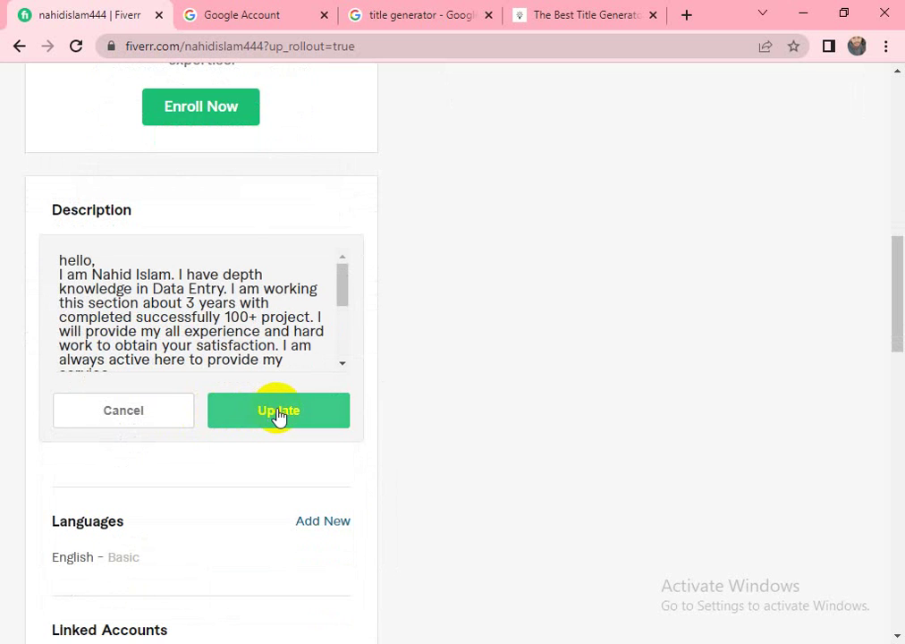
Update the description to save it, then scroll down to the Languages section.
{"action": "left_click", "coordinate": [298, 411]}
{"action": "scroll", "coordinate": [279, 366], "scroll_direction": "down", "scroll_amount": 1}
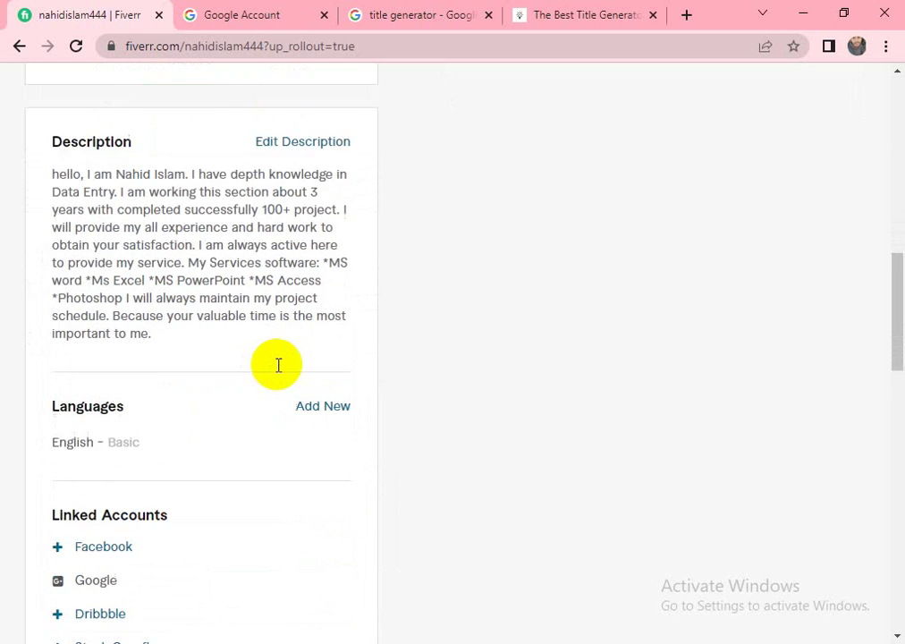
{"action": "scroll", "coordinate": [289, 369], "scroll_direction": "up", "scroll_amount": 1}
{"action": "scroll", "coordinate": [322, 348], "scroll_direction": "down", "scroll_amount": 1}
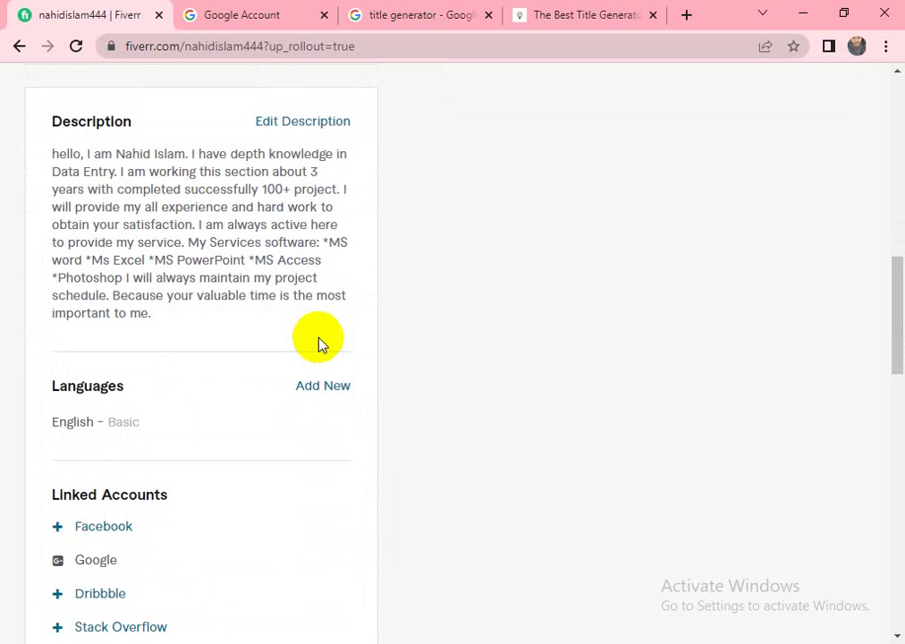
{"action": "scroll", "coordinate": [292, 298], "scroll_direction": "down", "scroll_amount": 2}
{"action": "scroll", "coordinate": [292, 301], "scroll_direction": "down", "scroll_amount": 1}
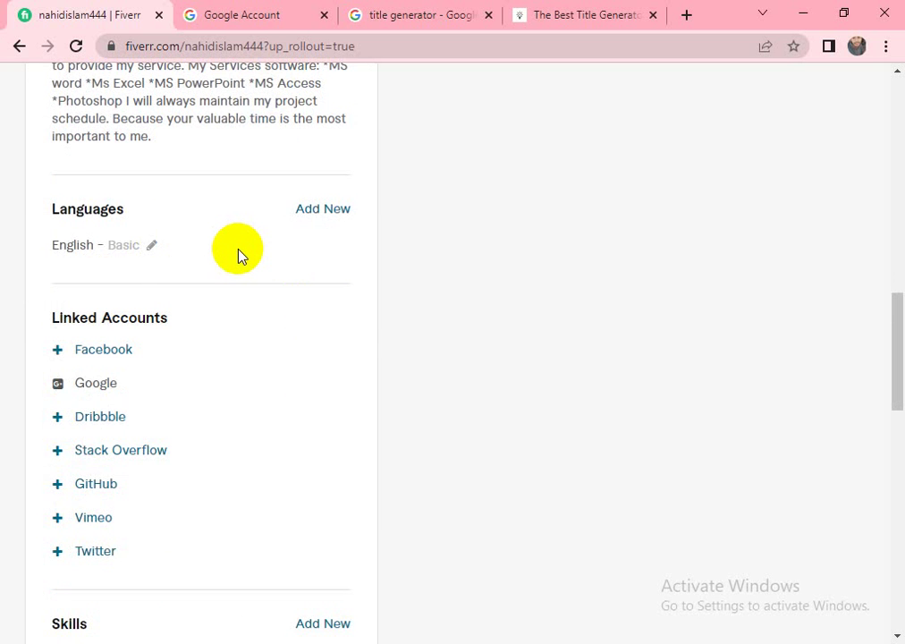
{"action": "scroll", "coordinate": [238, 255], "scroll_direction": "down", "scroll_amount": 1}
{"action": "scroll", "coordinate": [238, 255], "scroll_direction": "up", "scroll_amount": 2}
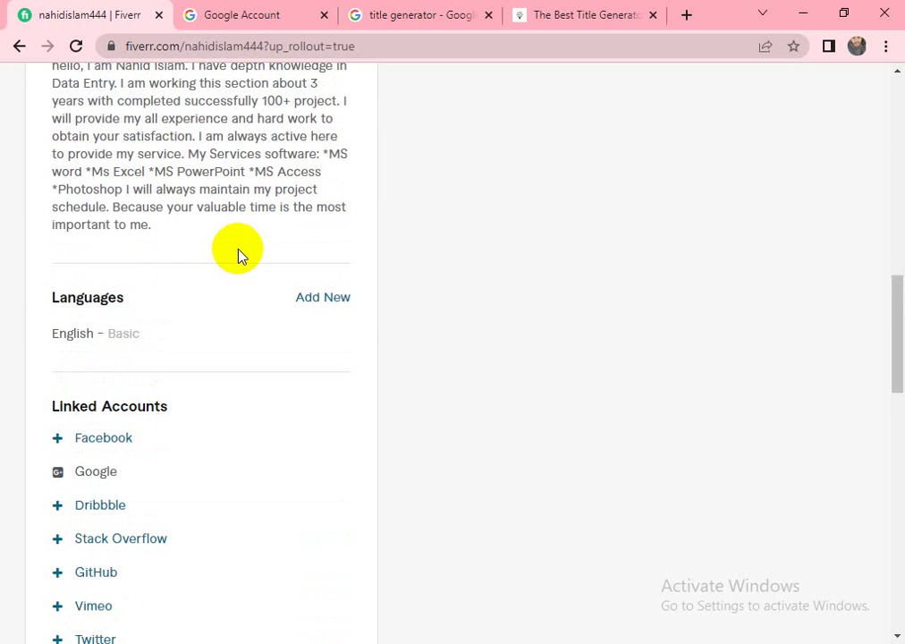
{"action": "scroll", "coordinate": [238, 255], "scroll_direction": "down", "scroll_amount": 1}
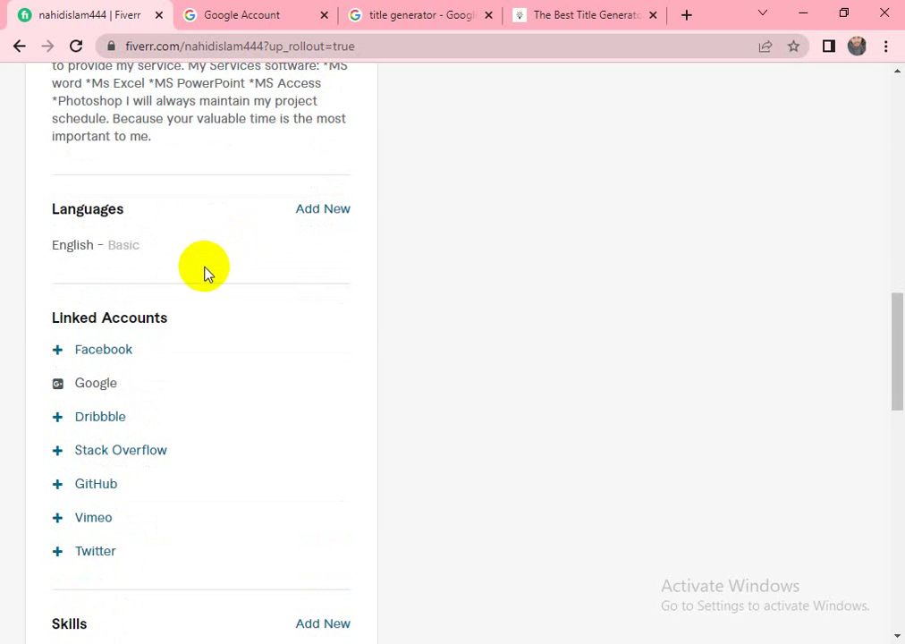
Change the English language level to Conversational.
{"action": "left_click", "coordinate": [152, 246]}
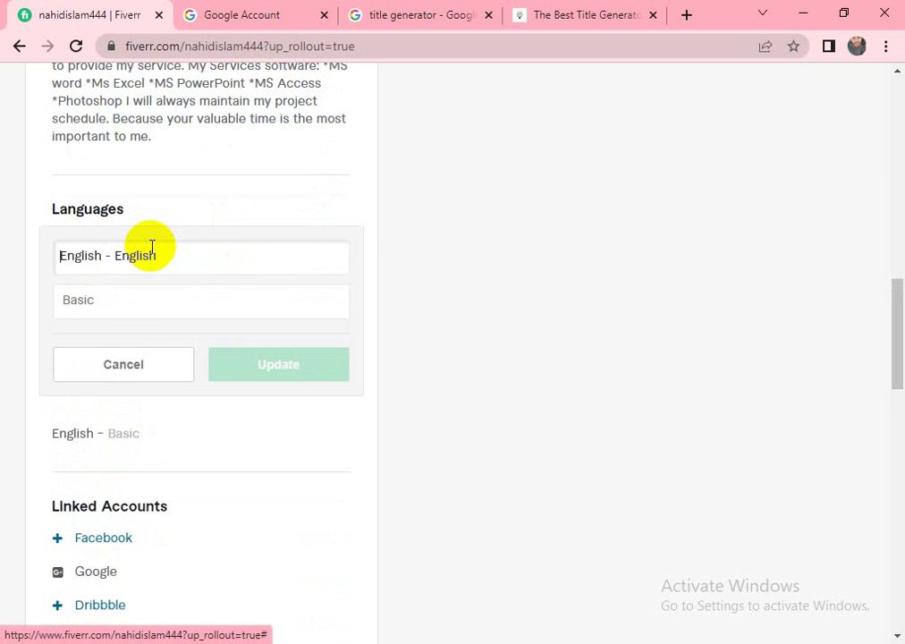
{"action": "left_click", "coordinate": [109, 302]}
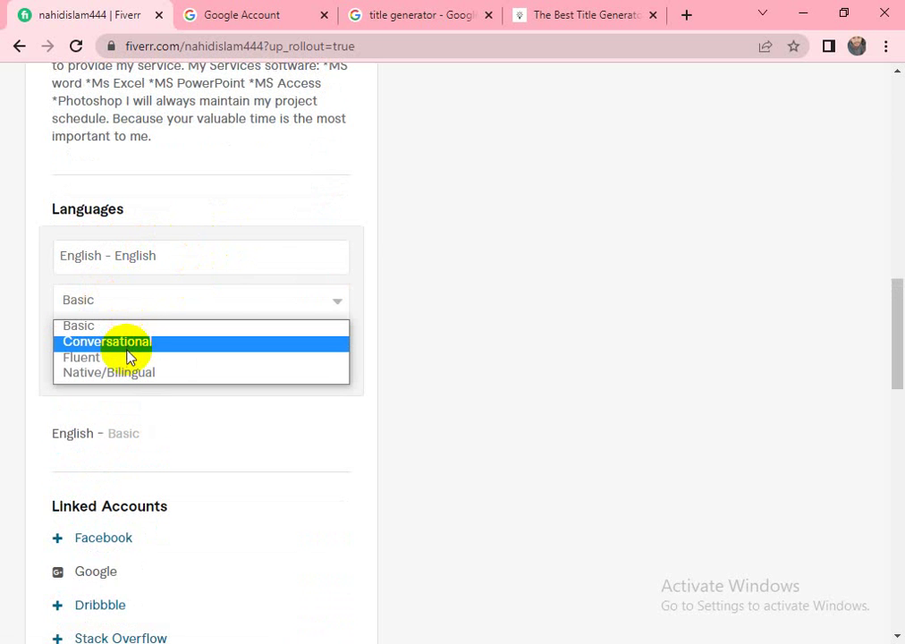
{"action": "left_click", "coordinate": [146, 344]}
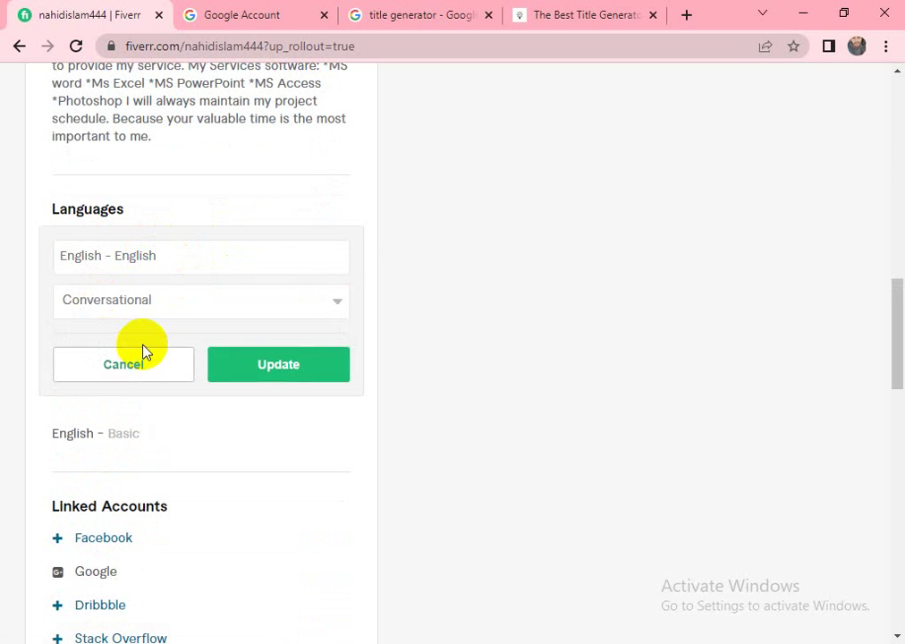
{"action": "left_click", "coordinate": [263, 374]}
Add Bengali as a language at Native/Bilingual level.
{"action": "left_click", "coordinate": [324, 216]}
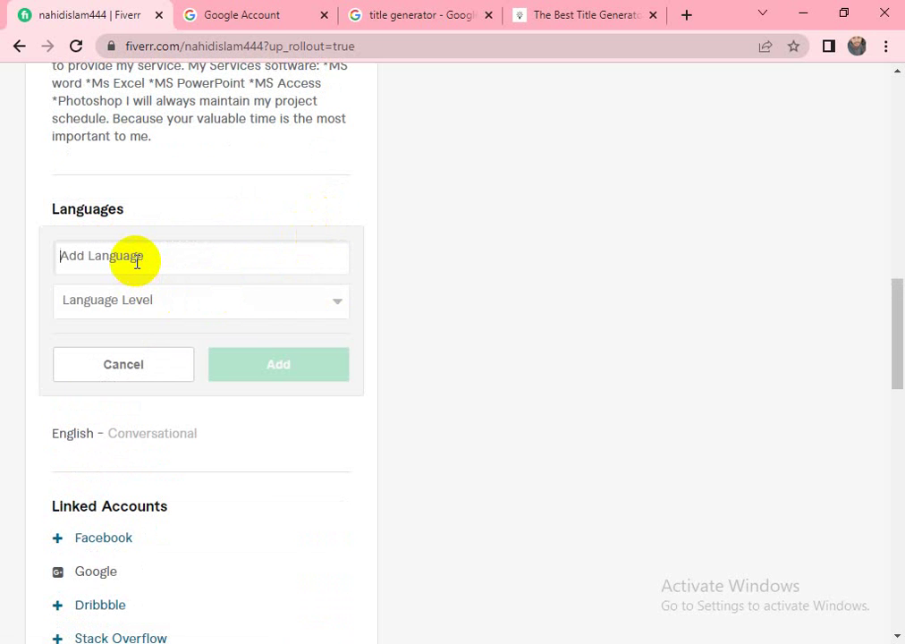
{"action": "type", "text": "Bea"}
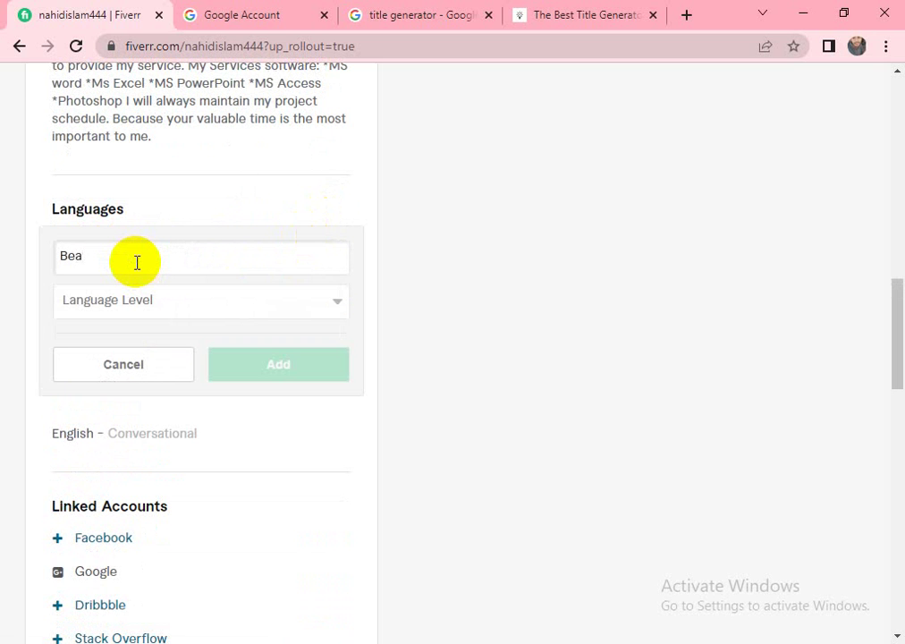
{"action": "key", "text": "BackSpace"}
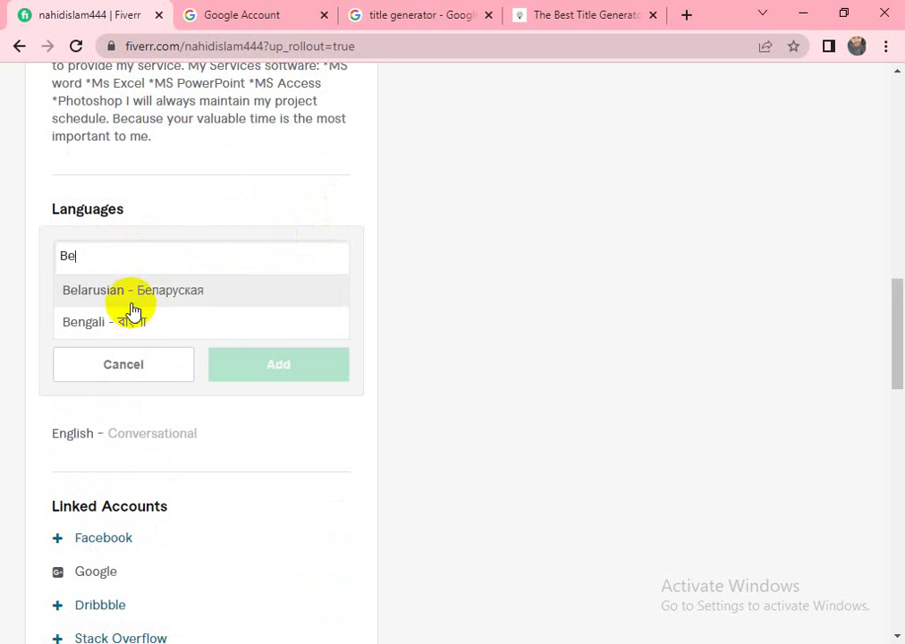
{"action": "left_click", "coordinate": [132, 319]}
{"action": "left_click", "coordinate": [182, 302]}
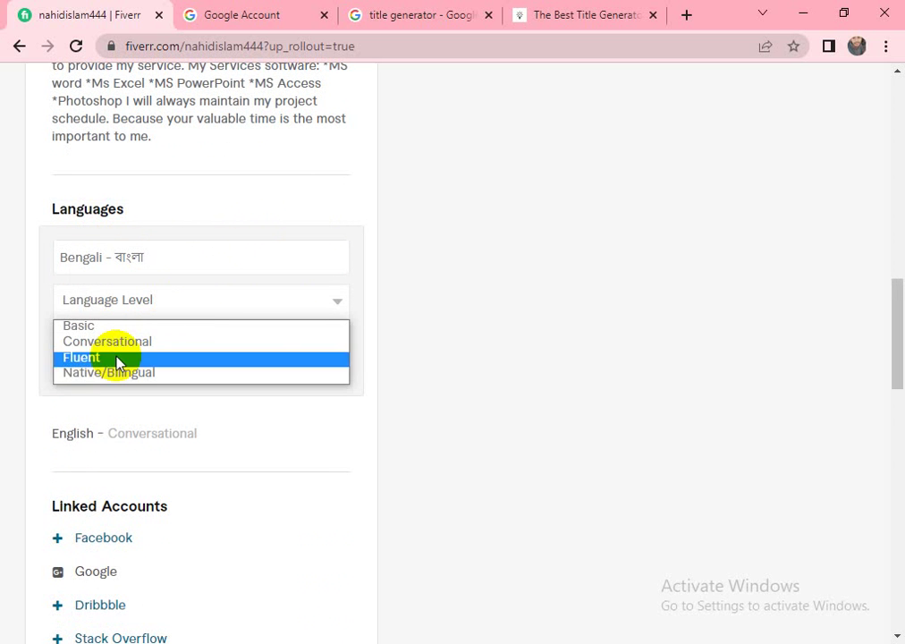
{"action": "left_click", "coordinate": [123, 380]}
{"action": "left_click", "coordinate": [266, 368]}
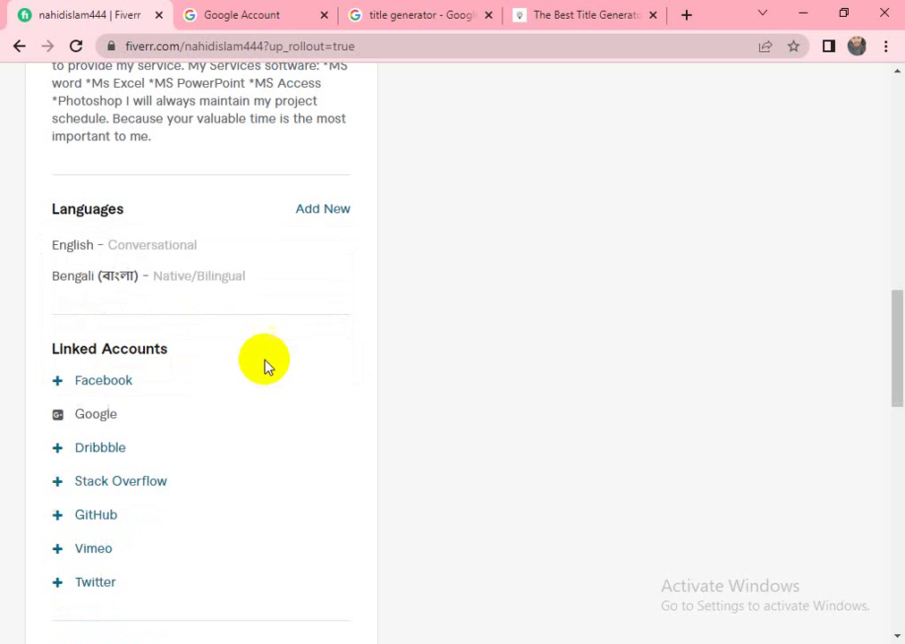
Add Hindi and Spanish as languages, both at Conversational level.
{"action": "left_click", "coordinate": [323, 209]}
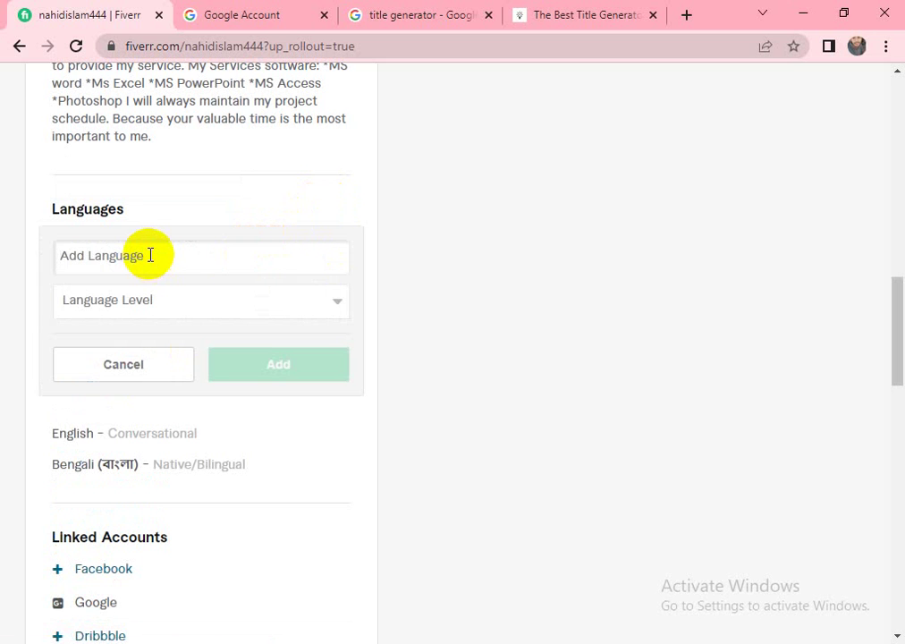
{"action": "type", "text": "Hi"}
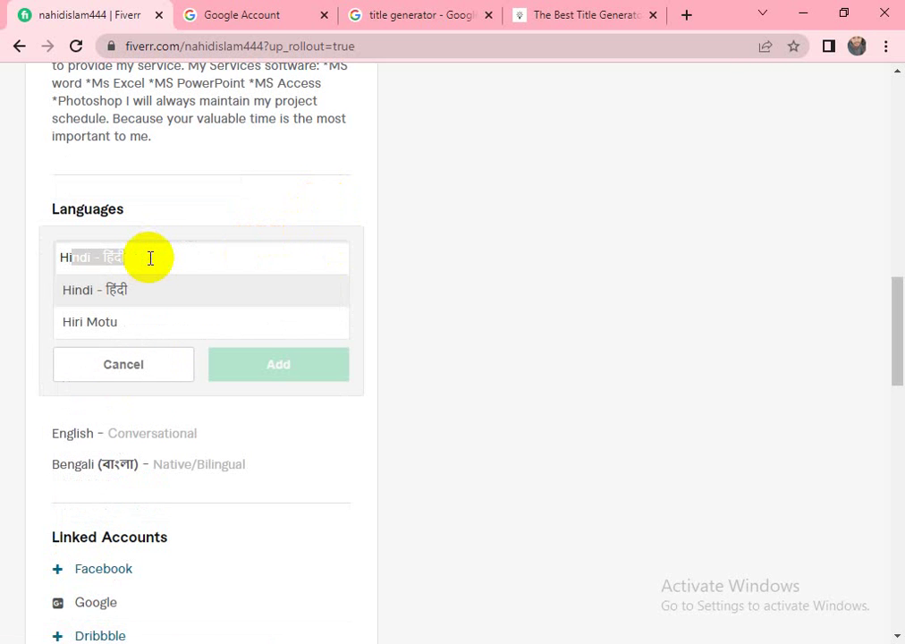
{"action": "left_click", "coordinate": [123, 290]}
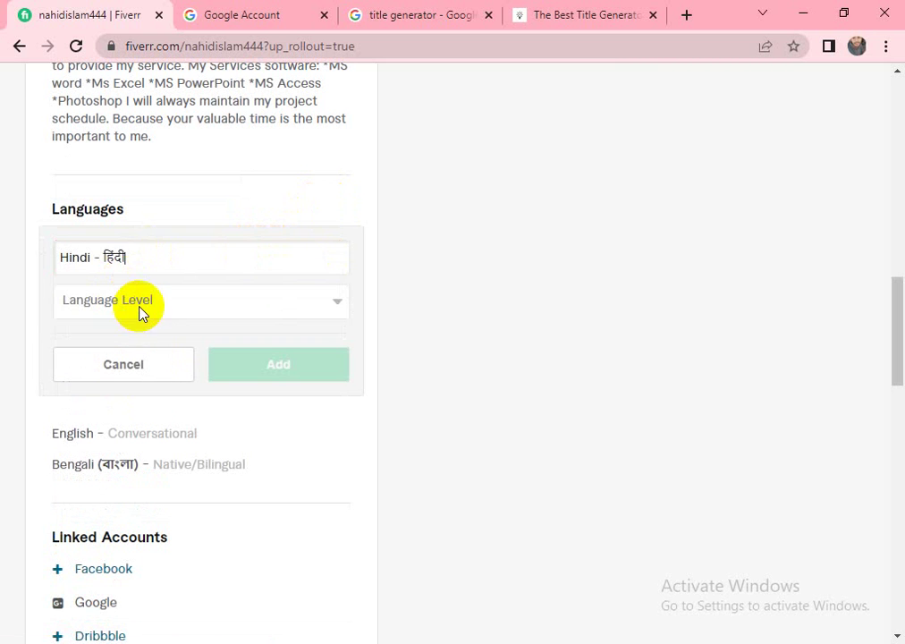
{"action": "left_click", "coordinate": [140, 310]}
{"action": "left_click", "coordinate": [133, 342]}
{"action": "left_click", "coordinate": [232, 365]}
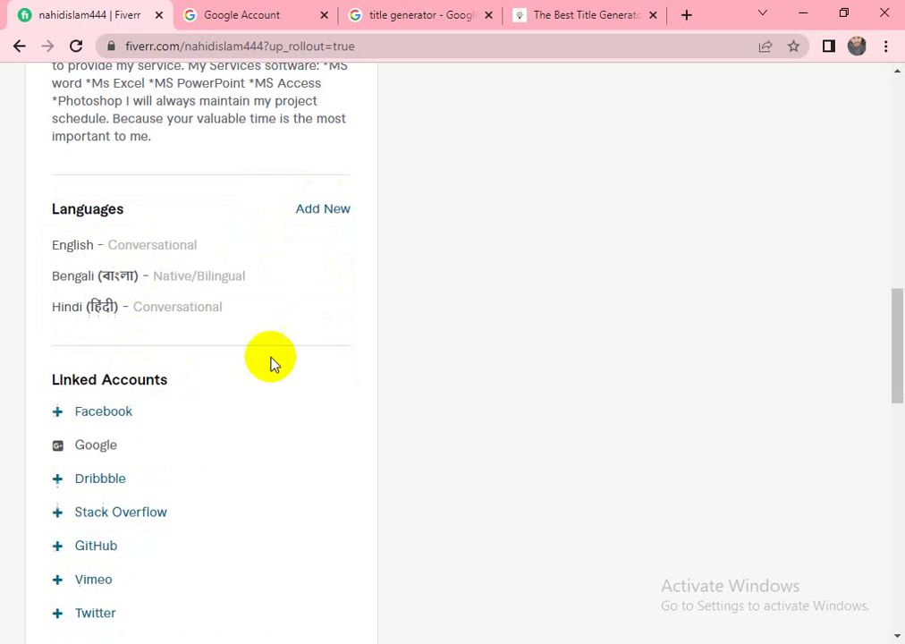
{"action": "left_click", "coordinate": [322, 208]}
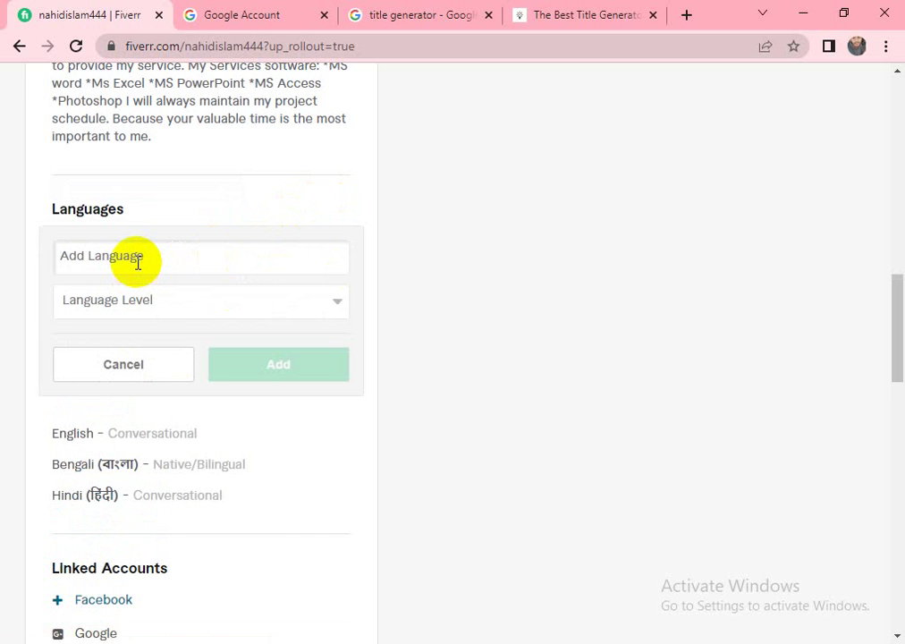
{"action": "type", "text": "Spa"}
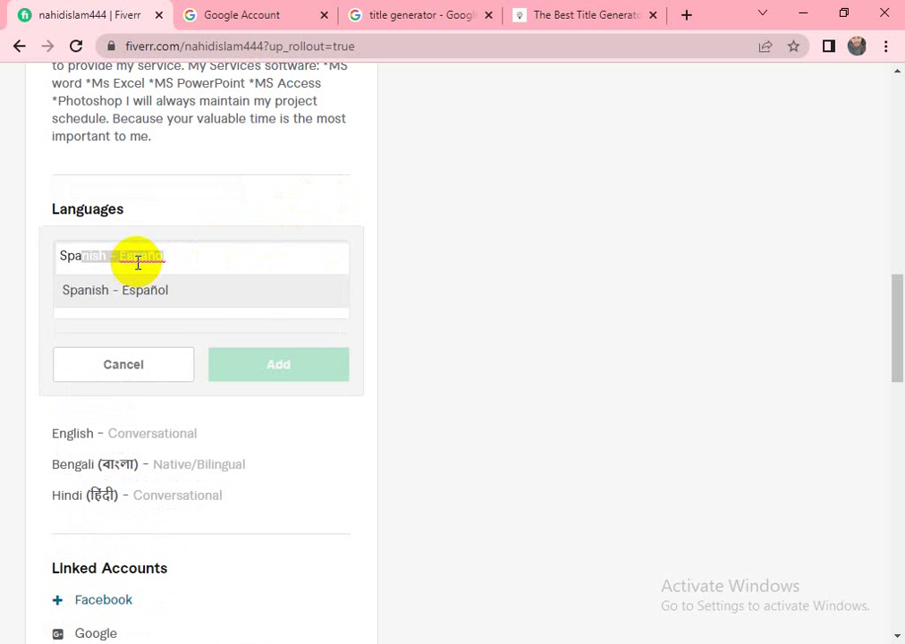
{"action": "left_click", "coordinate": [160, 296]}
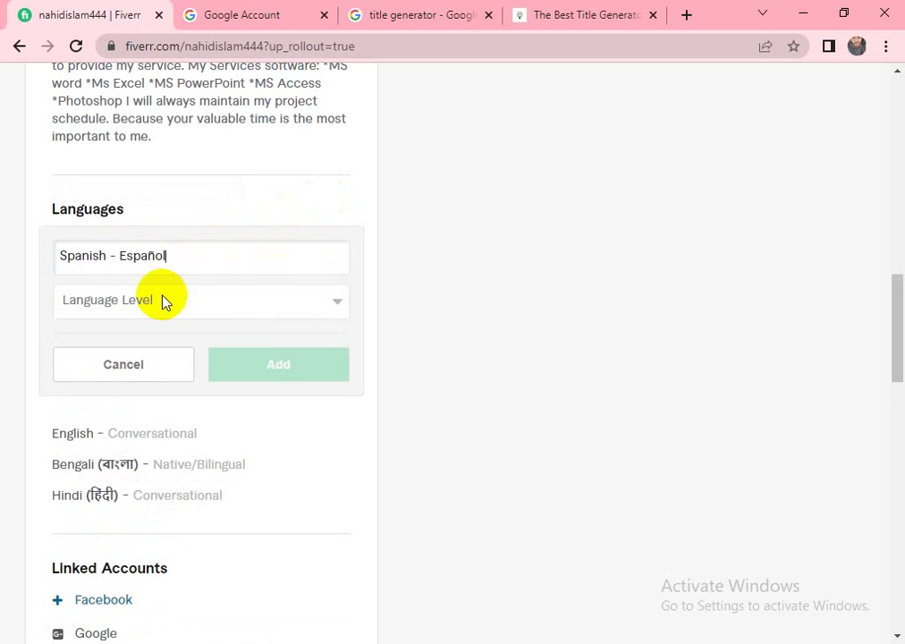
{"action": "left_click", "coordinate": [199, 307]}
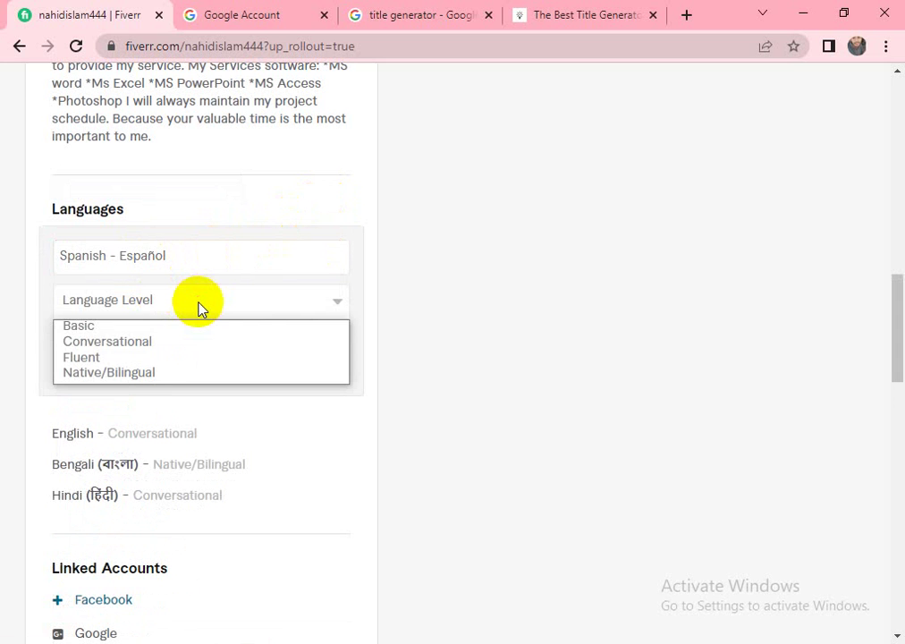
{"action": "left_click", "coordinate": [123, 344]}
{"action": "left_click", "coordinate": [279, 363]}
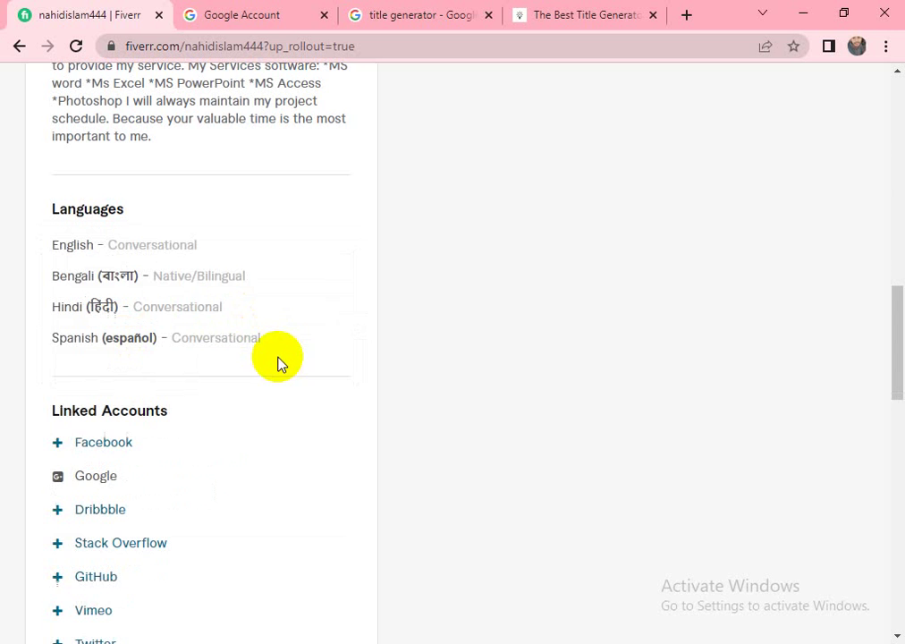
{"action": "scroll", "coordinate": [304, 375], "scroll_direction": "down", "scroll_amount": 1}
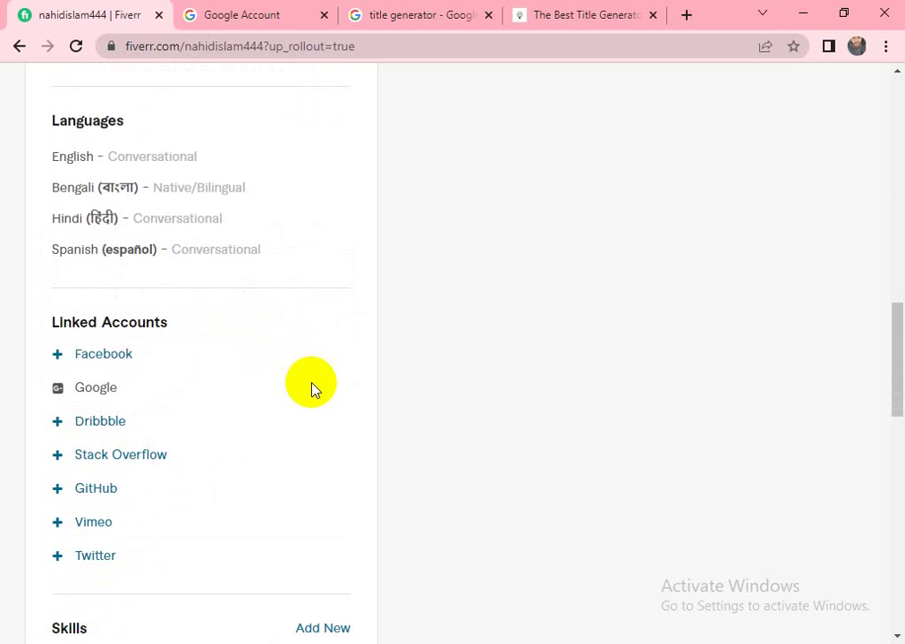
{"action": "scroll", "coordinate": [310, 375], "scroll_direction": "up", "scroll_amount": 2}
{"action": "scroll", "coordinate": [307, 372], "scroll_direction": "down", "scroll_amount": 1}
{"action": "scroll", "coordinate": [304, 371], "scroll_direction": "down", "scroll_amount": 1}
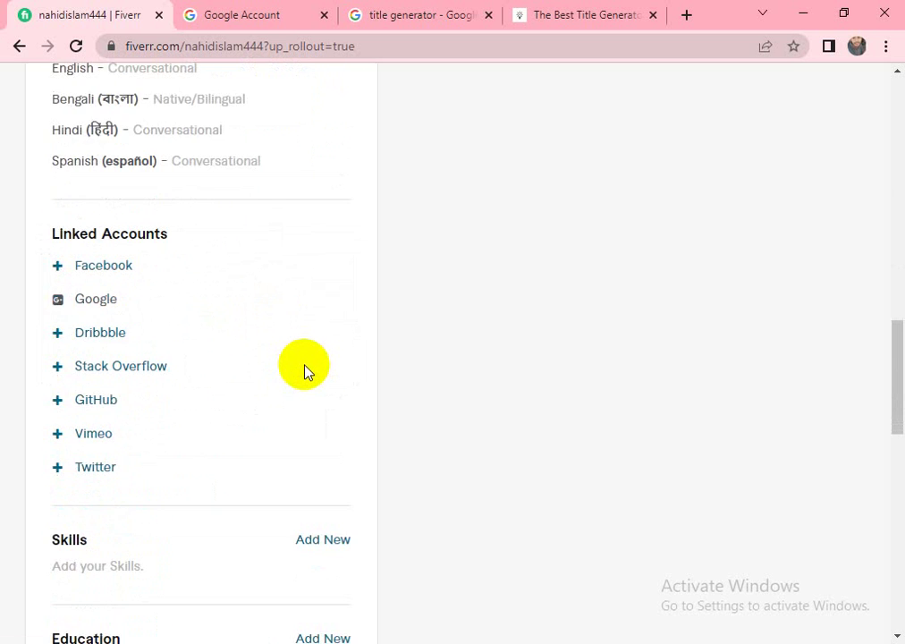
{"action": "scroll", "coordinate": [304, 371], "scroll_direction": "up", "scroll_amount": 2}
{"action": "scroll", "coordinate": [304, 371], "scroll_direction": "down", "scroll_amount": 2}
{"action": "scroll", "coordinate": [304, 371], "scroll_direction": "up", "scroll_amount": 1}
{"action": "scroll", "coordinate": [150, 178], "scroll_direction": "up", "scroll_amount": 2}
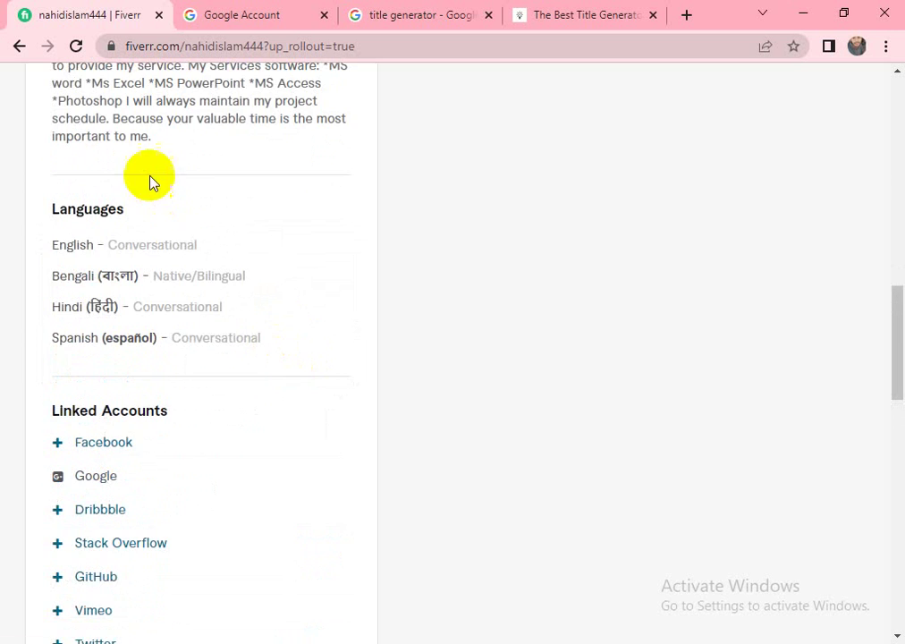
{"action": "scroll", "coordinate": [201, 285], "scroll_direction": "down", "scroll_amount": 2}
{"action": "mouse_move", "coordinate": [95, 238]}
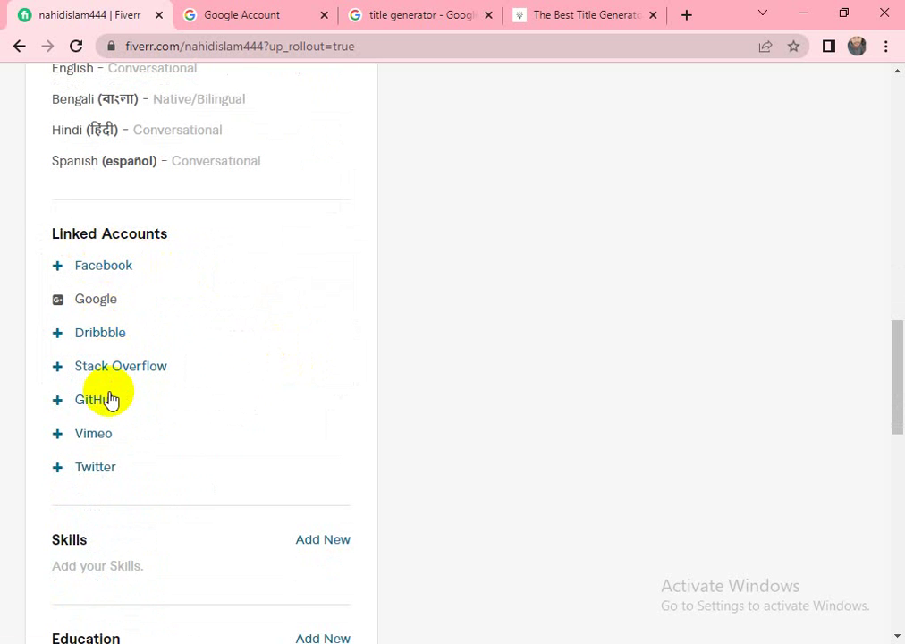
{"action": "scroll", "coordinate": [107, 304], "scroll_direction": "down", "scroll_amount": 3}
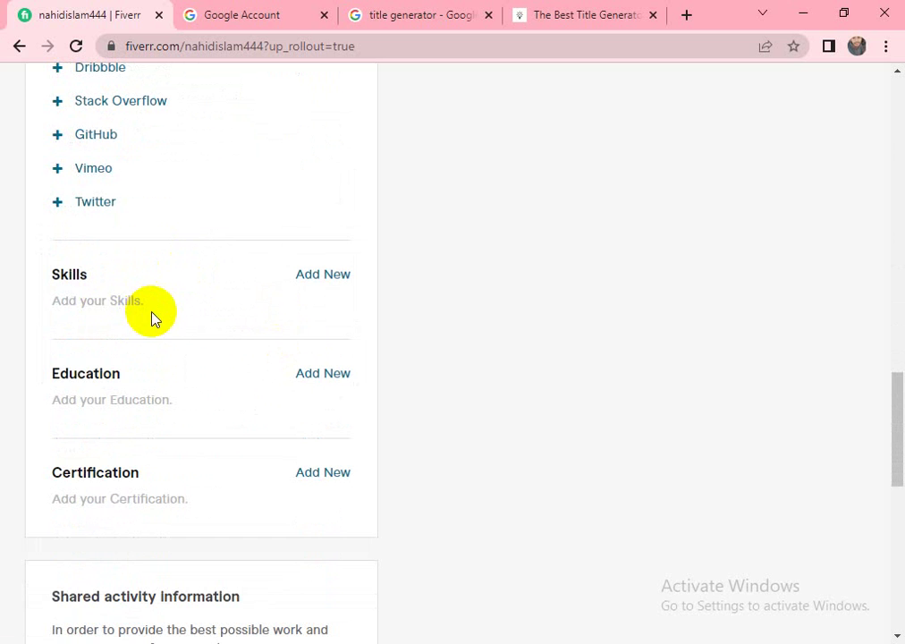
{"action": "scroll", "coordinate": [104, 300], "scroll_direction": "down", "scroll_amount": 1}
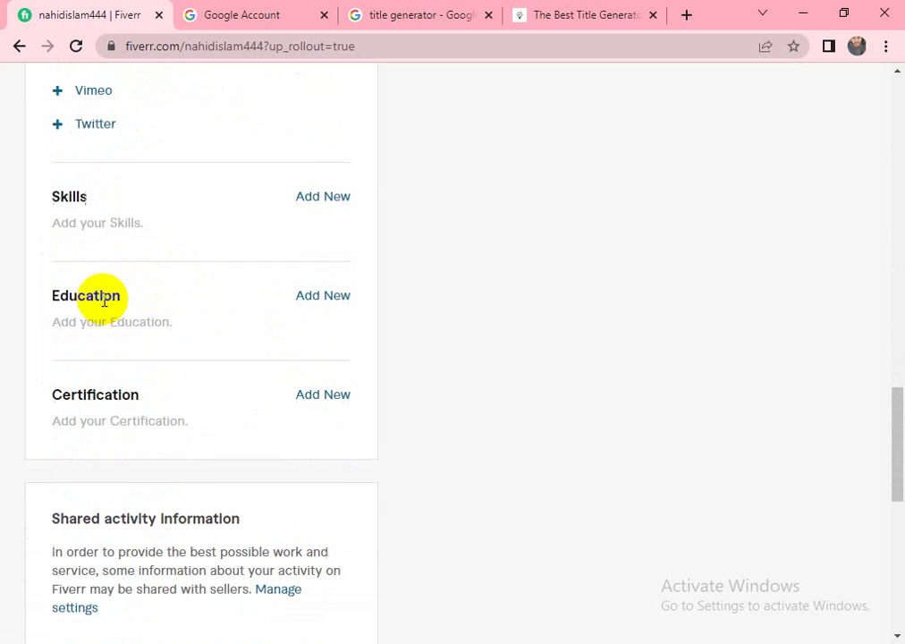
{"action": "scroll", "coordinate": [103, 305], "scroll_direction": "up", "scroll_amount": 1}
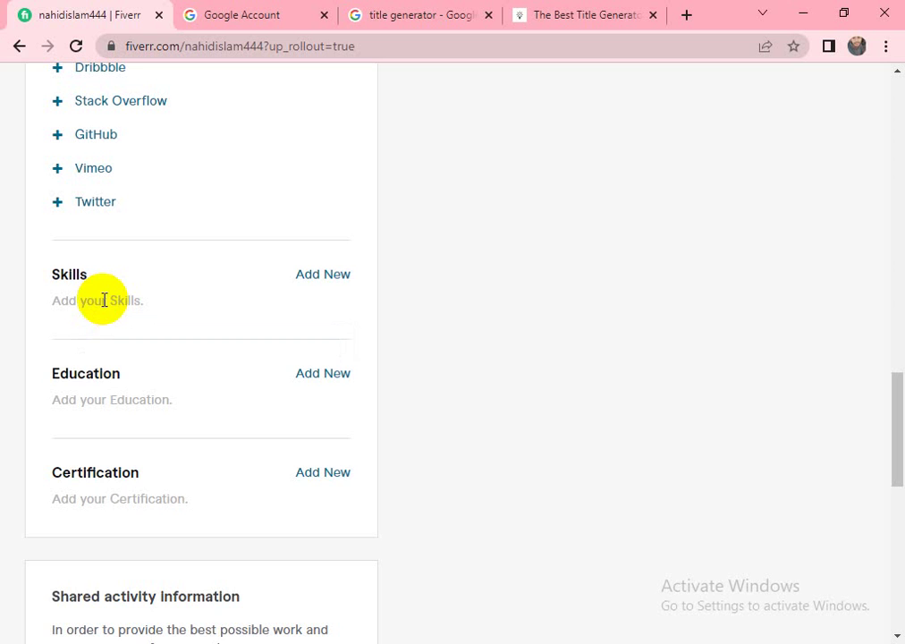
Add the skill Data entry MS Word at Expert level.
{"action": "left_click", "coordinate": [308, 278]}
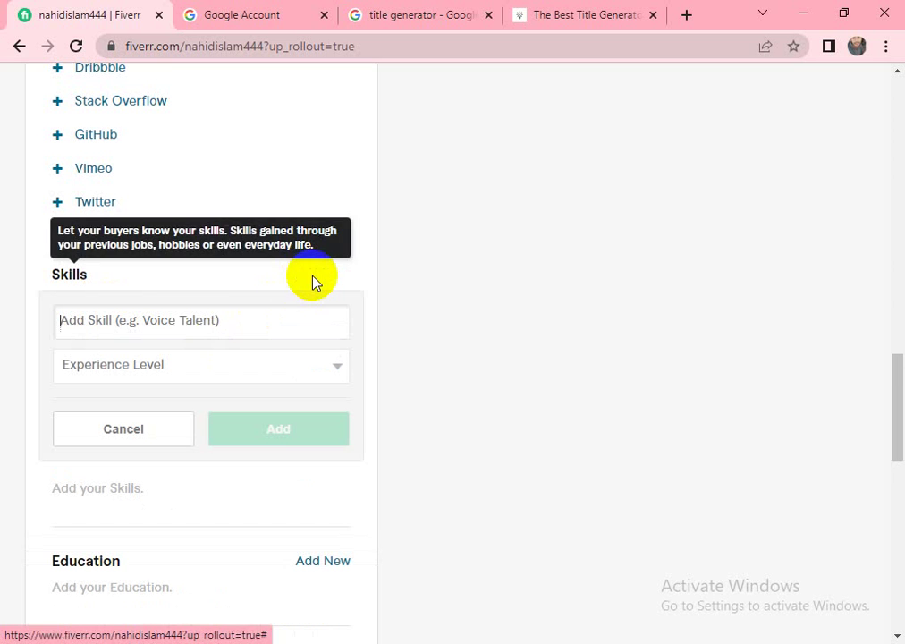
{"action": "left_click", "coordinate": [145, 320]}
{"action": "type", "text": "m"}
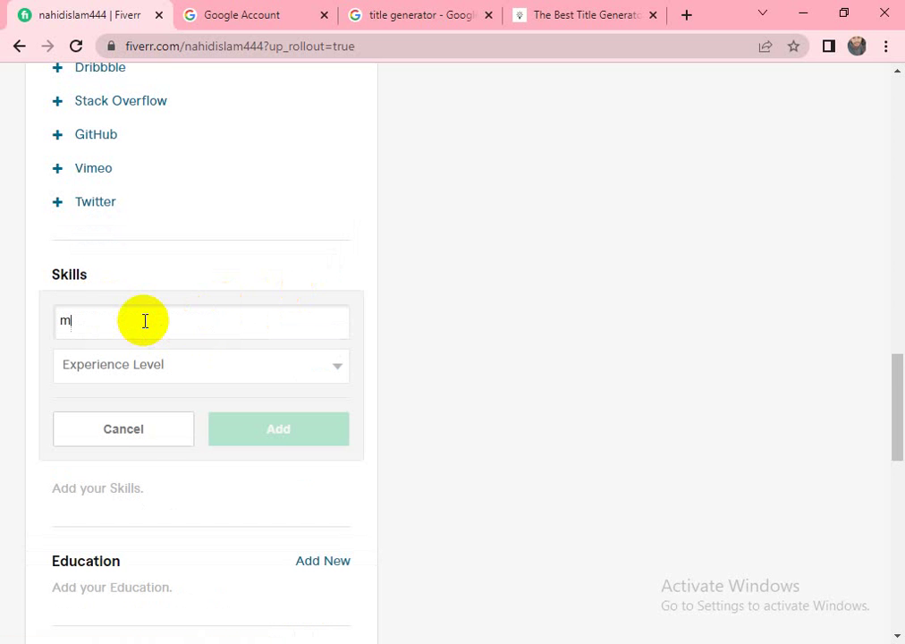
{"action": "type", "text": "s wo"}
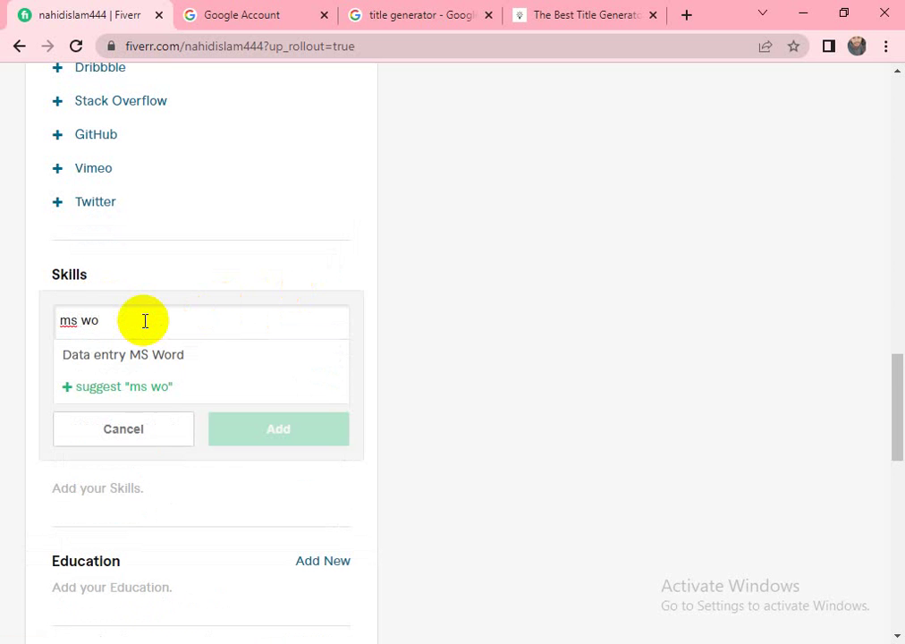
{"action": "left_click", "coordinate": [127, 356]}
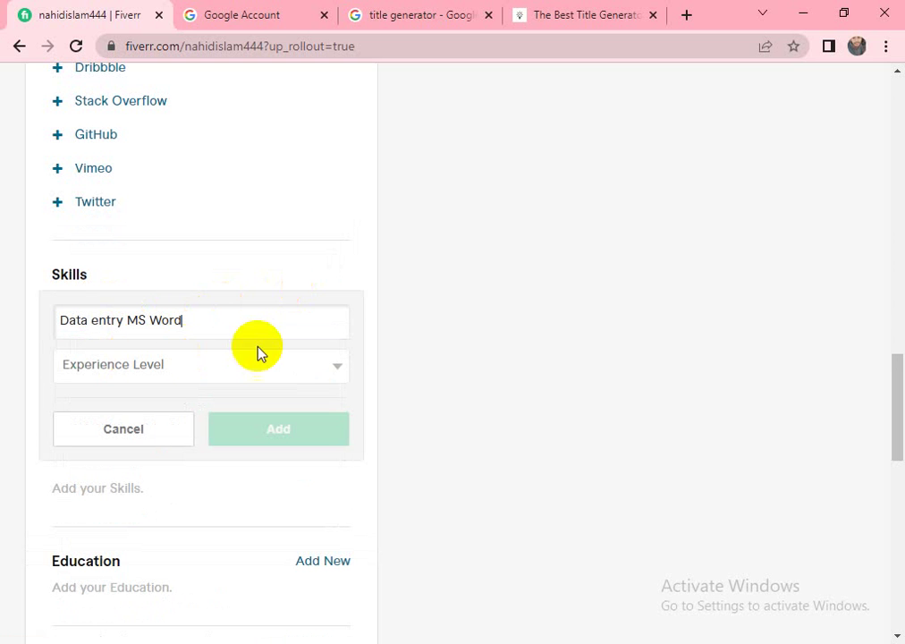
{"action": "left_click", "coordinate": [136, 361]}
{"action": "left_click", "coordinate": [97, 422]}
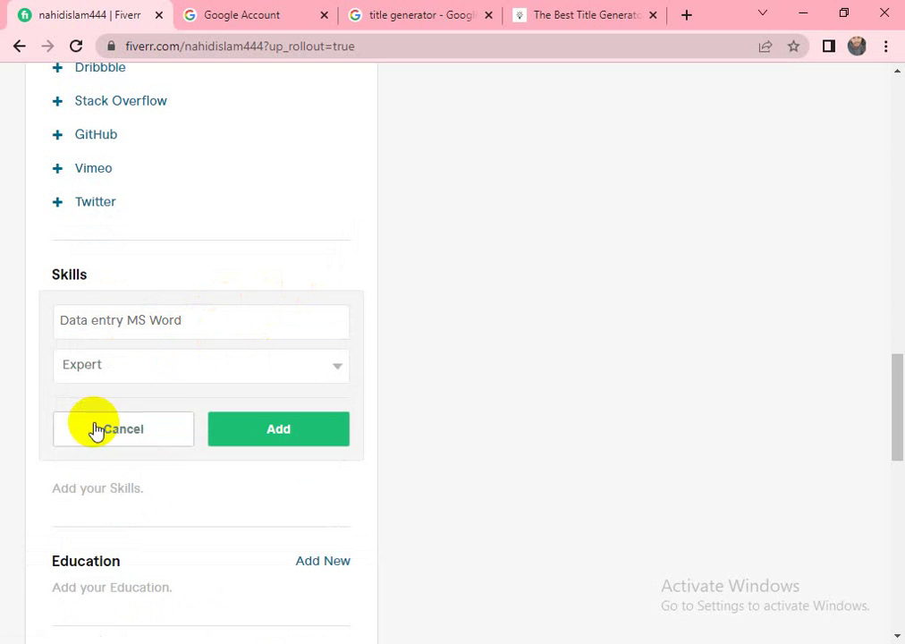
{"action": "left_click", "coordinate": [283, 442]}
Add the skill Data entry MS Excel at Expert level.
{"action": "left_click", "coordinate": [324, 275]}
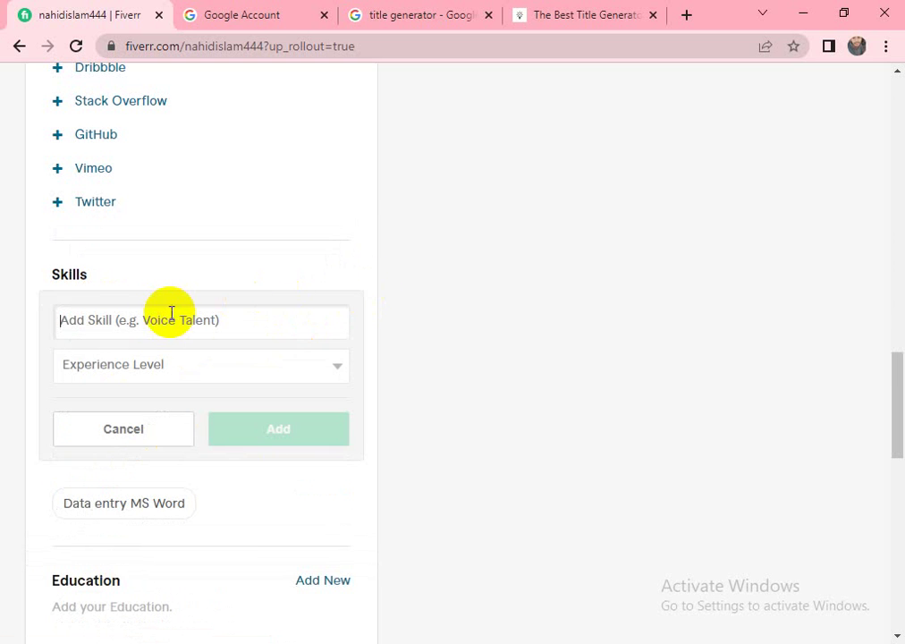
{"action": "left_click", "coordinate": [137, 330]}
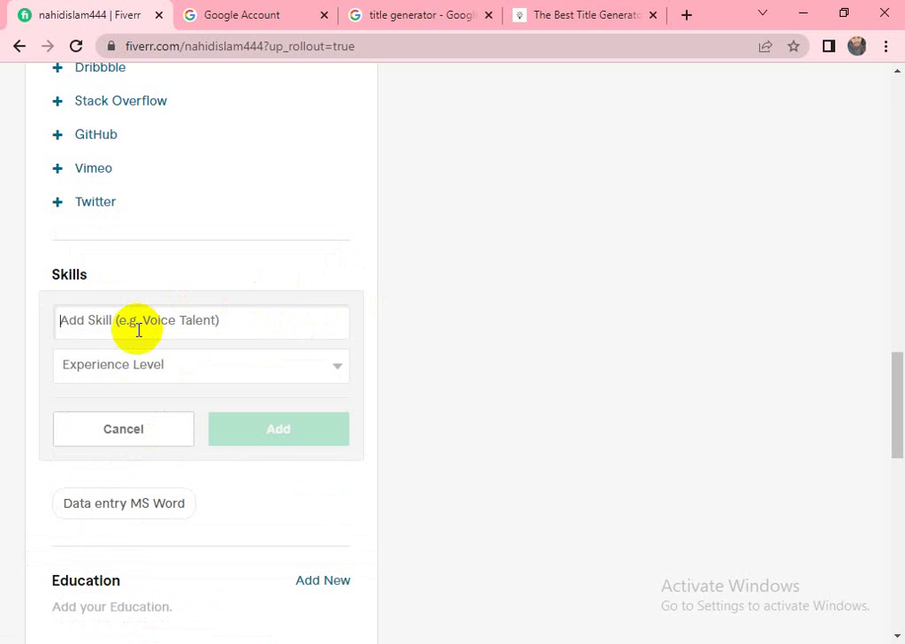
{"action": "type", "text": "Ms pro"}
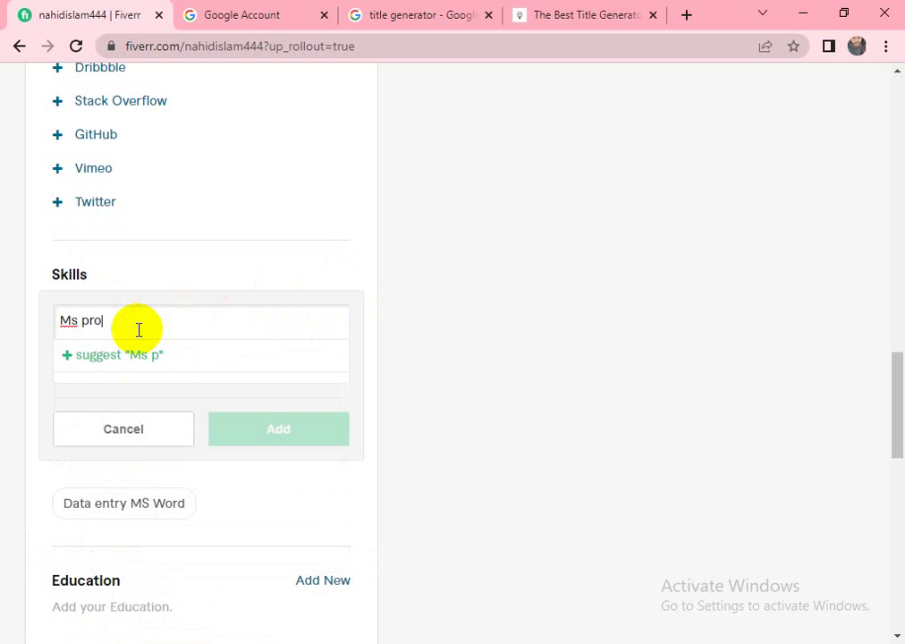
{"action": "key", "text": "BackSpace"}
{"action": "key", "text": "BackSpace"}
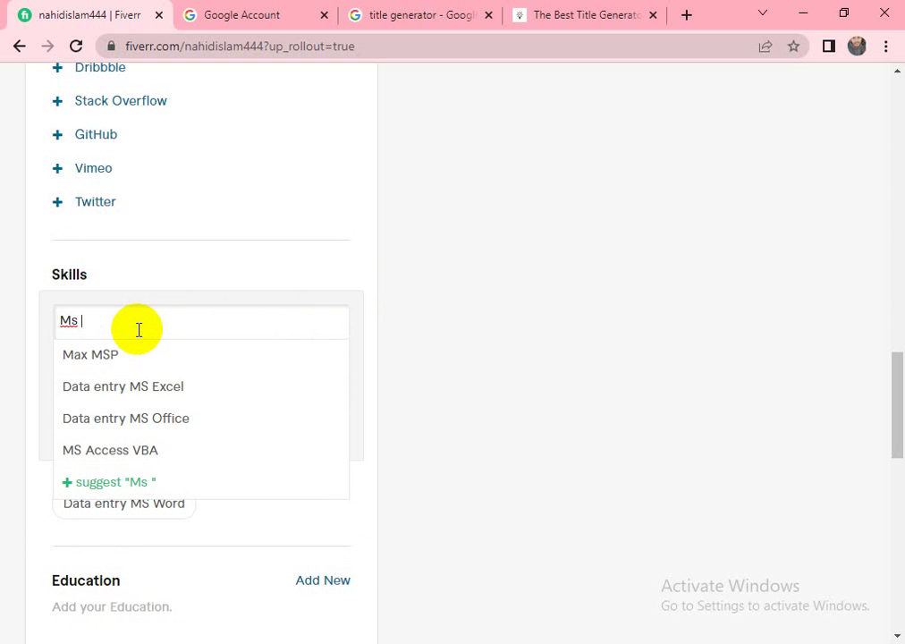
{"action": "key", "text": "ctrl+z"}
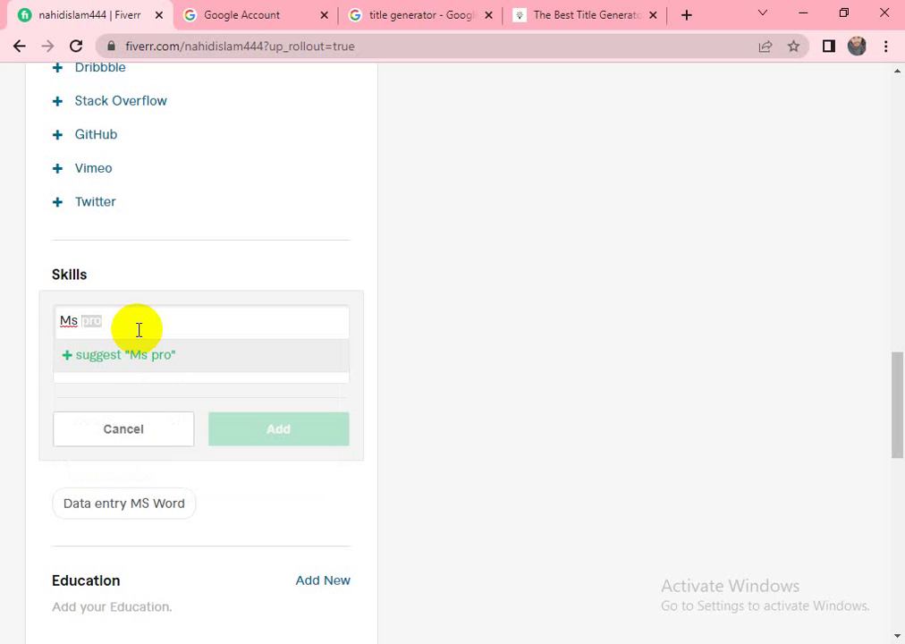
{"action": "type", "text": "e"}
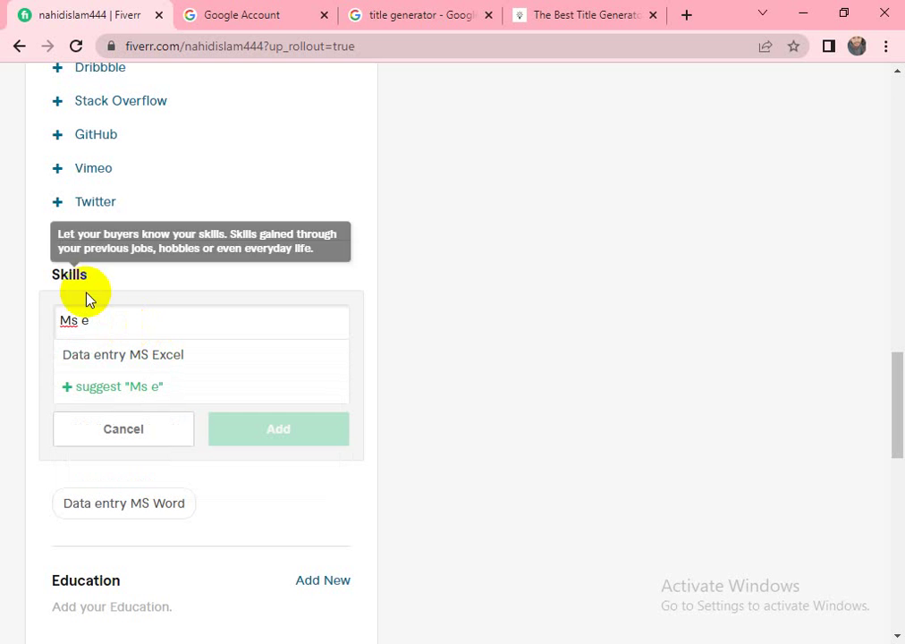
{"action": "left_click", "coordinate": [117, 358]}
{"action": "left_click", "coordinate": [255, 364]}
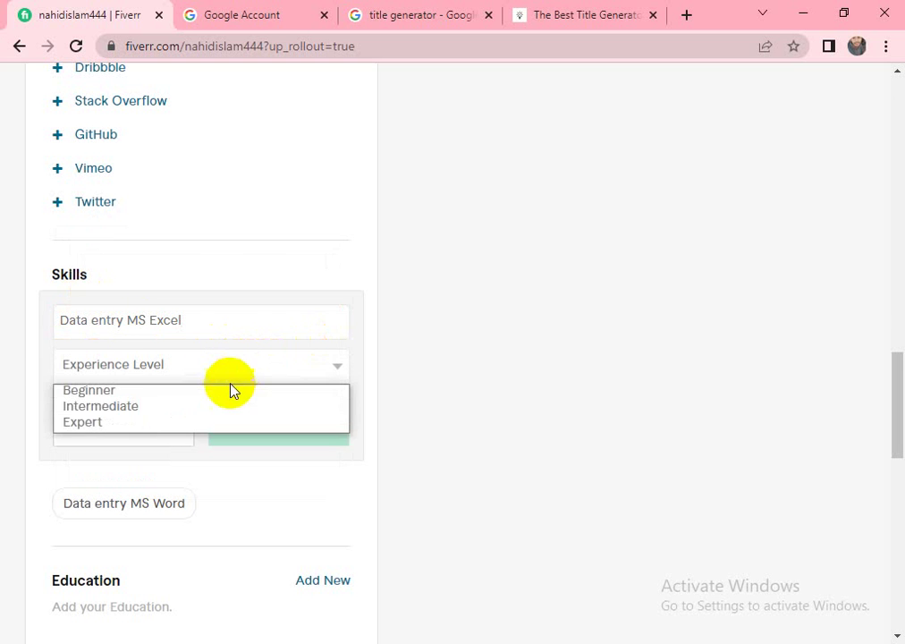
{"action": "left_click", "coordinate": [125, 425]}
{"action": "left_click", "coordinate": [242, 431]}
Add Data presentation as a skill with its experience level set.
{"action": "left_click", "coordinate": [321, 275]}
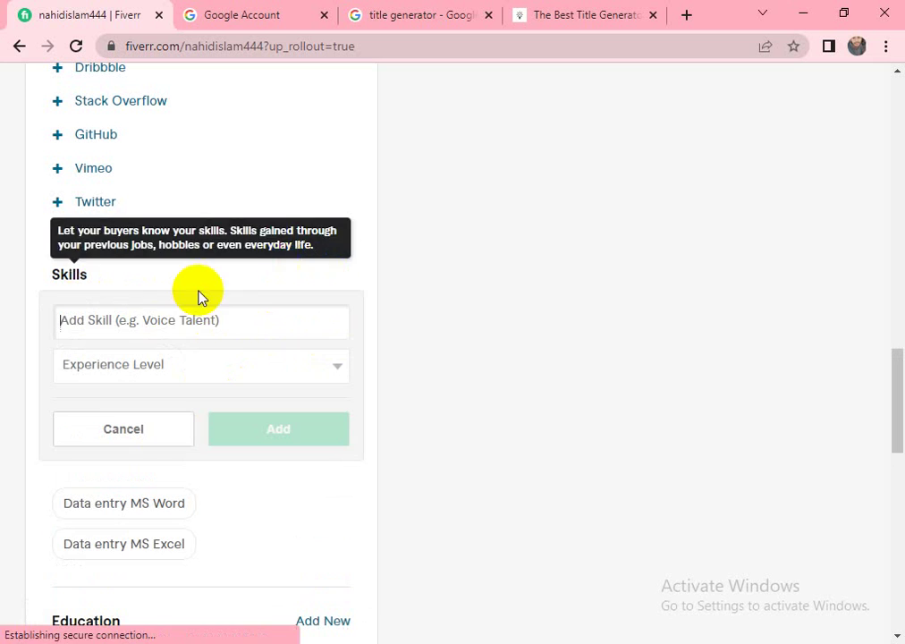
{"action": "left_click", "coordinate": [158, 321]}
{"action": "type", "text": "ms "}
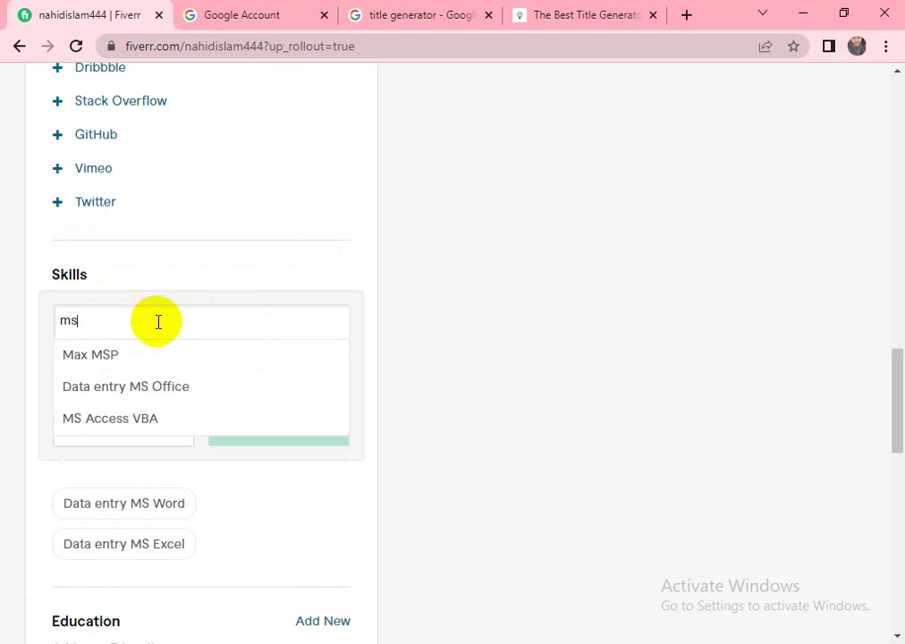
{"action": "type", "text": "p"}
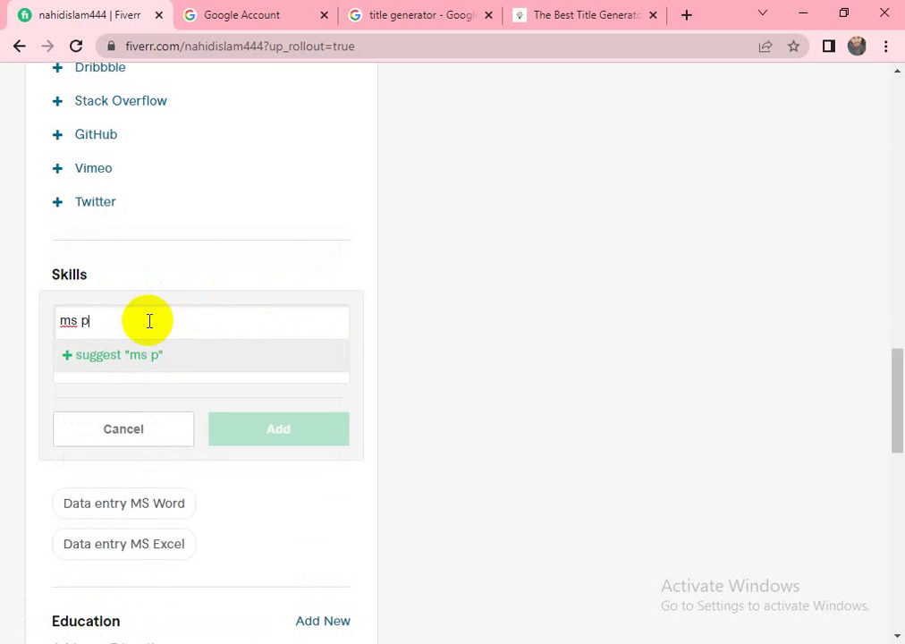
{"action": "type", "text": "o"}
{"action": "key", "text": "BackSpace"}
{"action": "key", "text": "BackSpace"}
{"action": "key", "text": "BackSpace"}
{"action": "key", "text": "BackSpace"}
{"action": "key", "text": "BackSpace"}
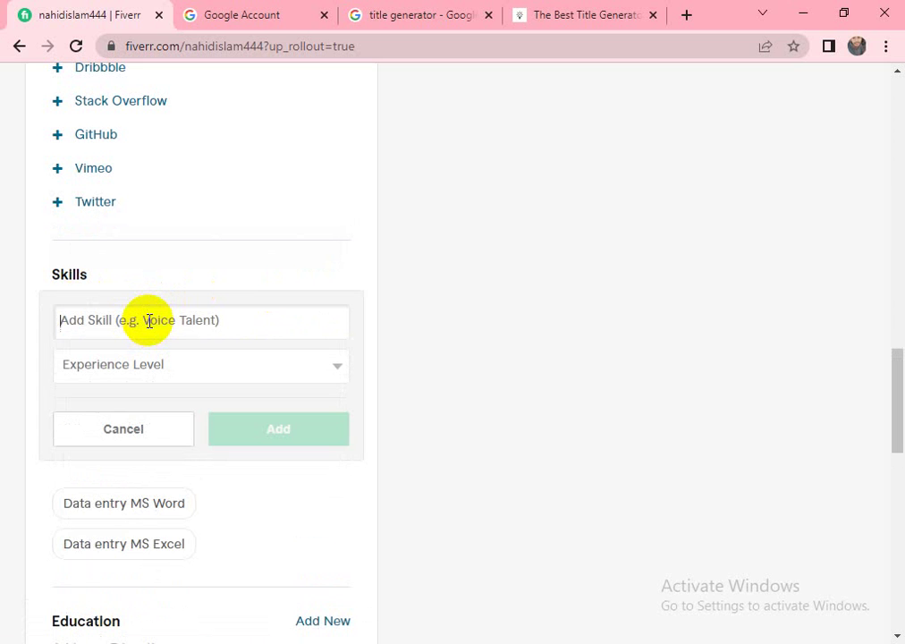
{"action": "type", "text": "pre"}
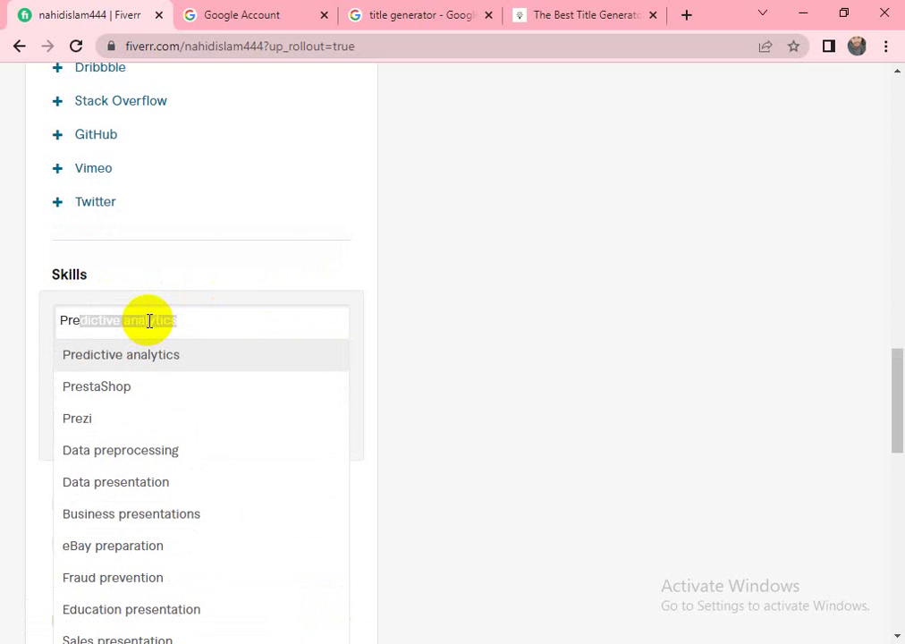
{"action": "type", "text": "se"}
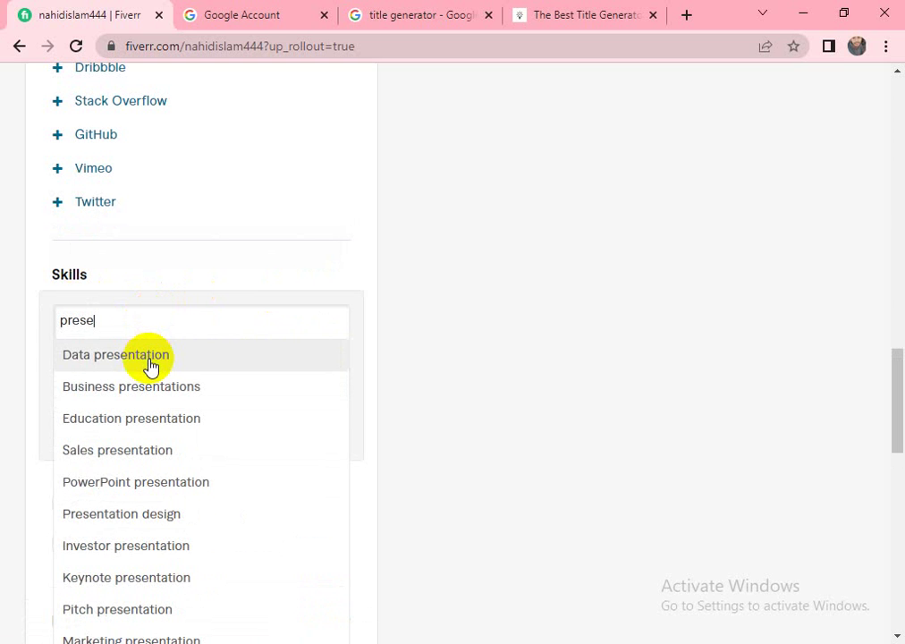
{"action": "left_click", "coordinate": [150, 357]}
{"action": "left_click", "coordinate": [216, 372]}
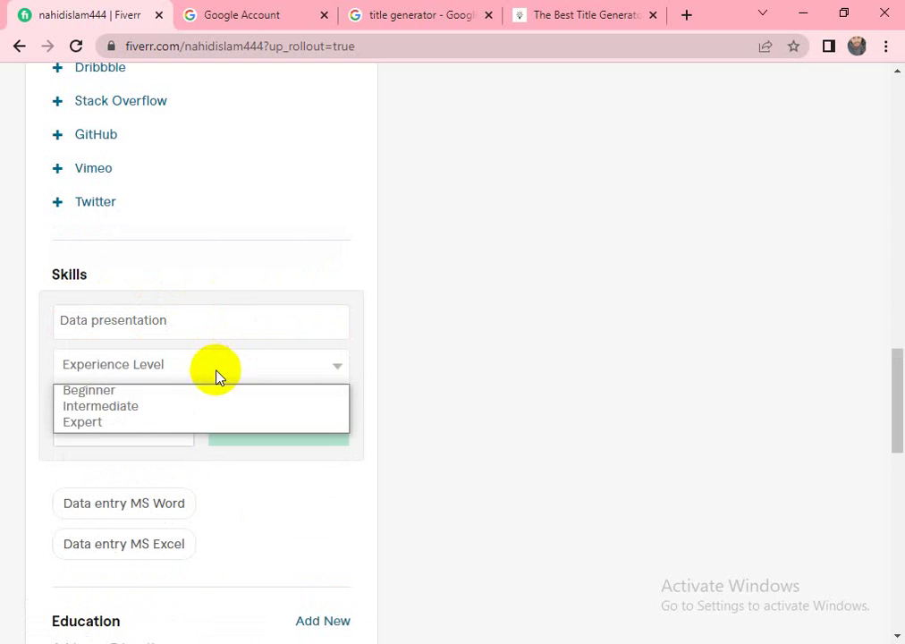
{"action": "left_click", "coordinate": [162, 423]}
{"action": "left_click", "coordinate": [274, 432]}
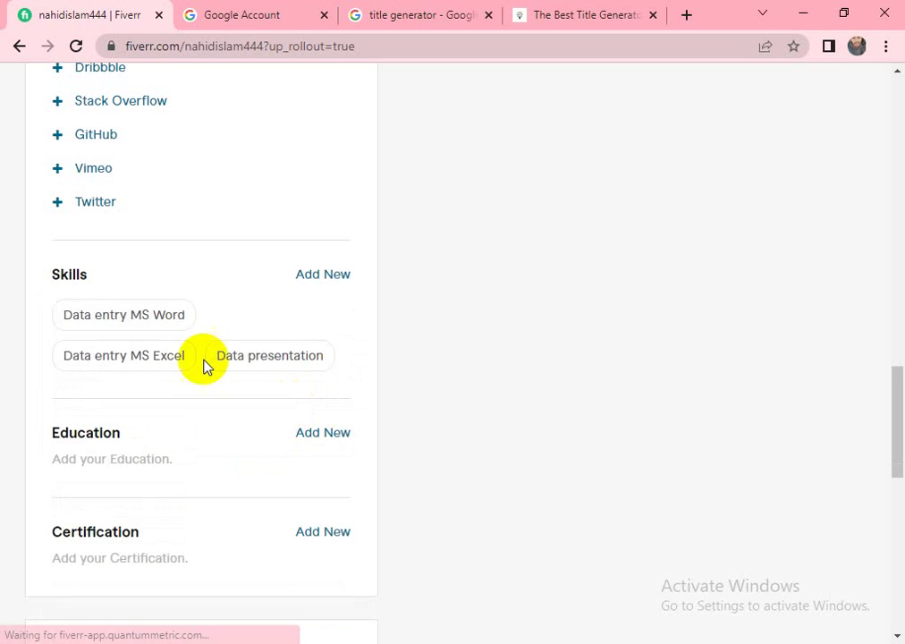
Add Adobe Photoshop as a skill at Expert level.
{"action": "left_click", "coordinate": [319, 275]}
{"action": "type", "text": "Photo"}
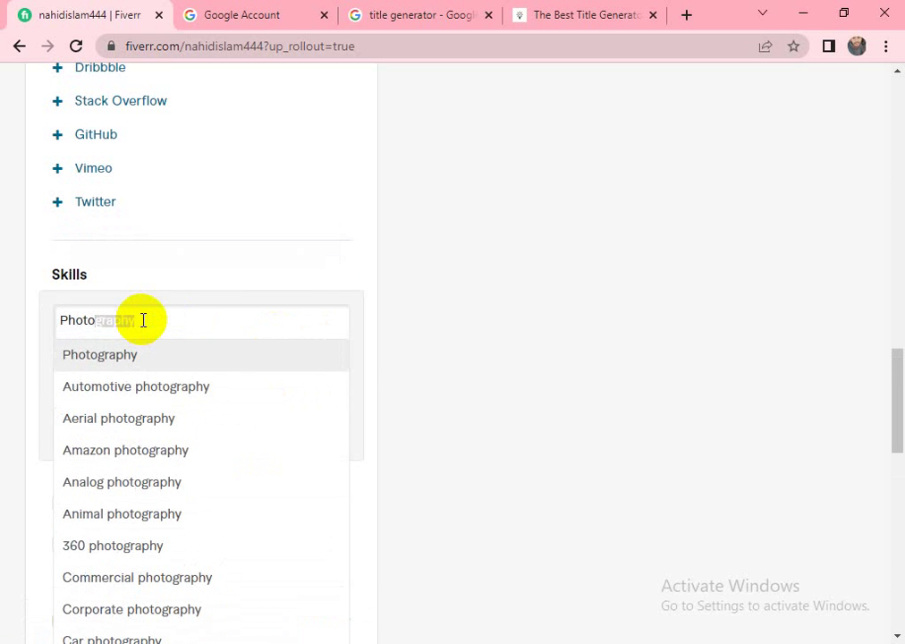
{"action": "type", "text": "s"}
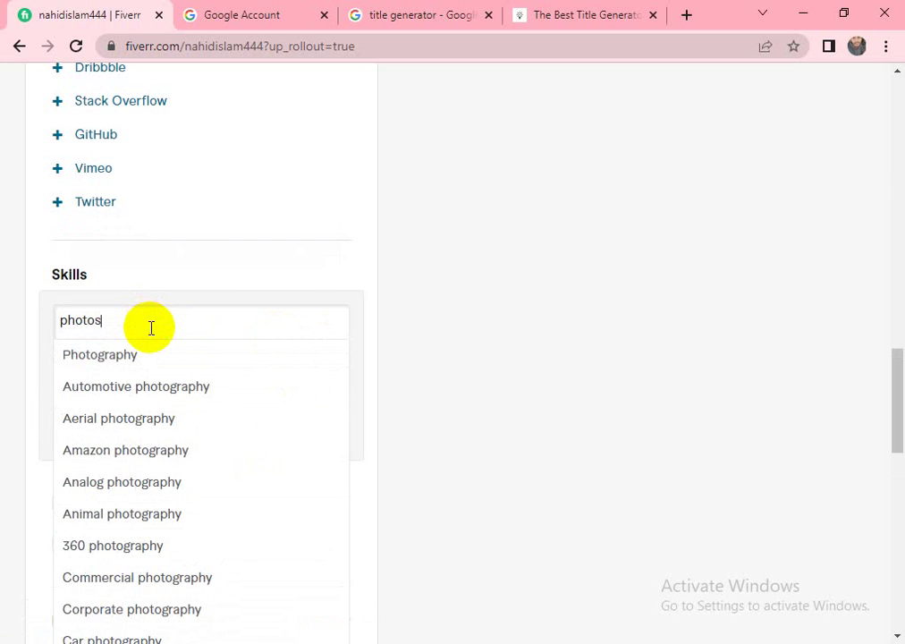
{"action": "type", "text": "h"}
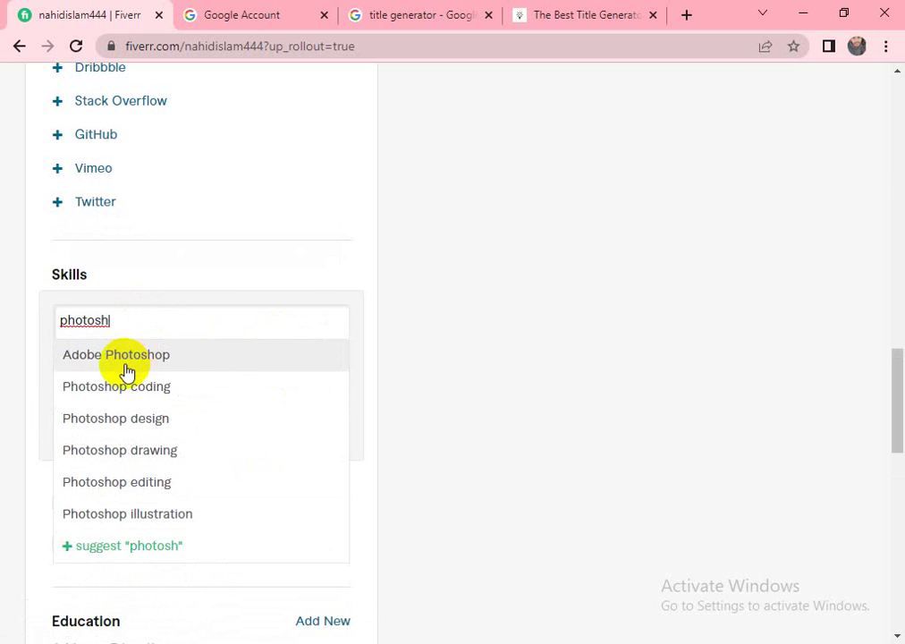
{"action": "left_click", "coordinate": [158, 363]}
{"action": "left_click", "coordinate": [204, 365]}
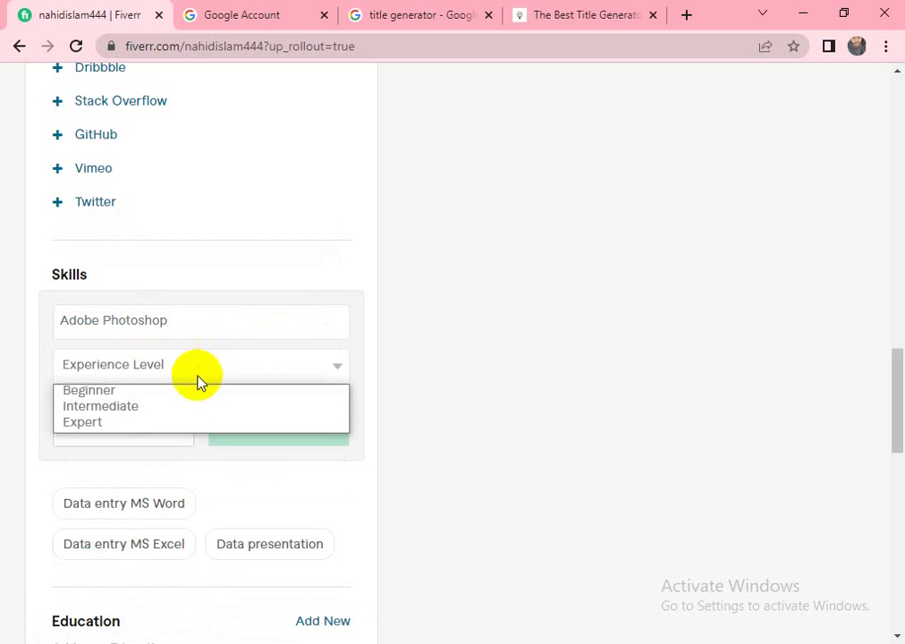
{"action": "left_click", "coordinate": [165, 428]}
{"action": "left_click", "coordinate": [263, 434]}
{"action": "scroll", "coordinate": [268, 322], "scroll_direction": "down", "scroll_amount": 2}
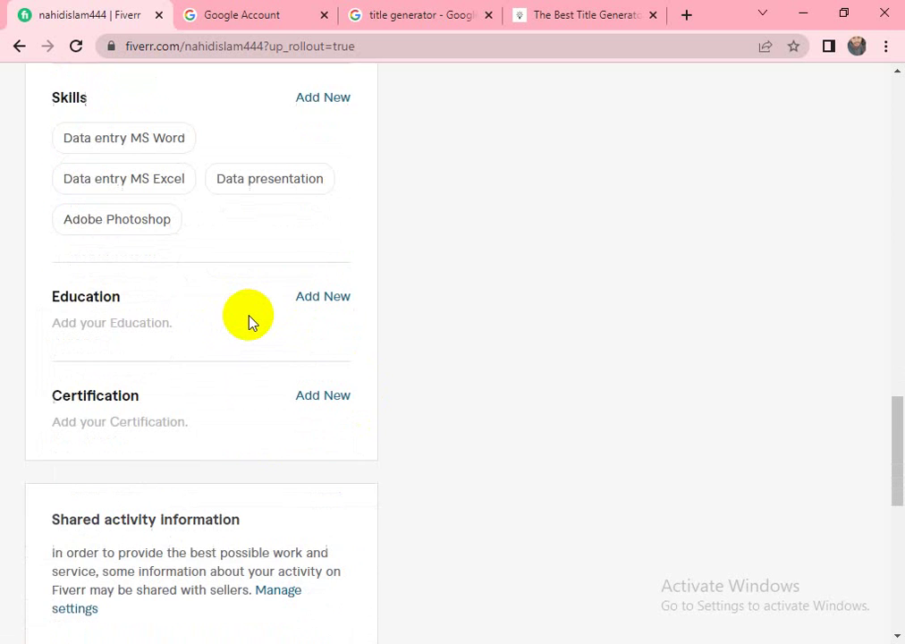
Start a new education entry with country Bangladesh and college National University.
{"action": "scroll", "coordinate": [243, 304], "scroll_direction": "up", "scroll_amount": 2}
{"action": "scroll", "coordinate": [240, 275], "scroll_direction": "down", "scroll_amount": 2}
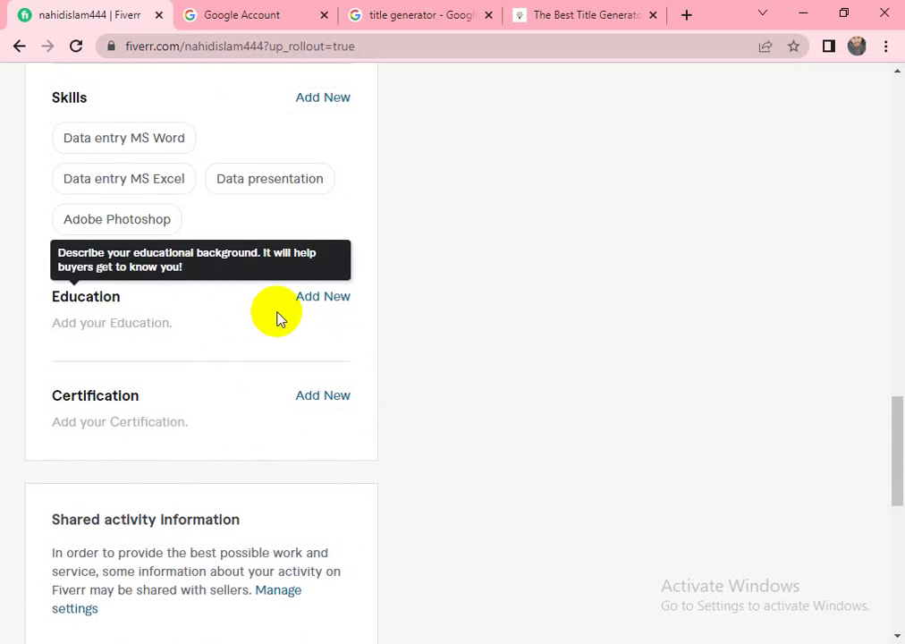
{"action": "left_click", "coordinate": [318, 298]}
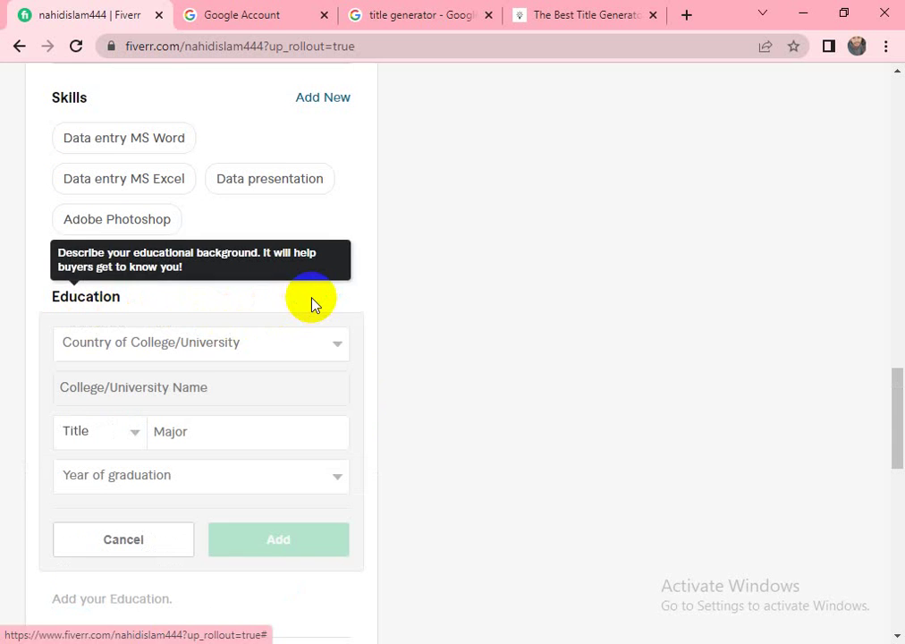
{"action": "left_click", "coordinate": [134, 352]}
{"action": "scroll", "coordinate": [148, 240], "scroll_direction": "down", "scroll_amount": 4}
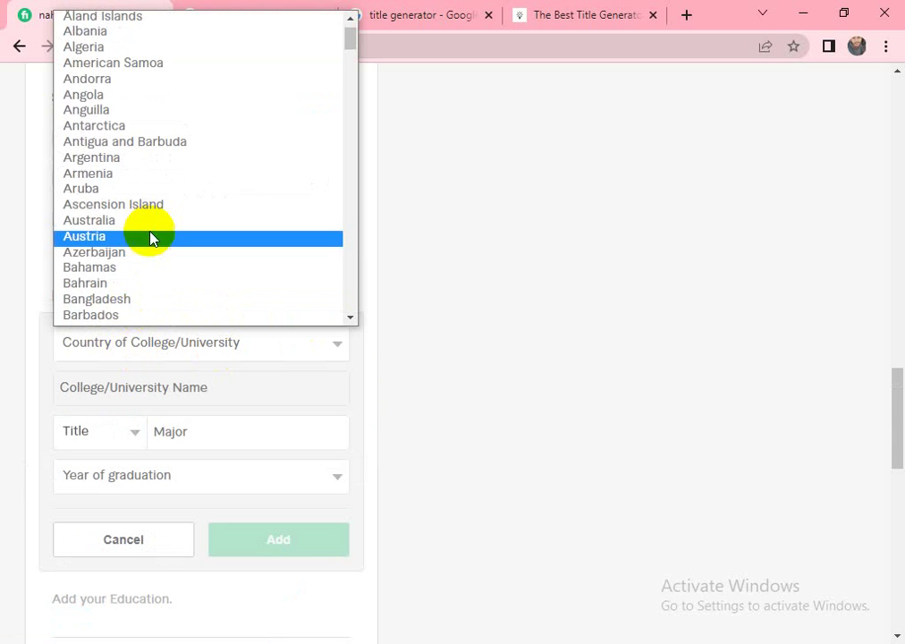
{"action": "left_click", "coordinate": [125, 123]}
{"action": "left_click", "coordinate": [121, 386]}
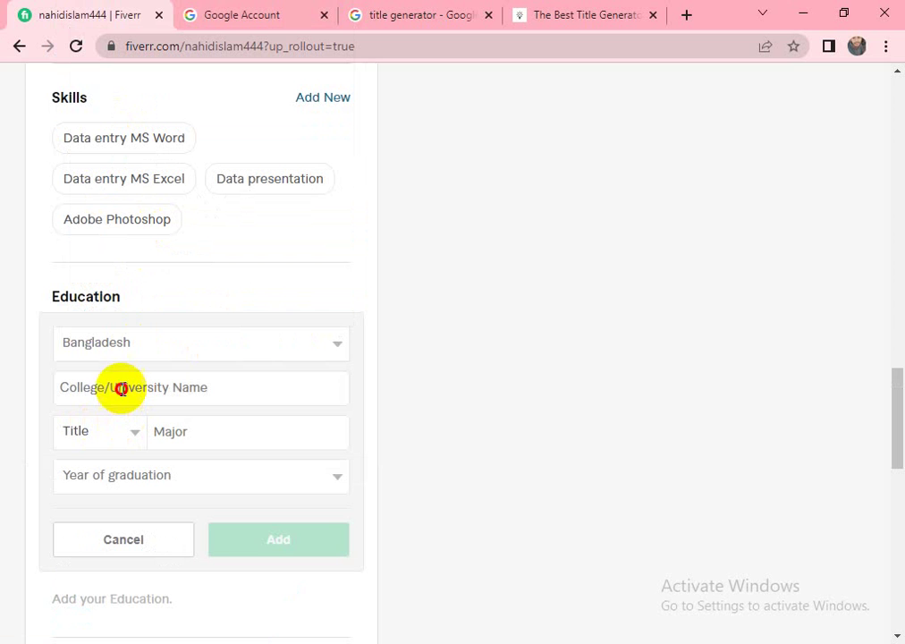
{"action": "type", "text": "Natu"}
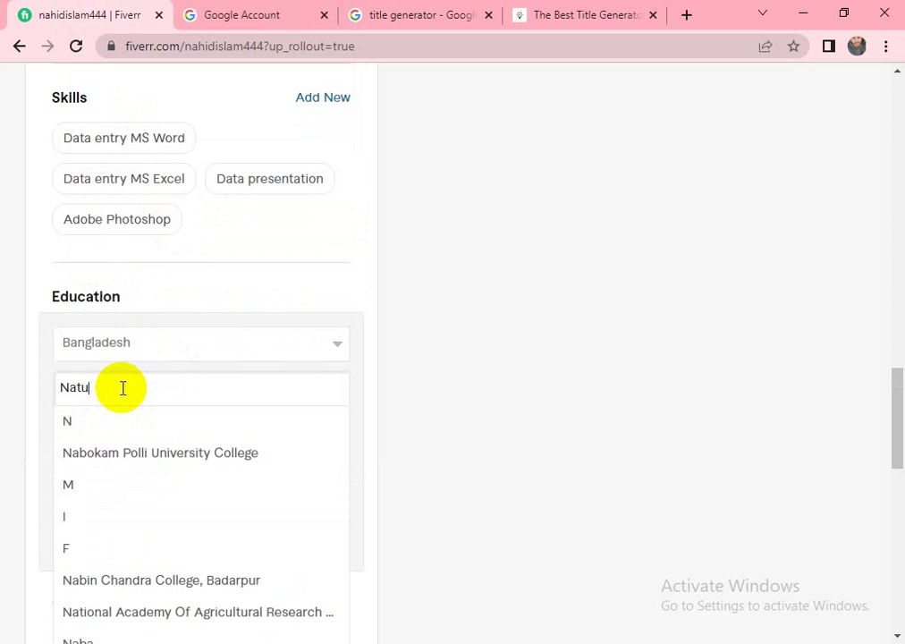
{"action": "key", "text": "BackSpace"}
{"action": "key", "text": "BackSpace"}
{"action": "type", "text": "tinal"}
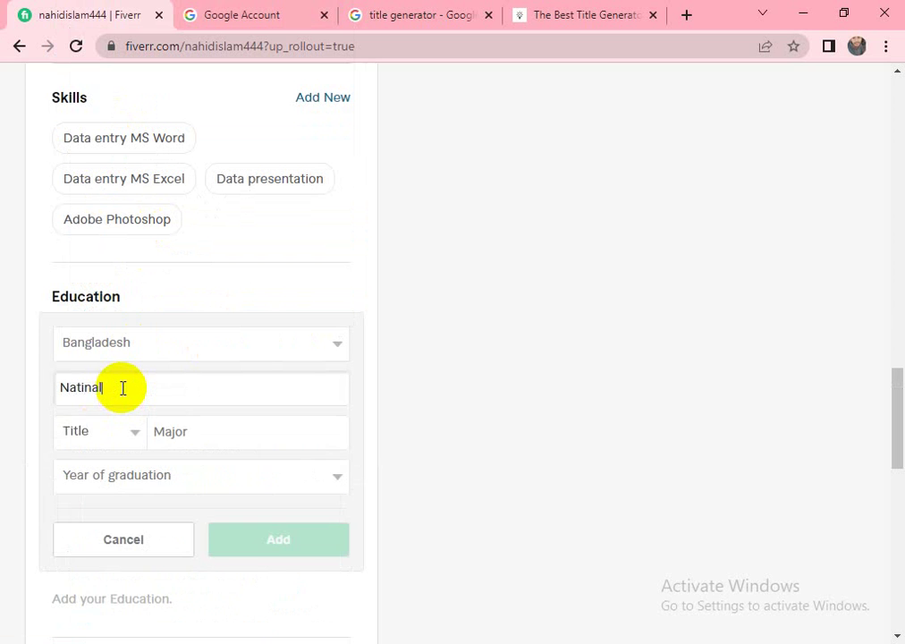
{"action": "key", "text": "BackSpace"}
{"action": "key", "text": "BackSpace"}
{"action": "key", "text": "BackSpace"}
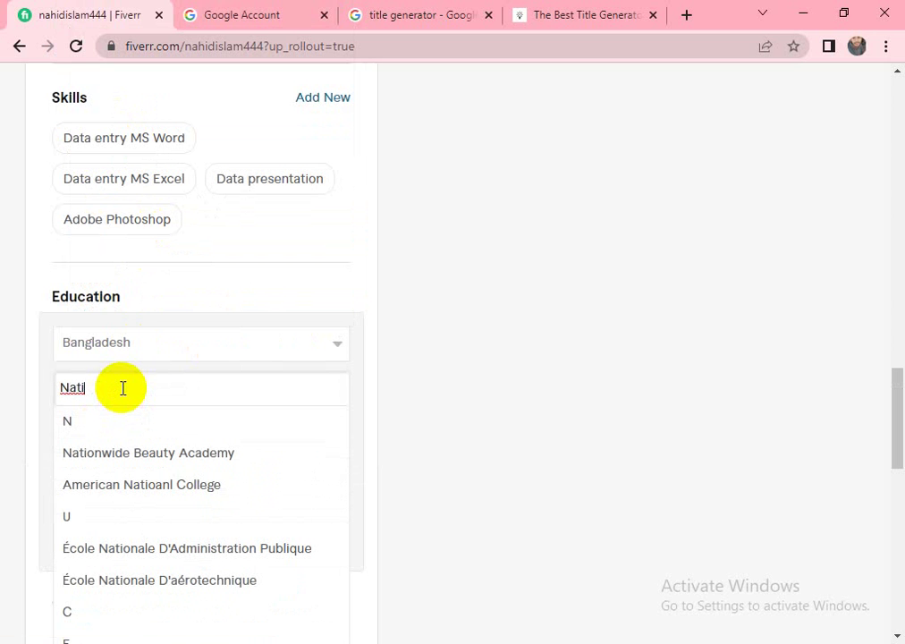
{"action": "type", "text": "onal U"}
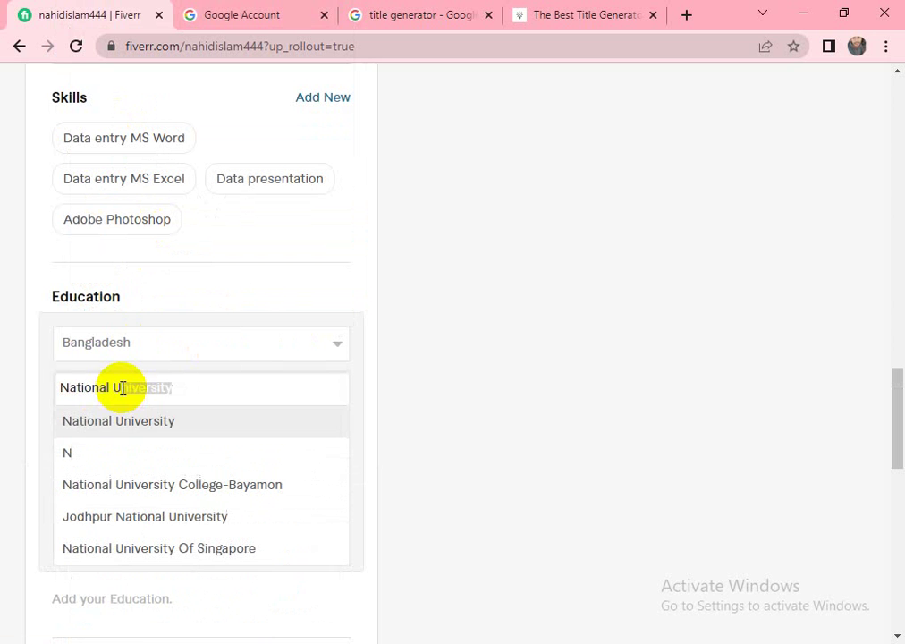
{"action": "type", "text": "niv"}
{"action": "left_click", "coordinate": [126, 414]}
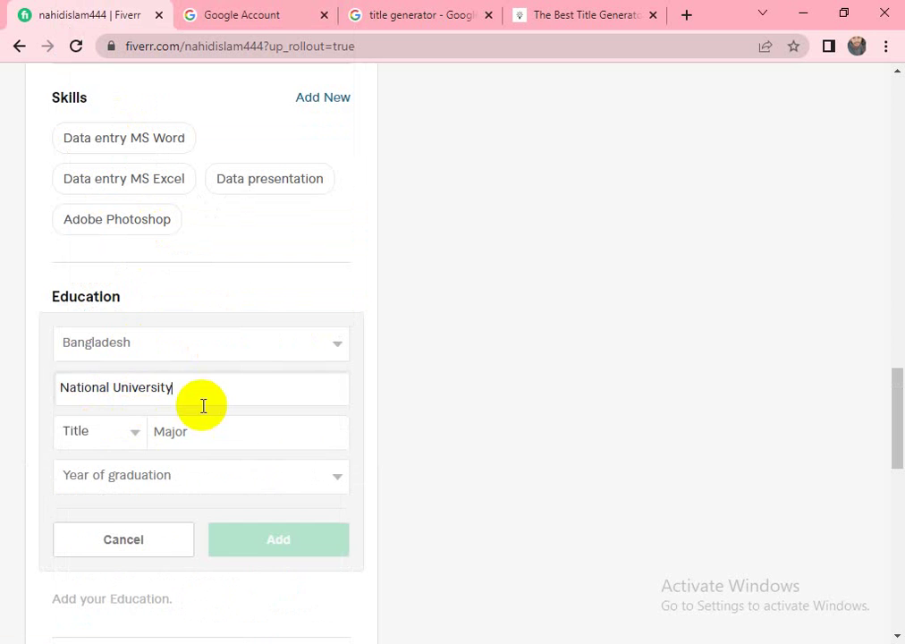
Set the degree title to B.A., major to Database Management, and graduation year 2021.
{"action": "left_click", "coordinate": [136, 434]}
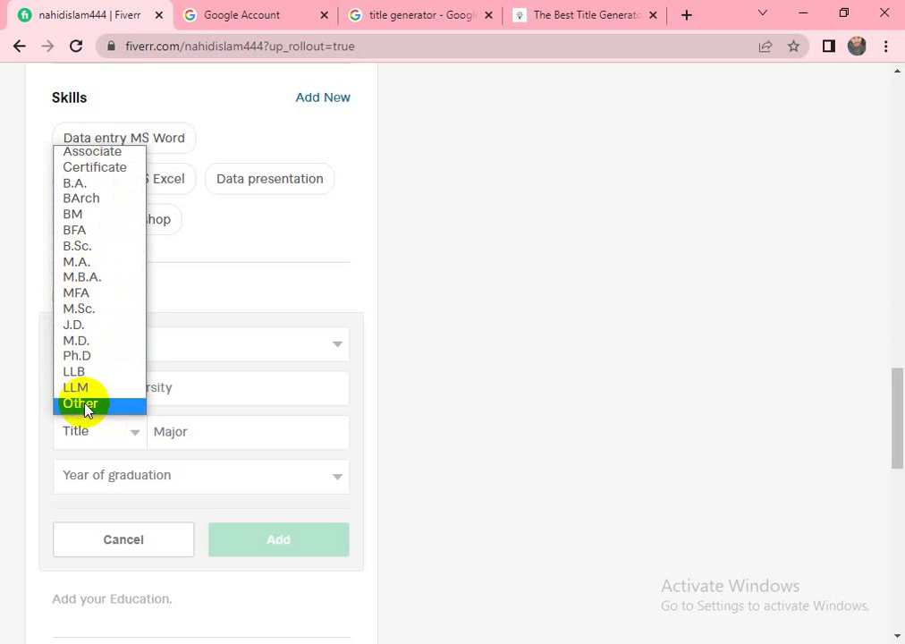
{"action": "left_click", "coordinate": [83, 183]}
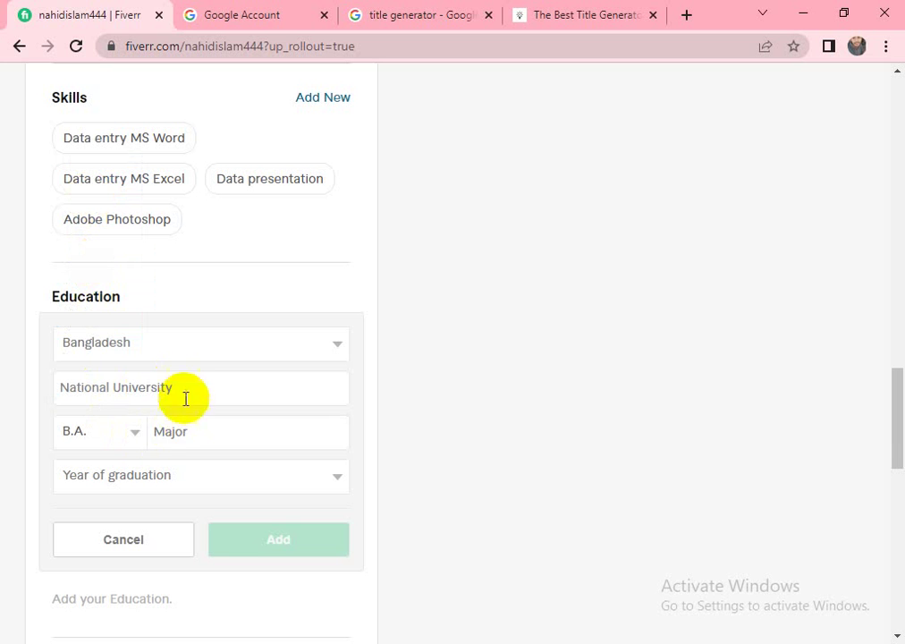
{"action": "left_click", "coordinate": [185, 436]}
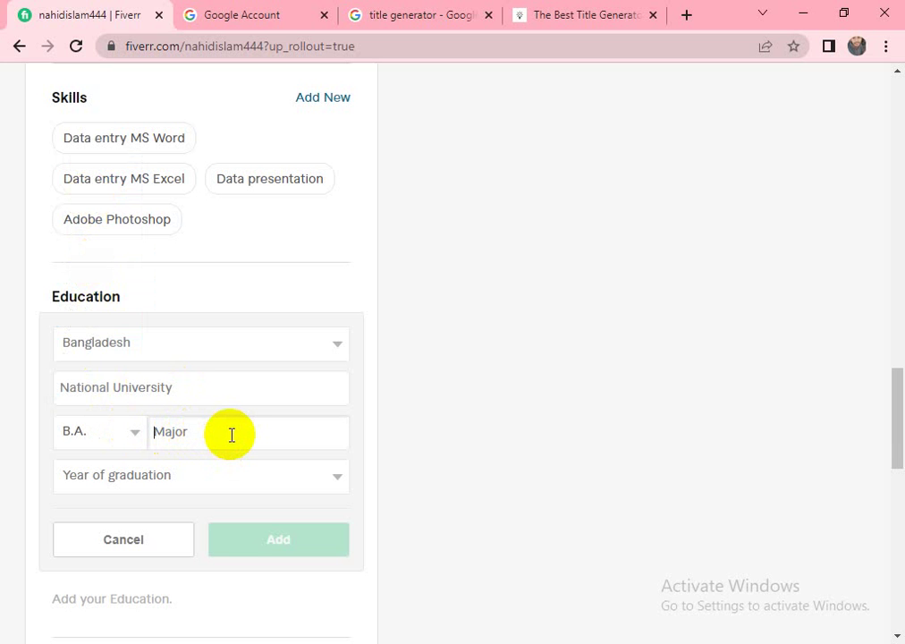
{"action": "type", "text": "Data"}
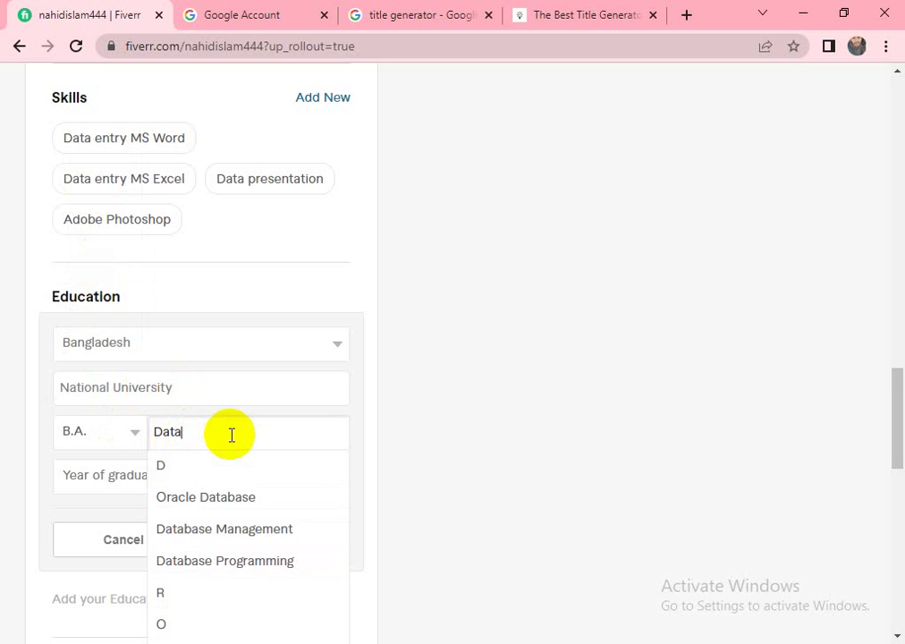
{"action": "left_click", "coordinate": [252, 529]}
{"action": "scroll", "coordinate": [154, 329], "scroll_direction": "down", "scroll_amount": 1}
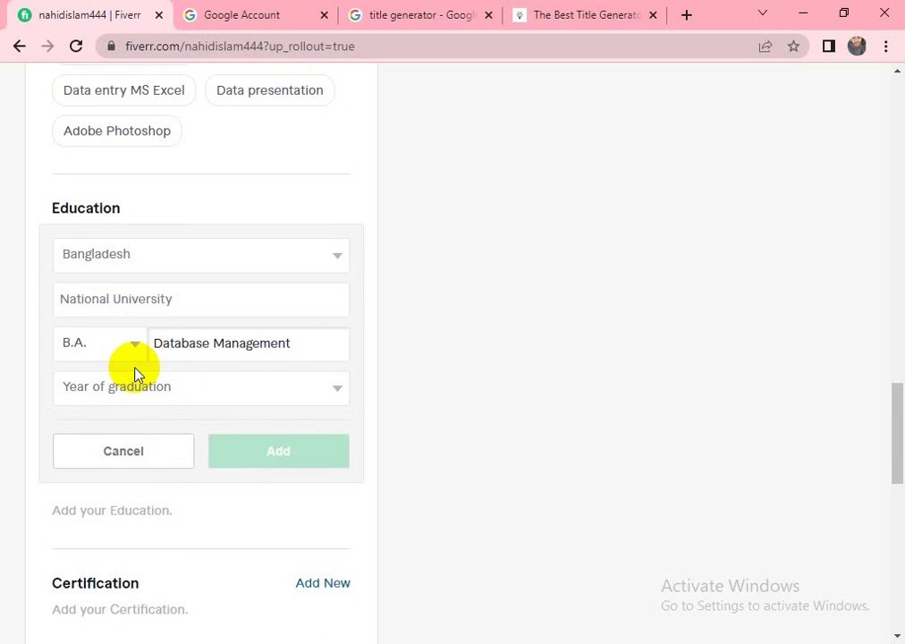
{"action": "left_click", "coordinate": [134, 380]}
{"action": "scroll", "coordinate": [126, 214], "scroll_direction": "down", "scroll_amount": 7}
{"action": "scroll", "coordinate": [139, 259], "scroll_direction": "up", "scroll_amount": 6}
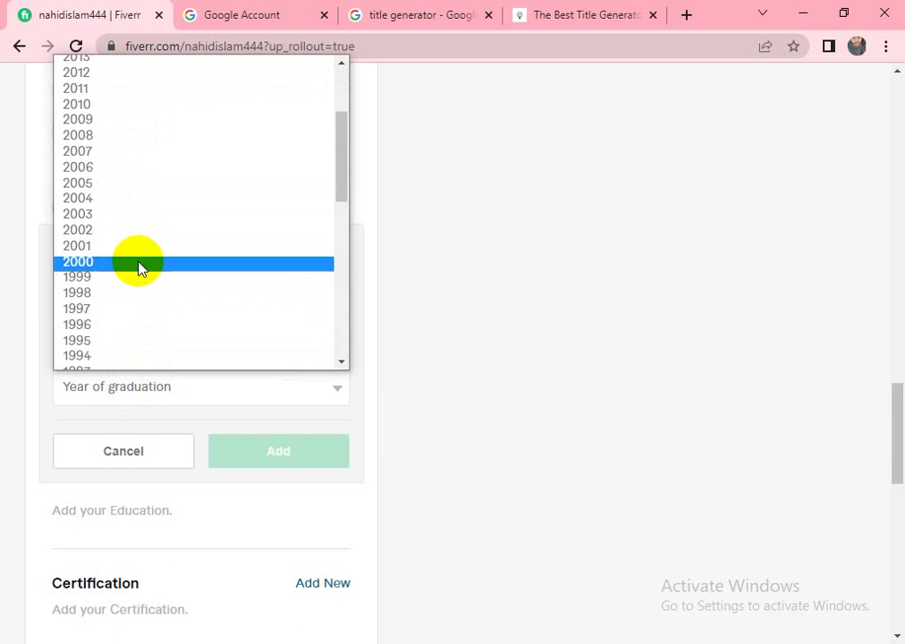
{"action": "scroll", "coordinate": [138, 268], "scroll_direction": "up", "scroll_amount": 3}
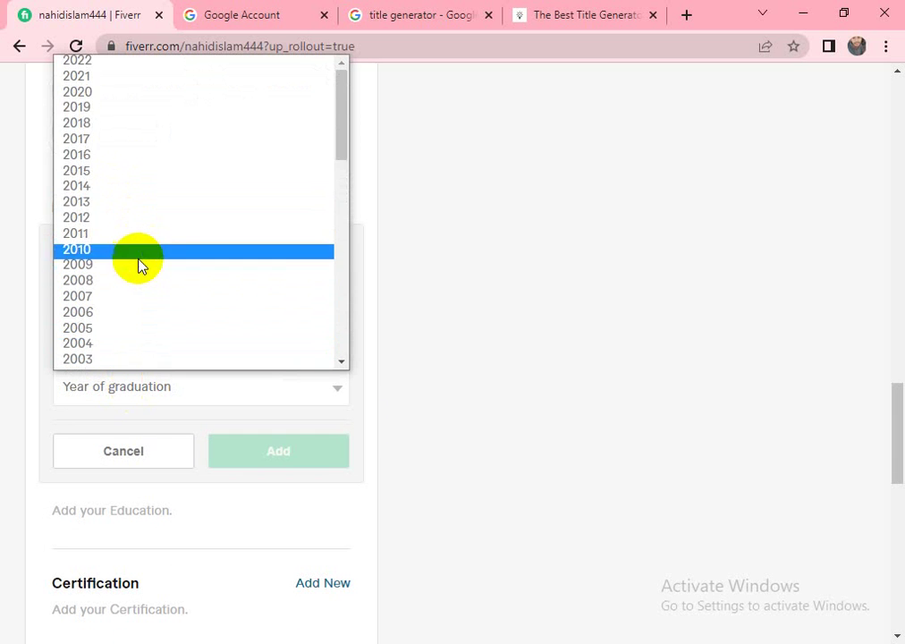
{"action": "left_click", "coordinate": [94, 79]}
Add the National University B.A. entry to the Education section.
{"action": "left_click", "coordinate": [282, 461]}
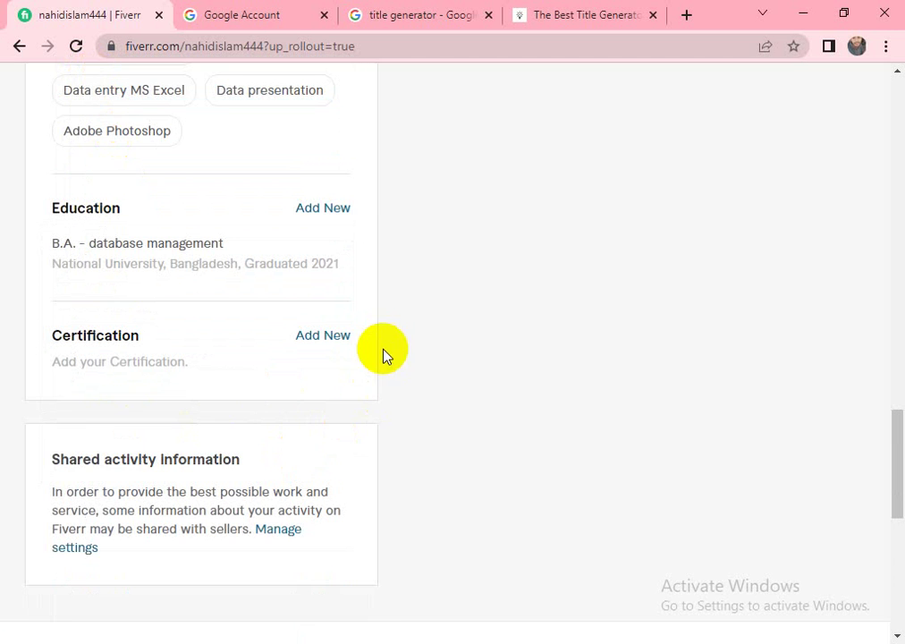
{"action": "scroll", "coordinate": [295, 358], "scroll_direction": "down", "scroll_amount": 2}
{"action": "scroll", "coordinate": [151, 348], "scroll_direction": "up", "scroll_amount": 2}
Start a new certification named 'Data Entry Specialist', fixing the misspelling via spell suggestion.
{"action": "mouse_move", "coordinate": [129, 239]}
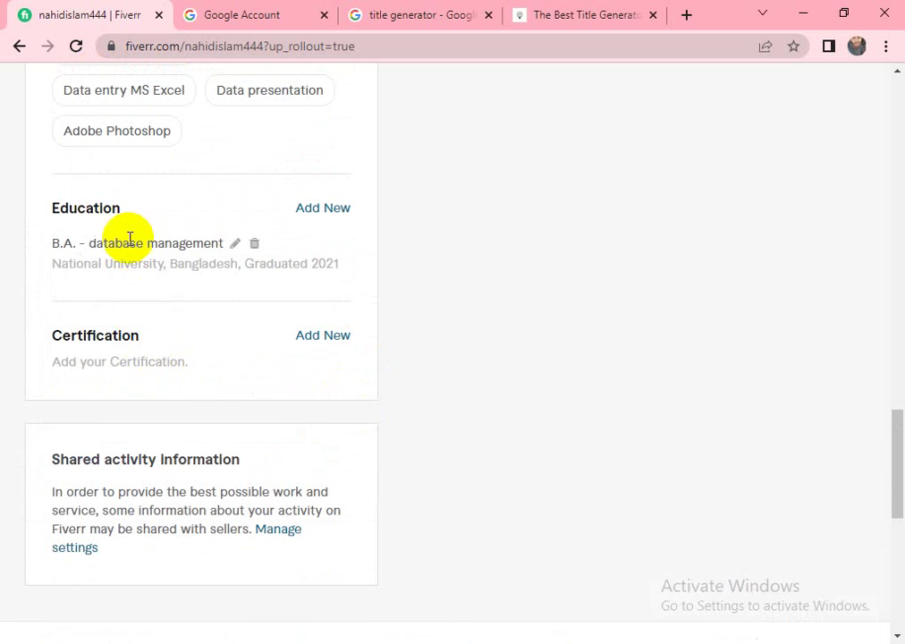
{"action": "left_click", "coordinate": [313, 345]}
{"action": "left_click", "coordinate": [156, 377]}
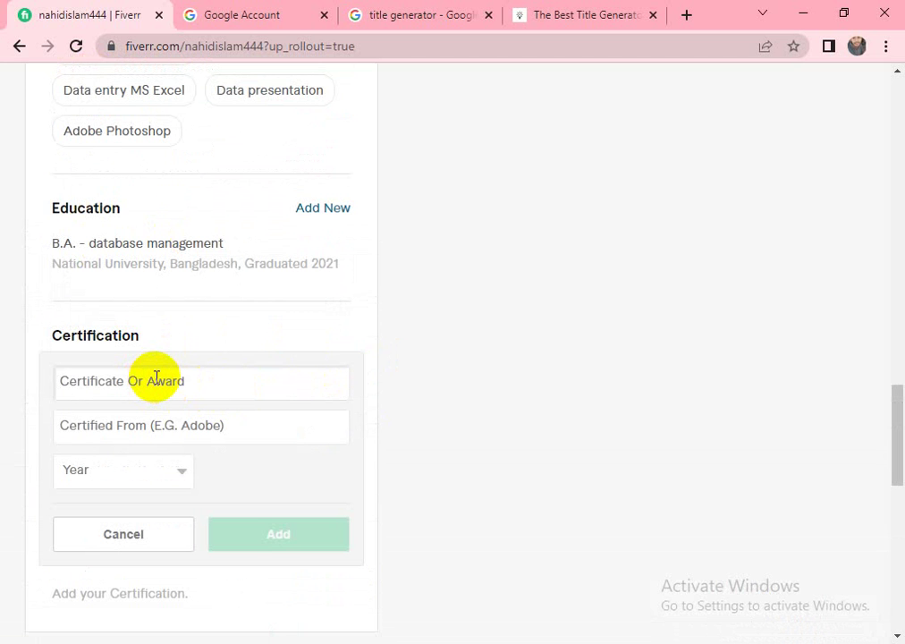
{"action": "type", "text": "Data E"}
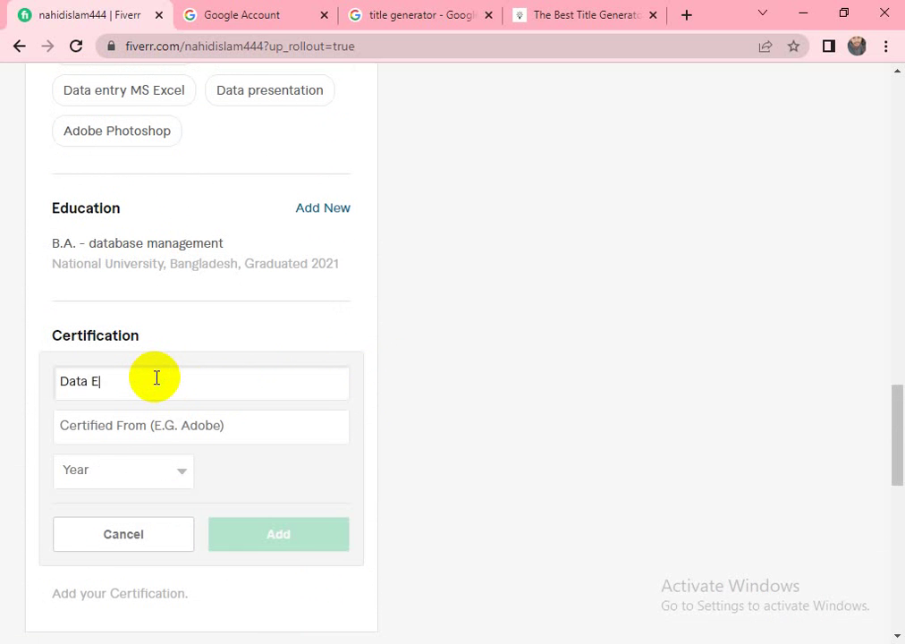
{"action": "type", "text": "ntry Epacialist"}
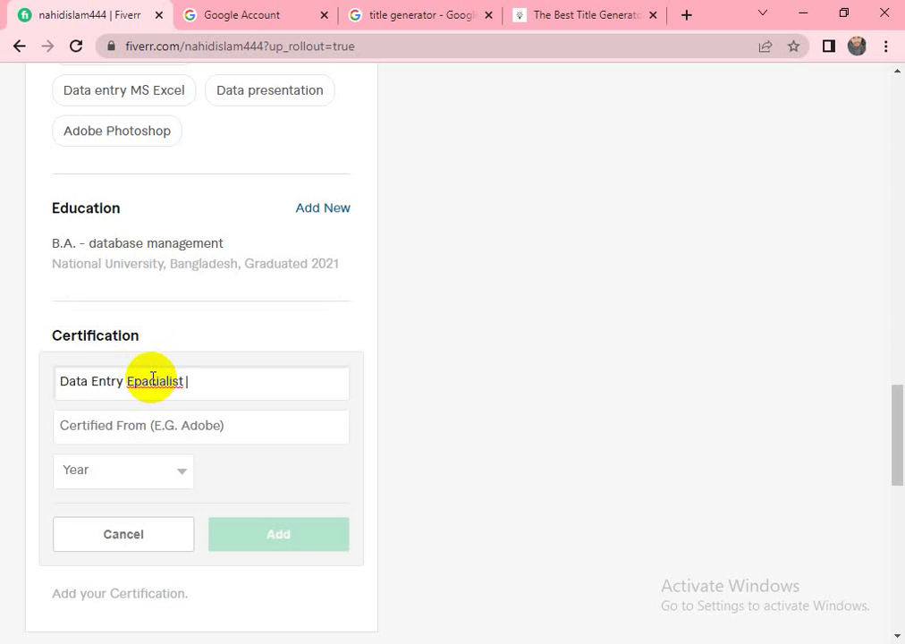
{"action": "right_click", "coordinate": [153, 377]}
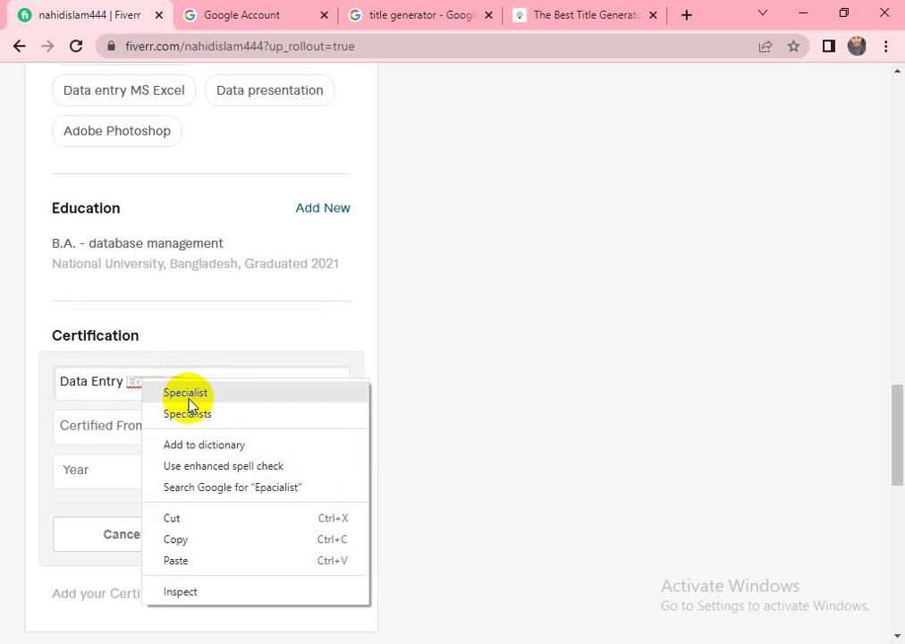
{"action": "left_click", "coordinate": [188, 394]}
Set Certified From to Ansar VDP Kushtia and year 2020, then add the certification.
{"action": "left_click", "coordinate": [114, 429]}
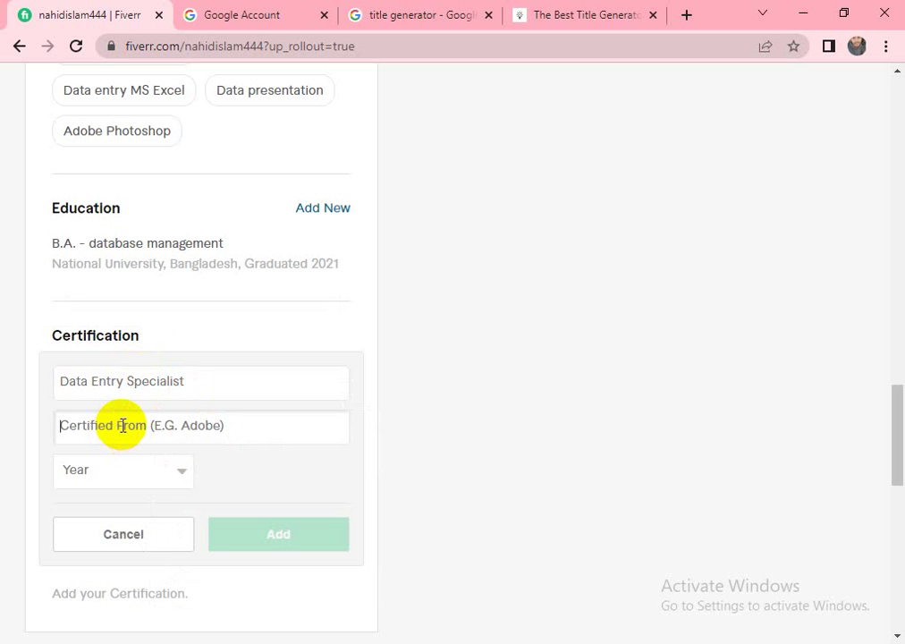
{"action": "type", "text": "Ansar VDP Kushtia"}
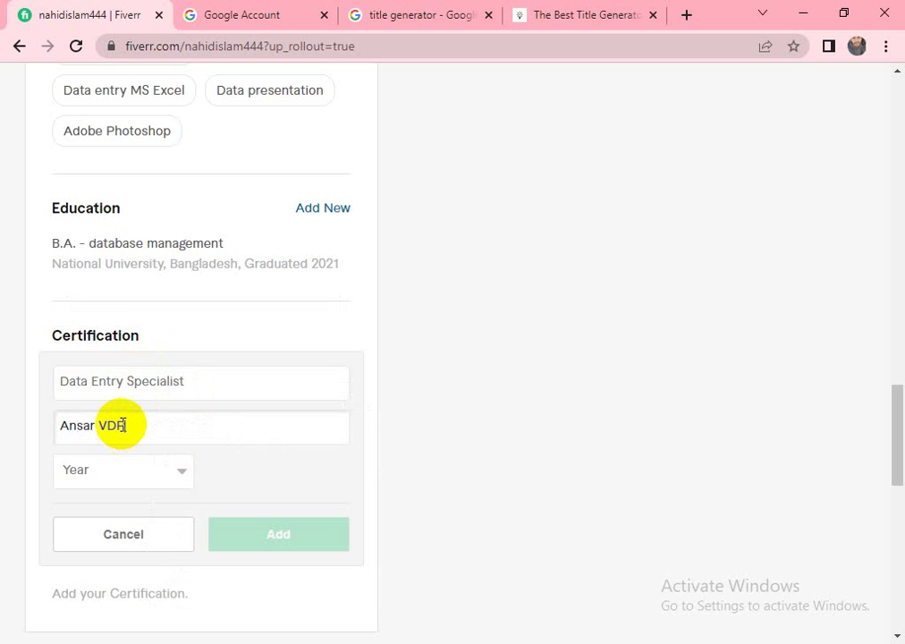
{"action": "left_click", "coordinate": [163, 480]}
{"action": "scroll", "coordinate": [152, 242], "scroll_direction": "down", "scroll_amount": 1}
{"action": "scroll", "coordinate": [138, 214], "scroll_direction": "up", "scroll_amount": 1}
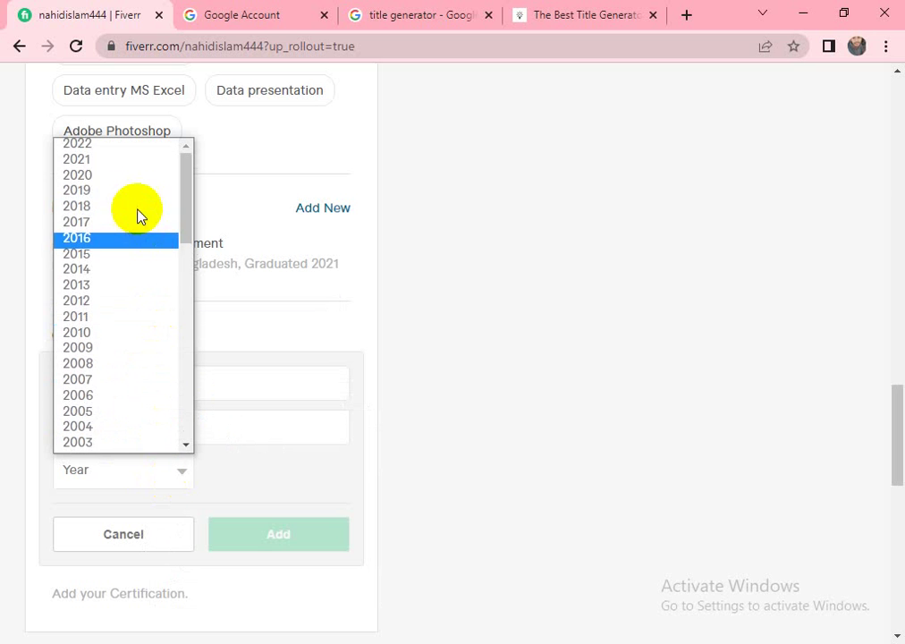
{"action": "left_click", "coordinate": [114, 160]}
{"action": "left_click", "coordinate": [126, 479]}
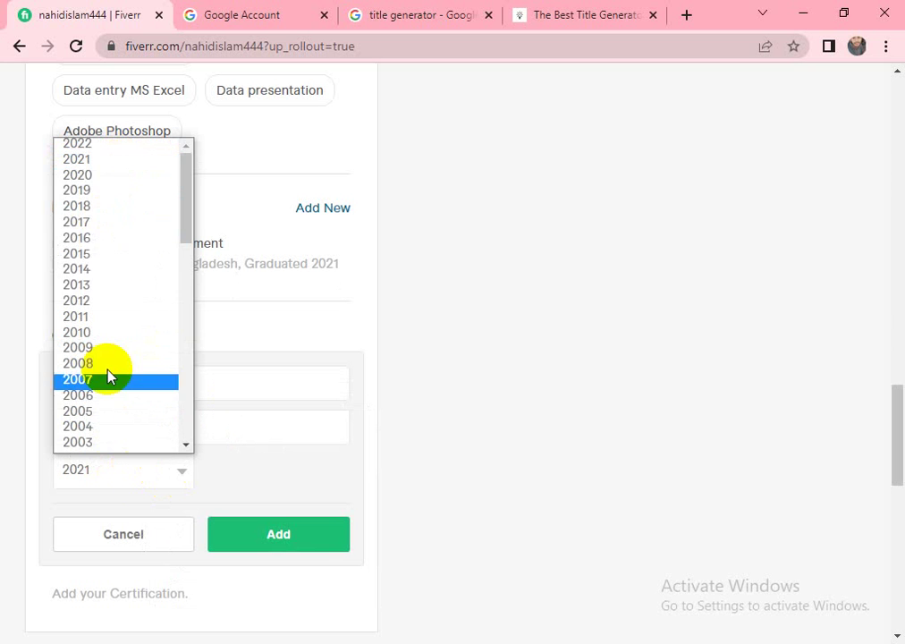
{"action": "left_click", "coordinate": [101, 177]}
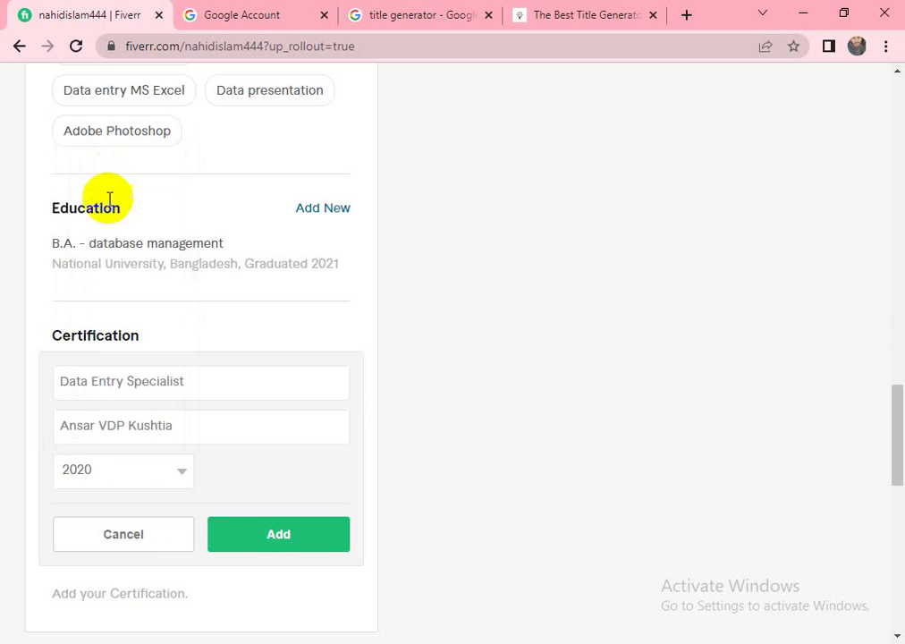
{"action": "left_click", "coordinate": [268, 530]}
{"action": "scroll", "coordinate": [323, 375], "scroll_direction": "down", "scroll_amount": 1}
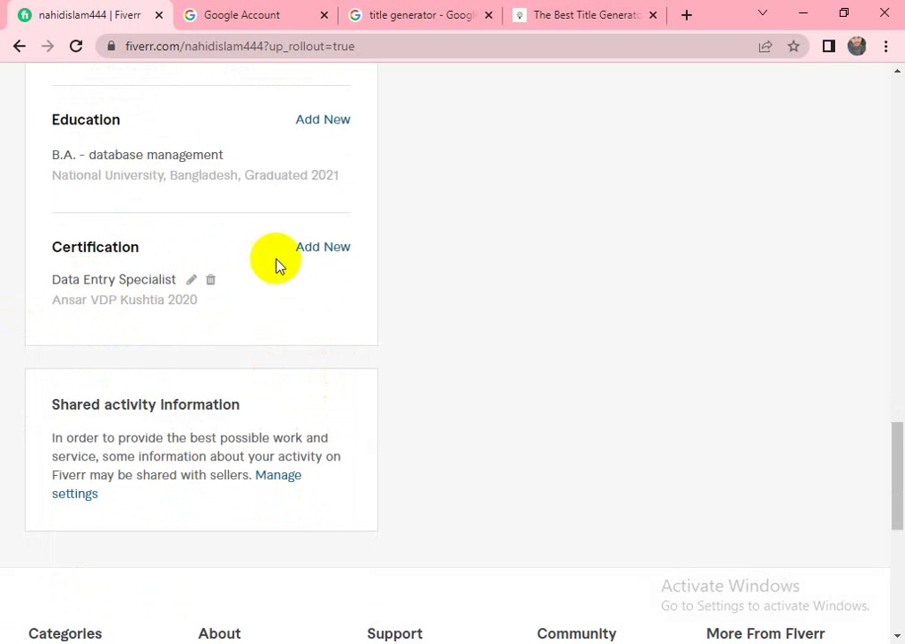
{"action": "scroll", "coordinate": [286, 263], "scroll_direction": "up", "scroll_amount": 2}
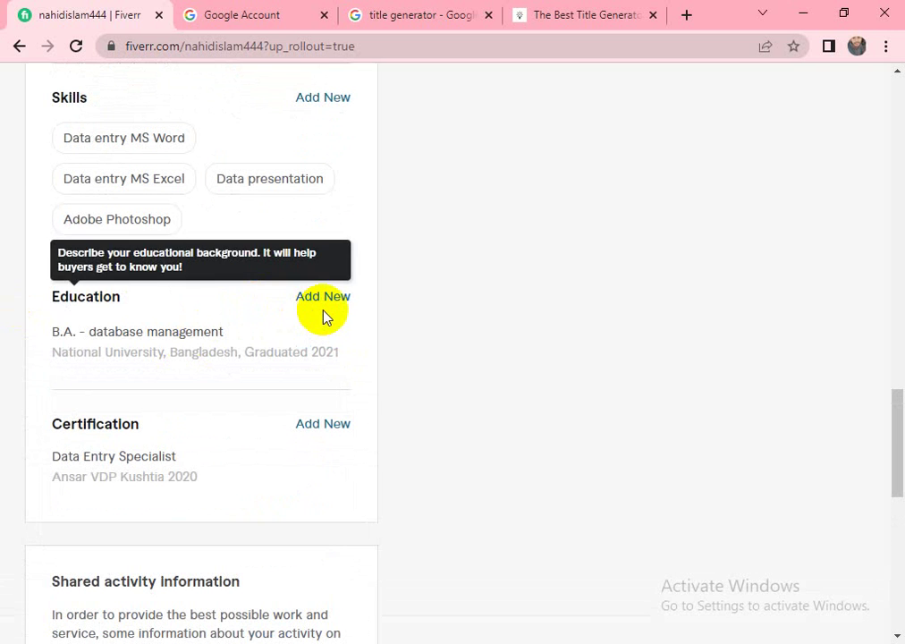
{"action": "scroll", "coordinate": [340, 440], "scroll_direction": "down", "scroll_amount": 4}
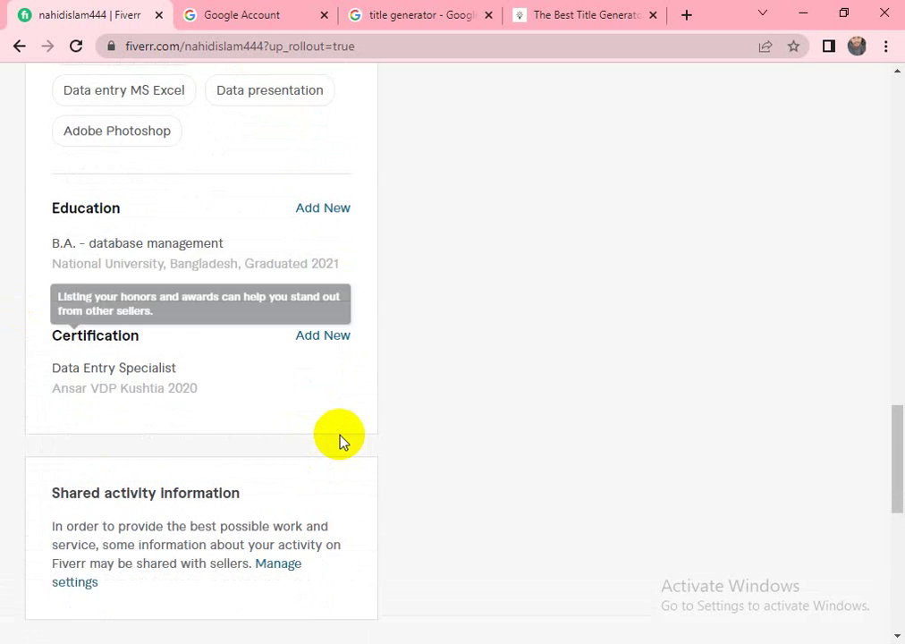
{"action": "scroll", "coordinate": [340, 440], "scroll_direction": "up", "scroll_amount": 10}
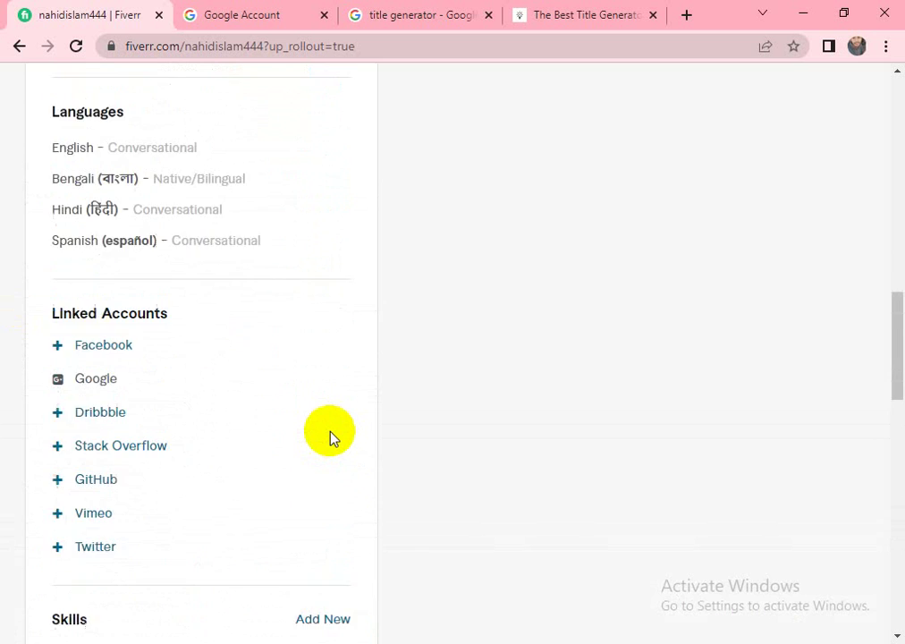
{"action": "scroll", "coordinate": [333, 438], "scroll_direction": "up", "scroll_amount": 8}
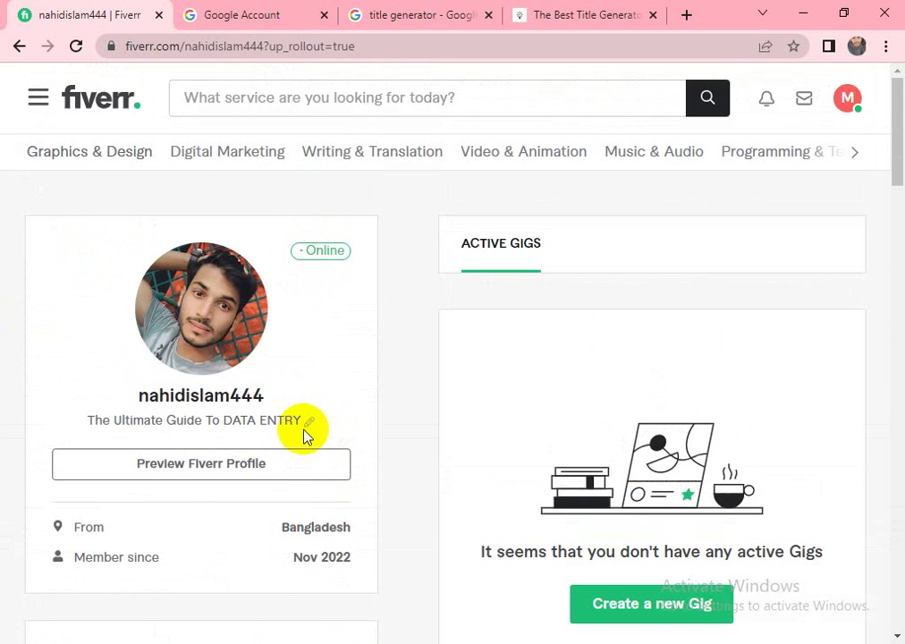
{"action": "scroll", "coordinate": [303, 429], "scroll_direction": "down", "scroll_amount": 4}
{"action": "scroll", "coordinate": [304, 426], "scroll_direction": "up", "scroll_amount": 4}
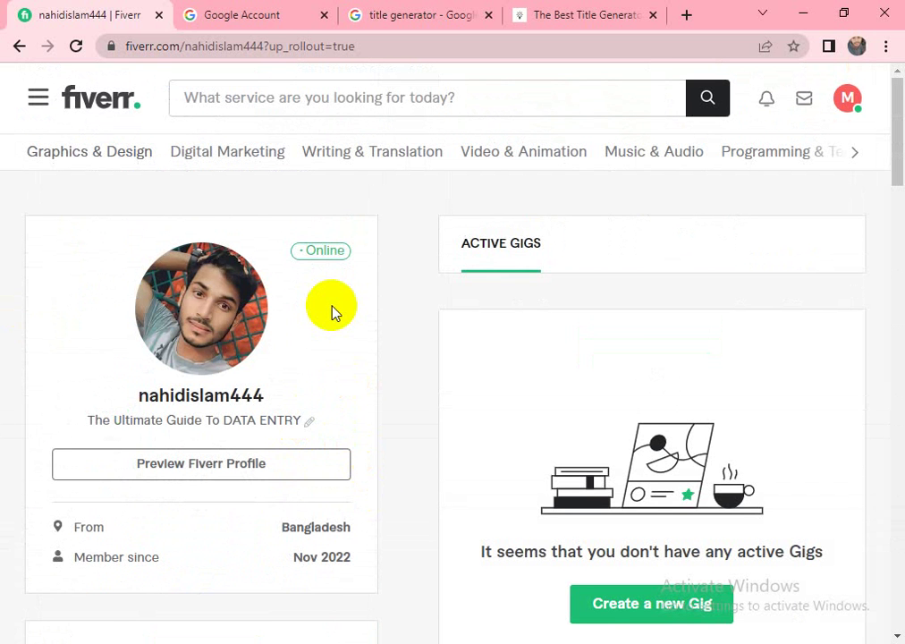
{"action": "scroll", "coordinate": [323, 337], "scroll_direction": "down", "scroll_amount": 1}
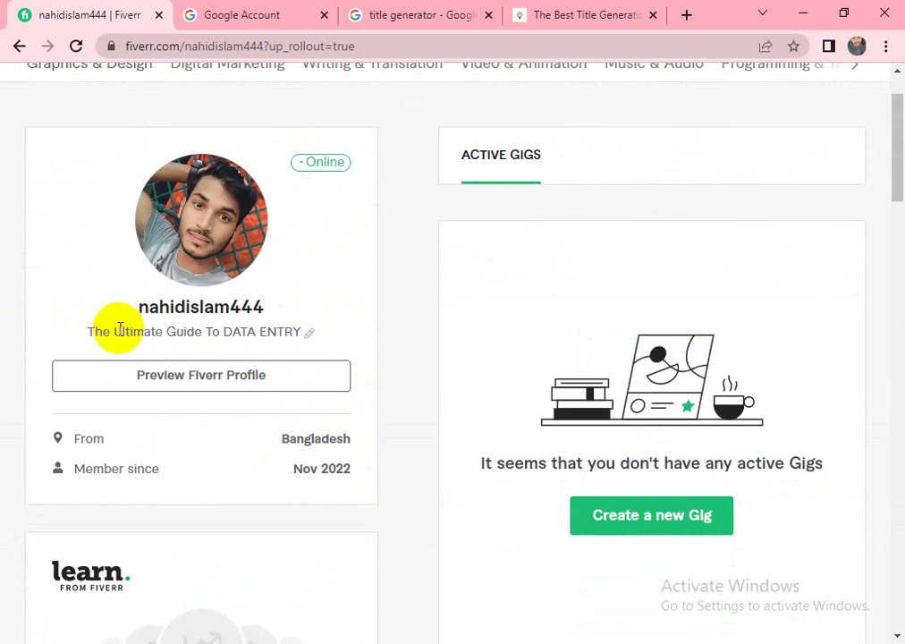
{"action": "scroll", "coordinate": [184, 352], "scroll_direction": "down", "scroll_amount": 1}
{"action": "scroll", "coordinate": [271, 284], "scroll_direction": "down", "scroll_amount": 2}
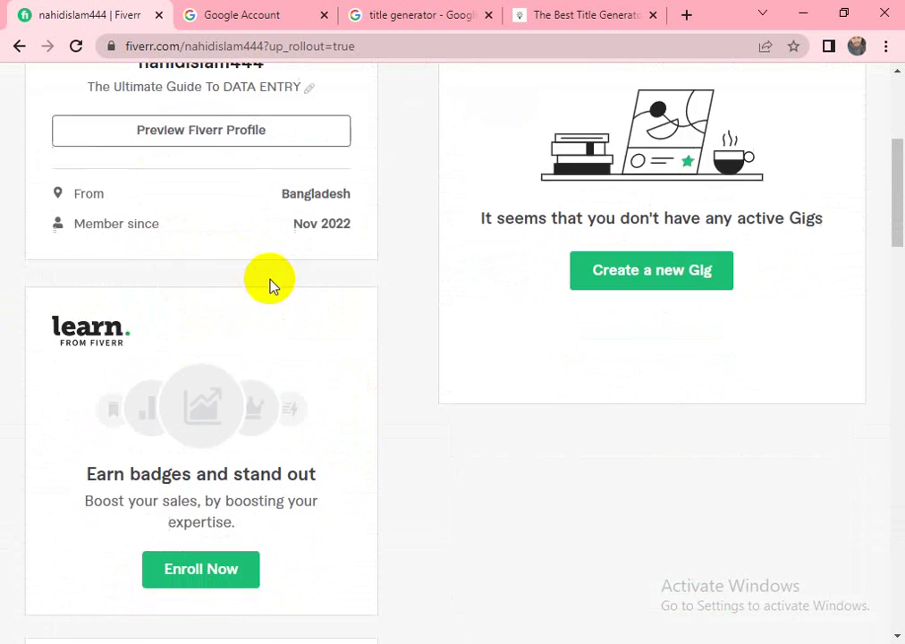
{"action": "scroll", "coordinate": [159, 367], "scroll_direction": "down", "scroll_amount": 8}
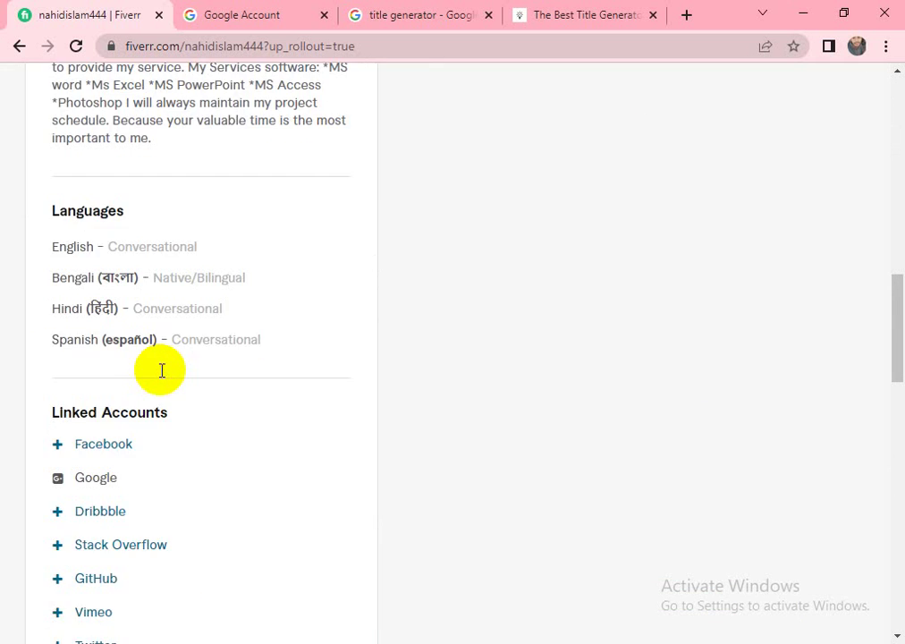
{"action": "scroll", "coordinate": [185, 376], "scroll_direction": "down", "scroll_amount": 4}
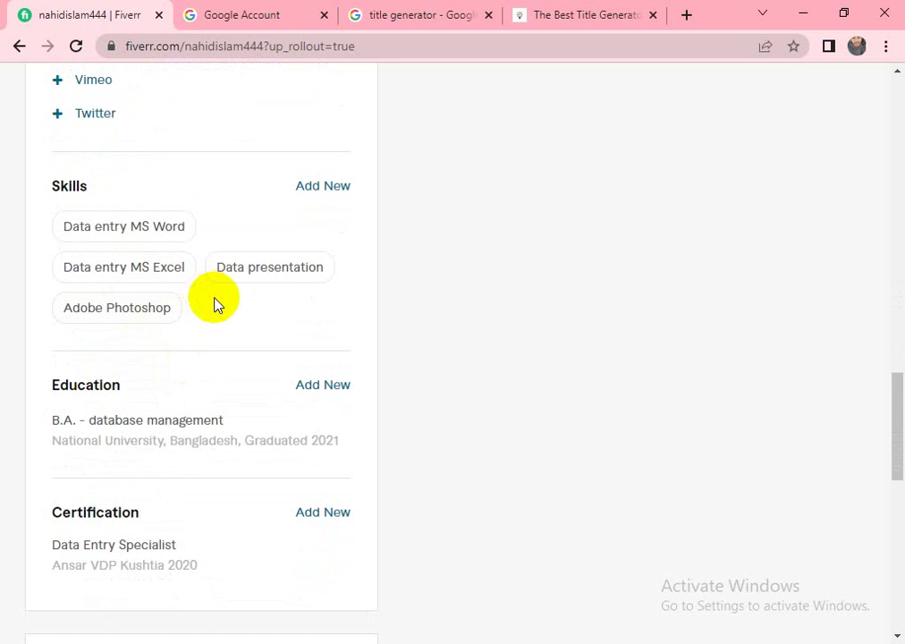
{"action": "mouse_move", "coordinate": [199, 204]}
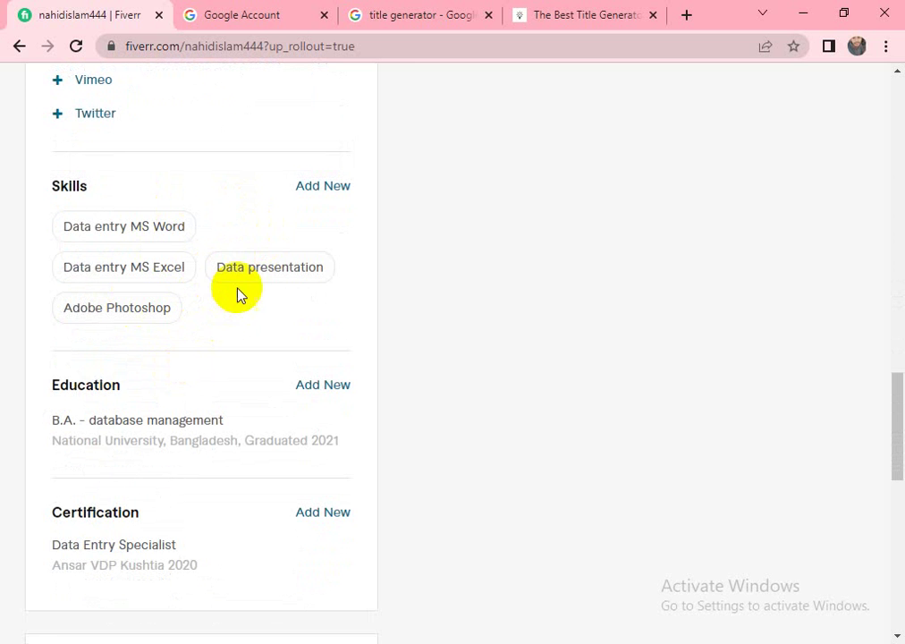
{"action": "scroll", "coordinate": [125, 348], "scroll_direction": "down", "scroll_amount": 1}
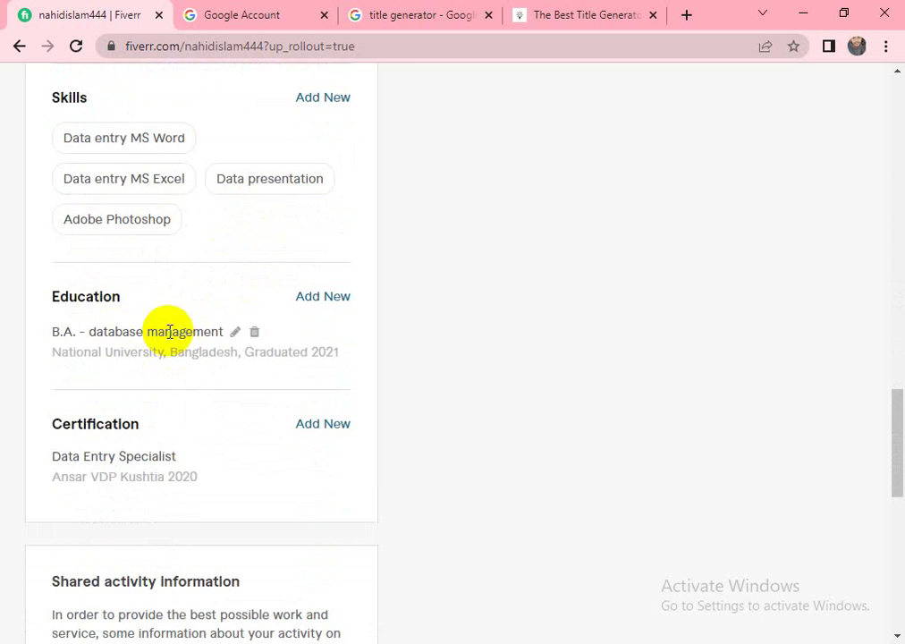
{"action": "scroll", "coordinate": [207, 369], "scroll_direction": "down", "scroll_amount": 1}
{"action": "scroll", "coordinate": [207, 370], "scroll_direction": "down", "scroll_amount": 1}
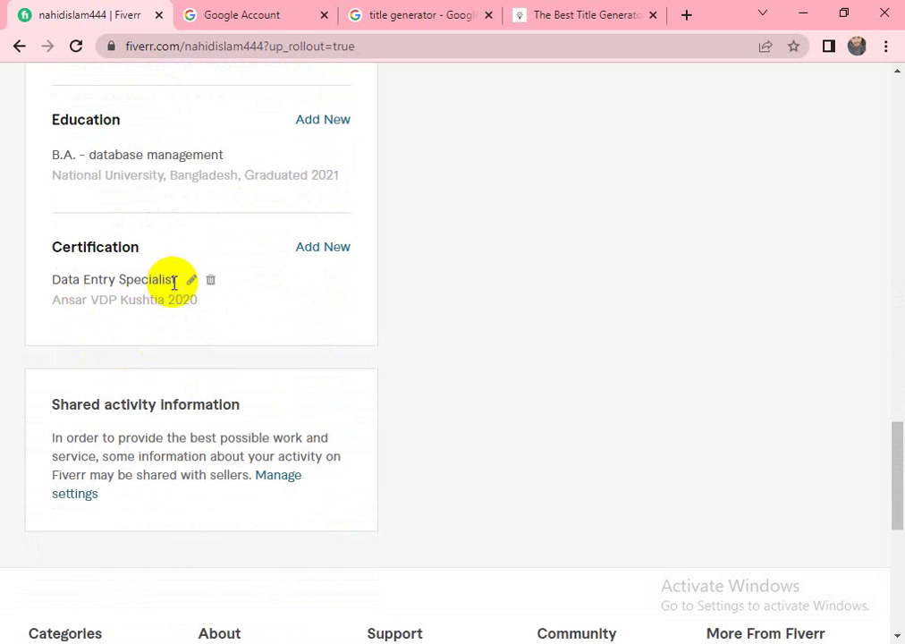
{"action": "scroll", "coordinate": [174, 283], "scroll_direction": "up", "scroll_amount": 15}
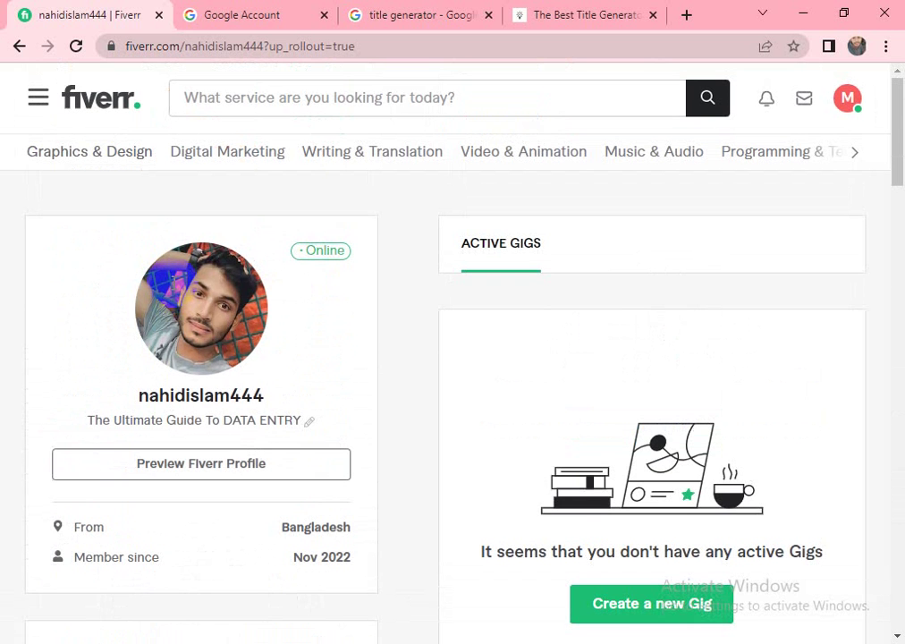
{"action": "scroll", "coordinate": [289, 409], "scroll_direction": "down", "scroll_amount": 2}
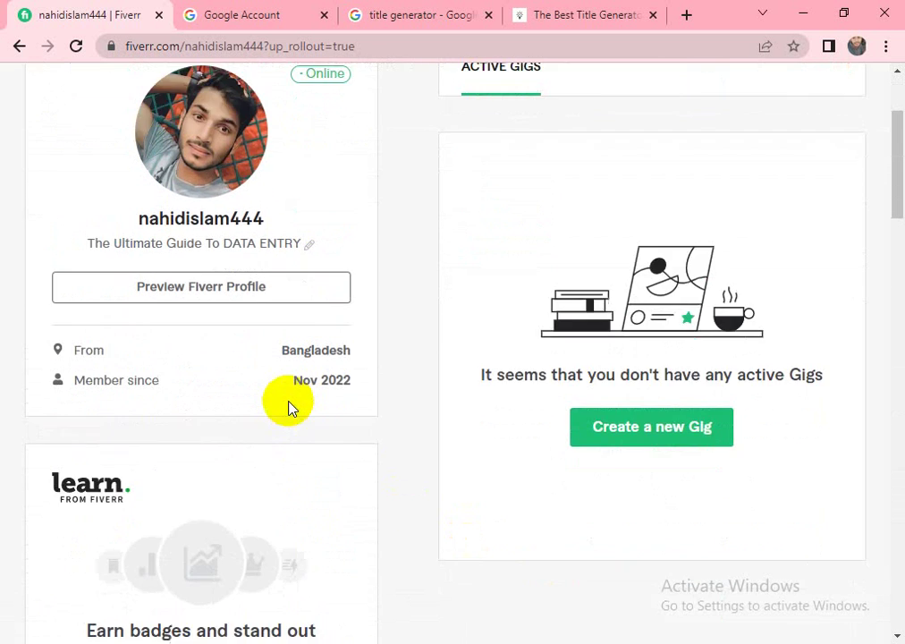
{"action": "scroll", "coordinate": [304, 393], "scroll_direction": "up", "scroll_amount": 2}
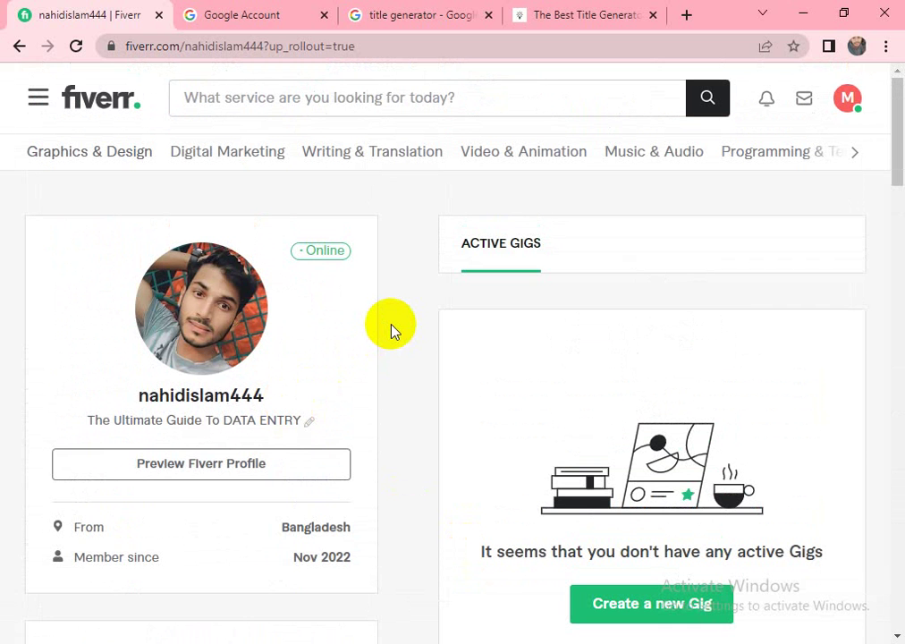